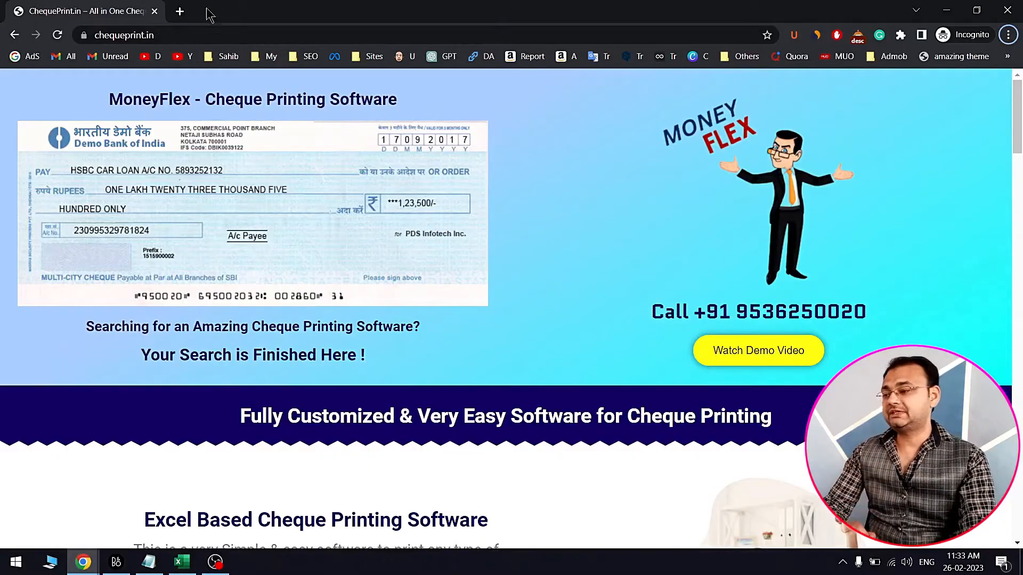
Look over the ChequePrint.in home page introducing the MoneyFlex cheque printing software.
drag(173, 35, 96, 34)
click(196, 34)
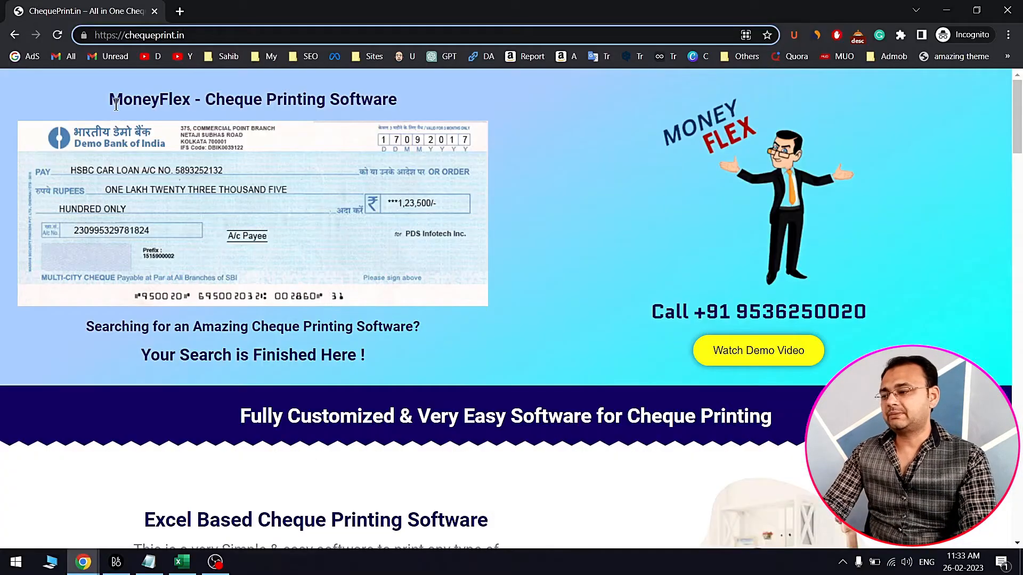
drag(293, 265, 561, 268)
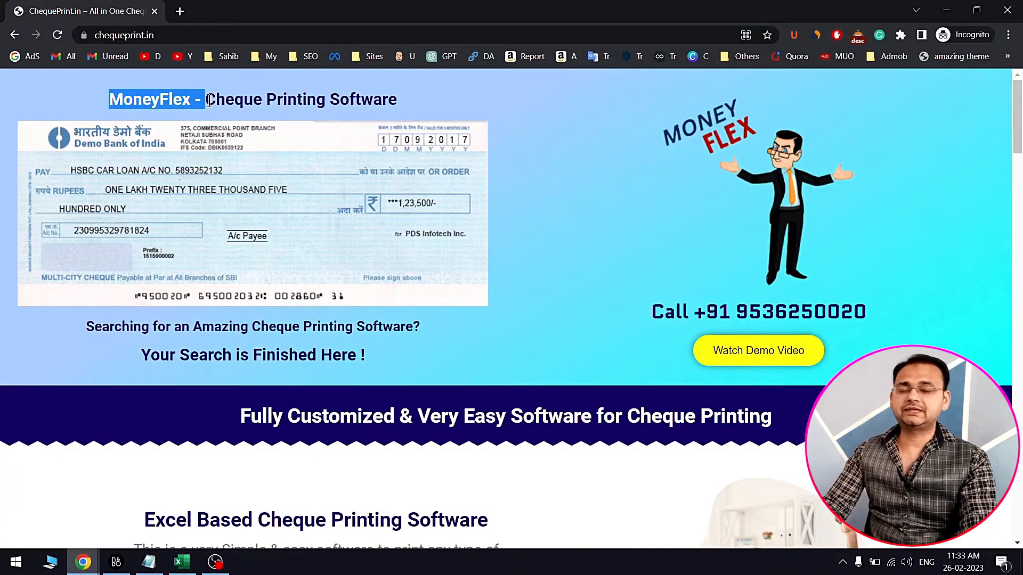
click(312, 101)
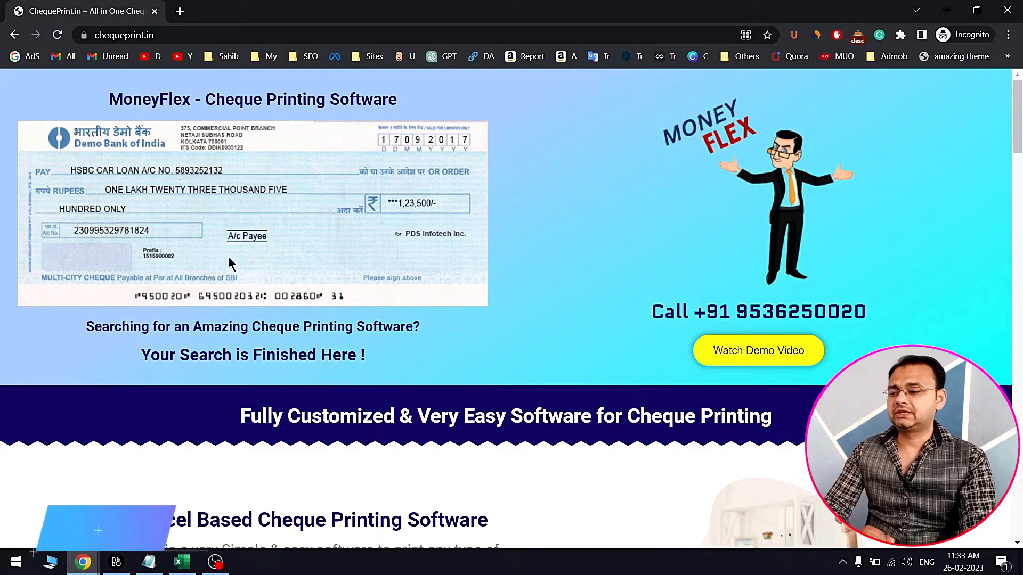
scroll(327, 331, down, 10)
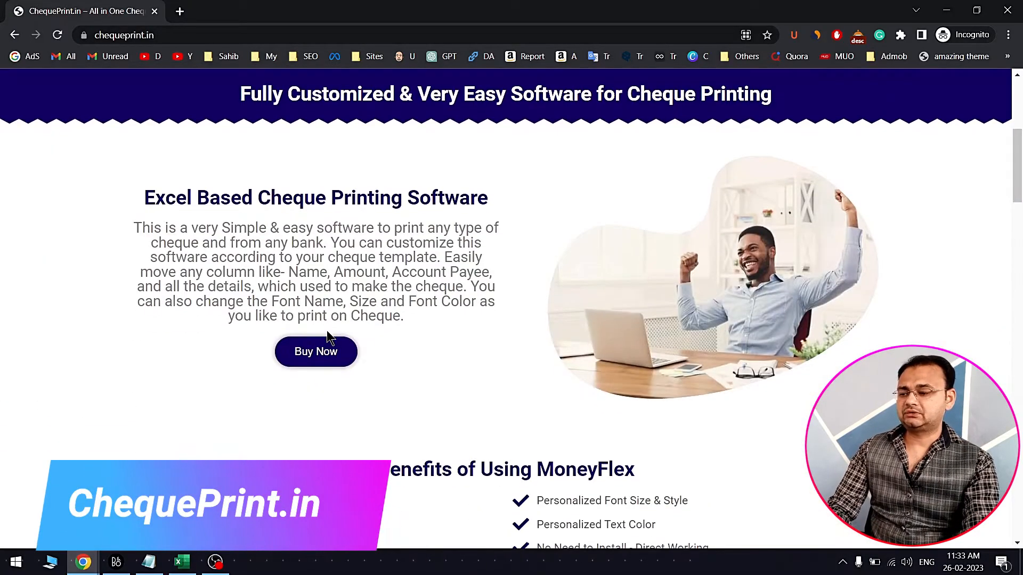
Review the MoneyFlex benefits list, covering customization, payment analytics, all-bank printing, call support, cheque history and font options, plus the support contact.
drag(159, 199, 723, 294)
click(723, 294)
drag(156, 200, 360, 198)
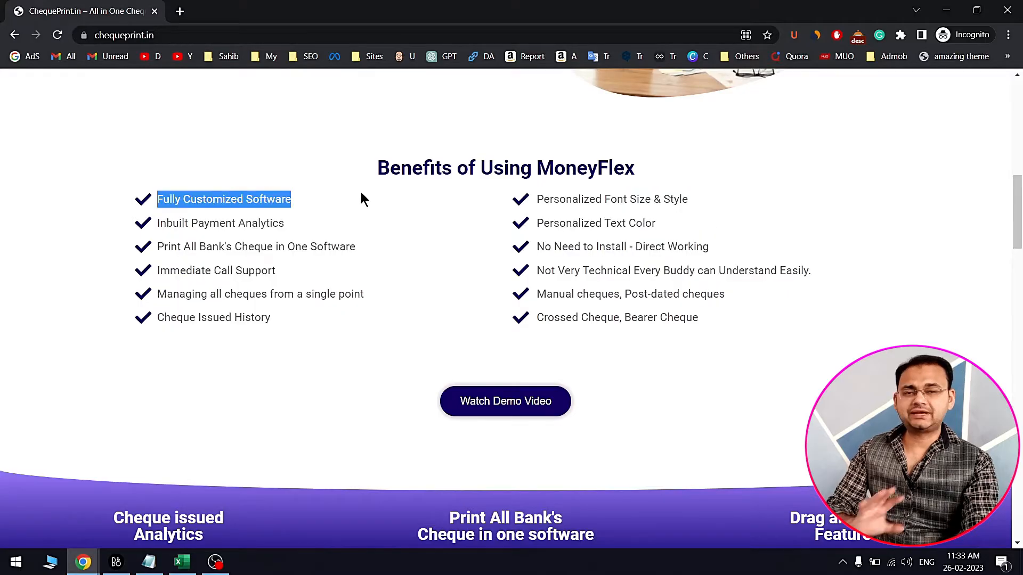
drag(166, 223, 273, 224)
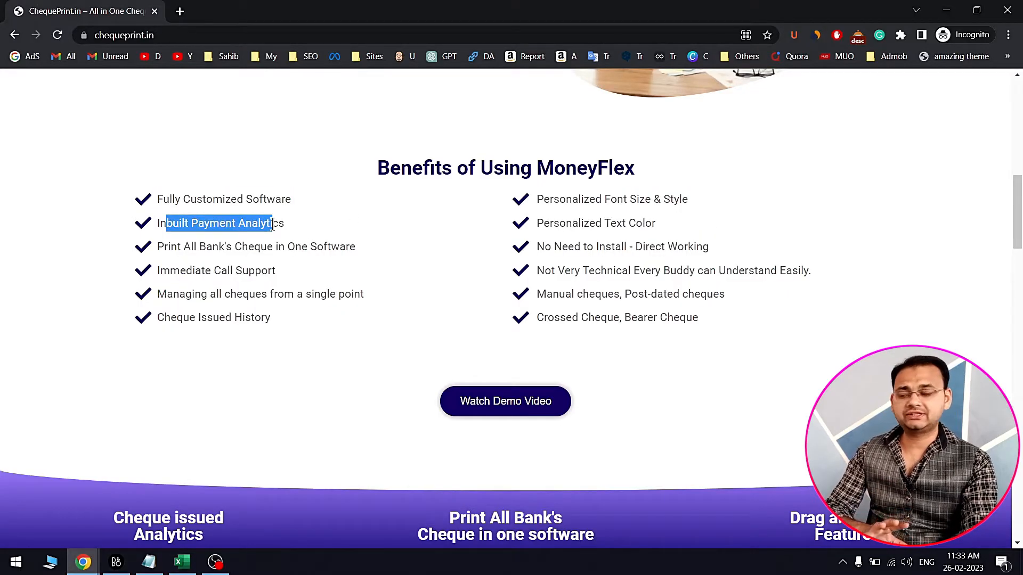
drag(165, 247, 323, 248)
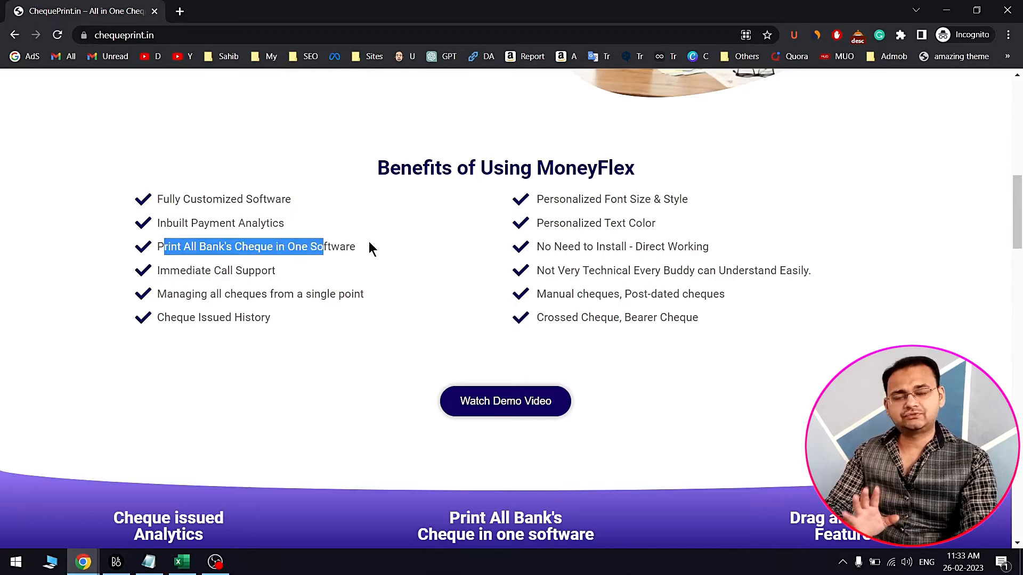
drag(170, 271, 275, 270)
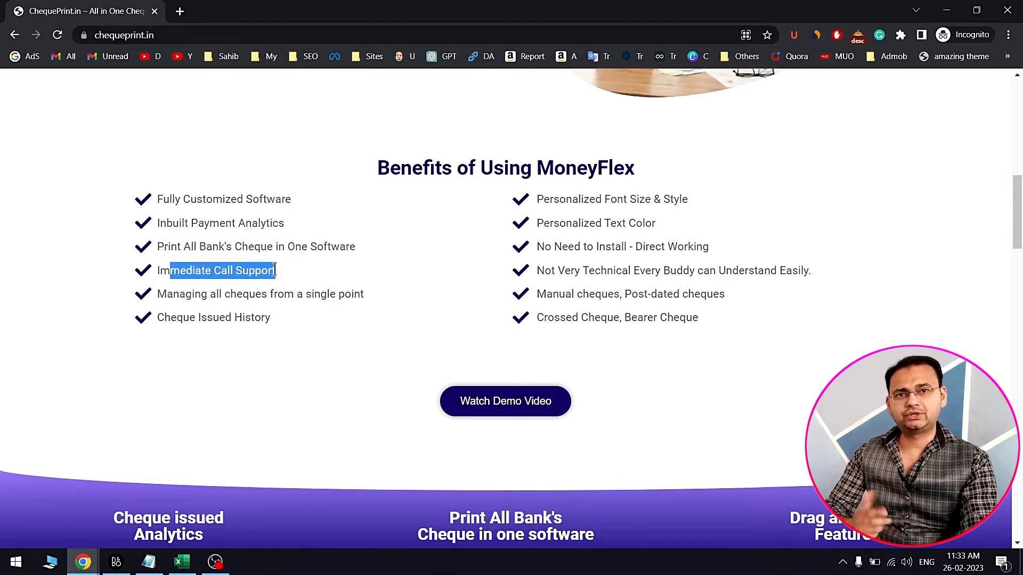
scroll(996, 230, up, 10)
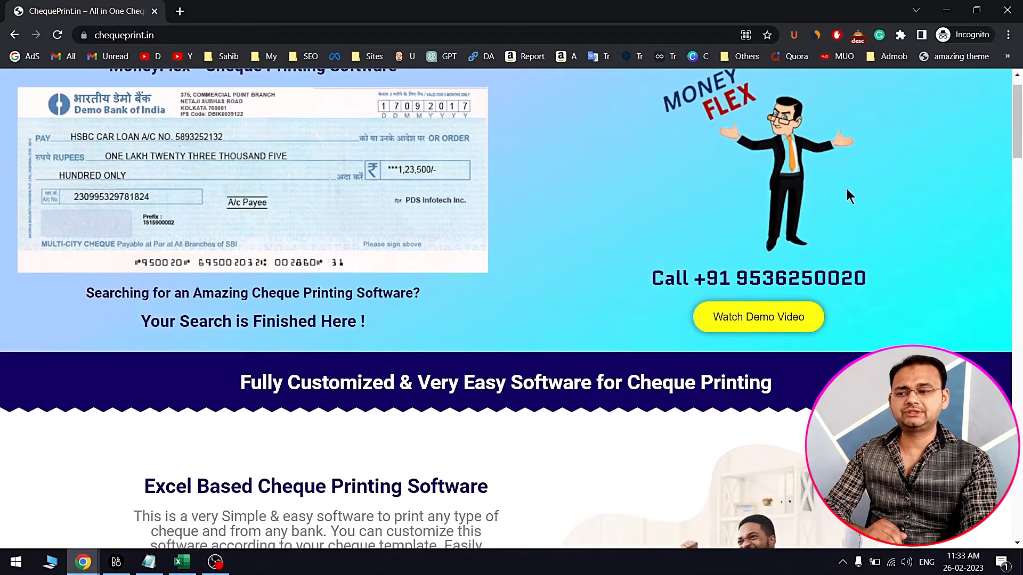
drag(733, 268, 891, 273)
scroll(461, 246, down, 10)
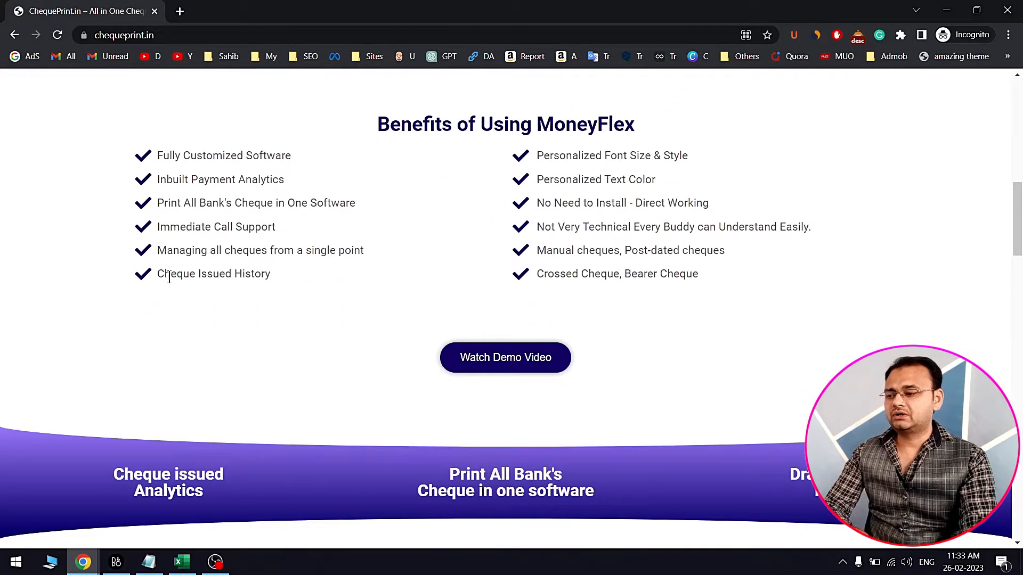
drag(181, 278, 261, 278)
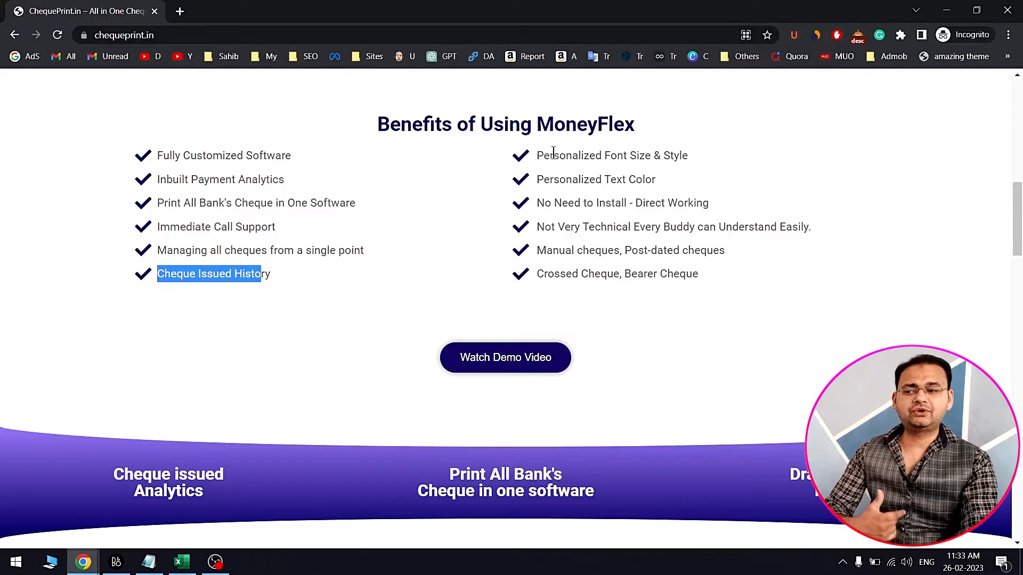
drag(553, 153, 668, 155)
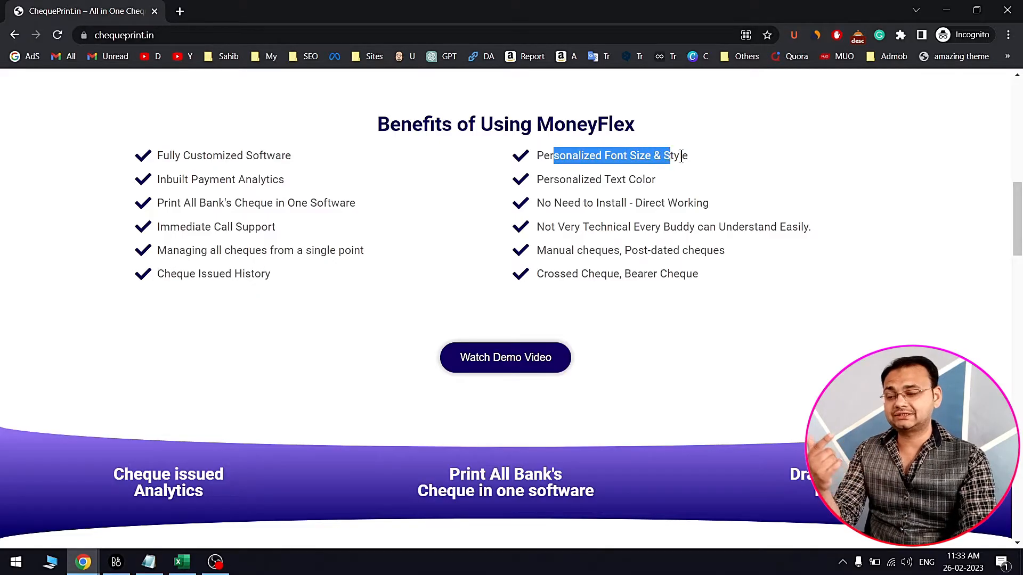
click(684, 157)
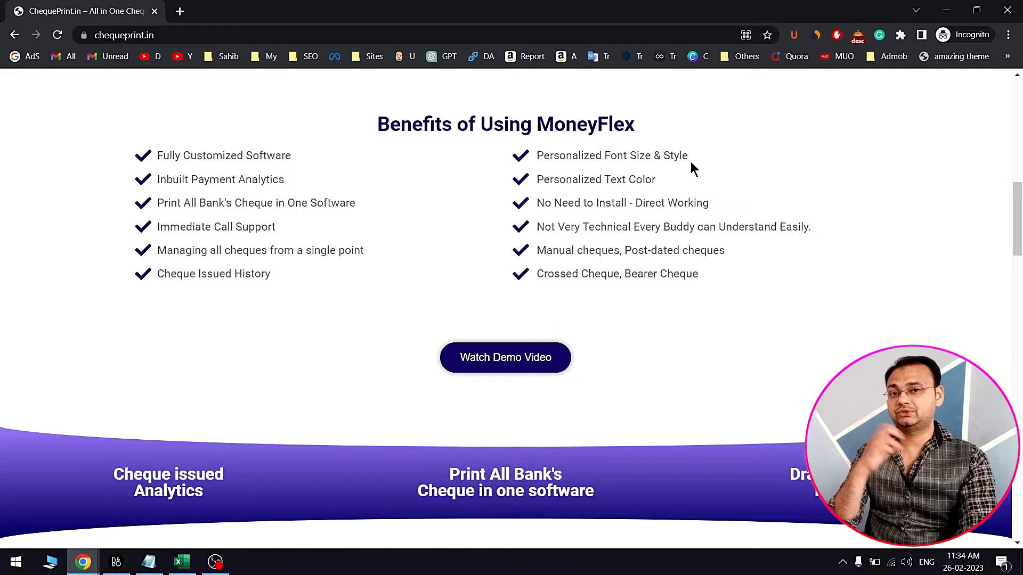
Read the section describing the Excel Based Cheque Printing Software.
scroll(335, 319, up, 10)
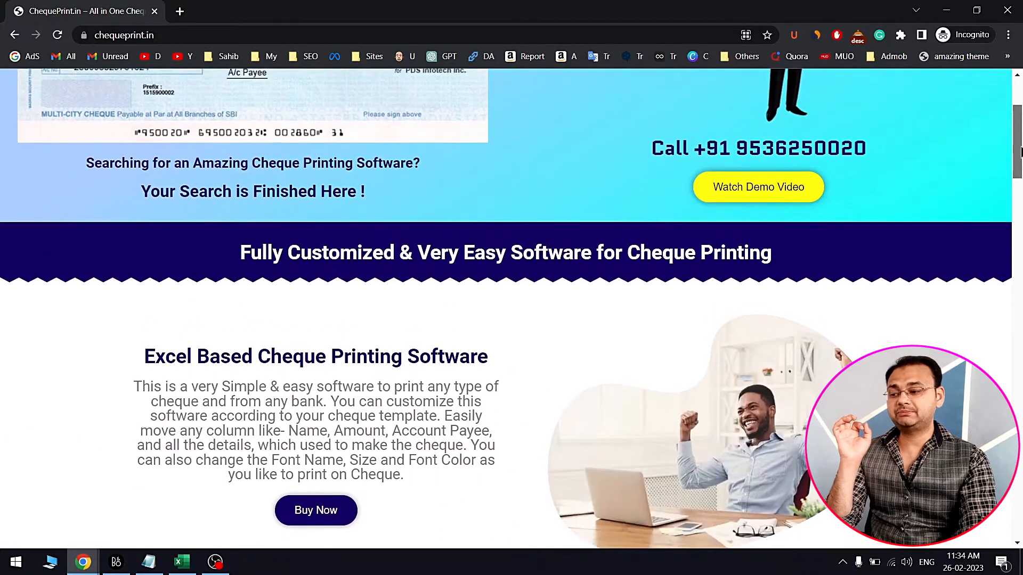
drag(155, 359, 510, 368)
click(310, 361)
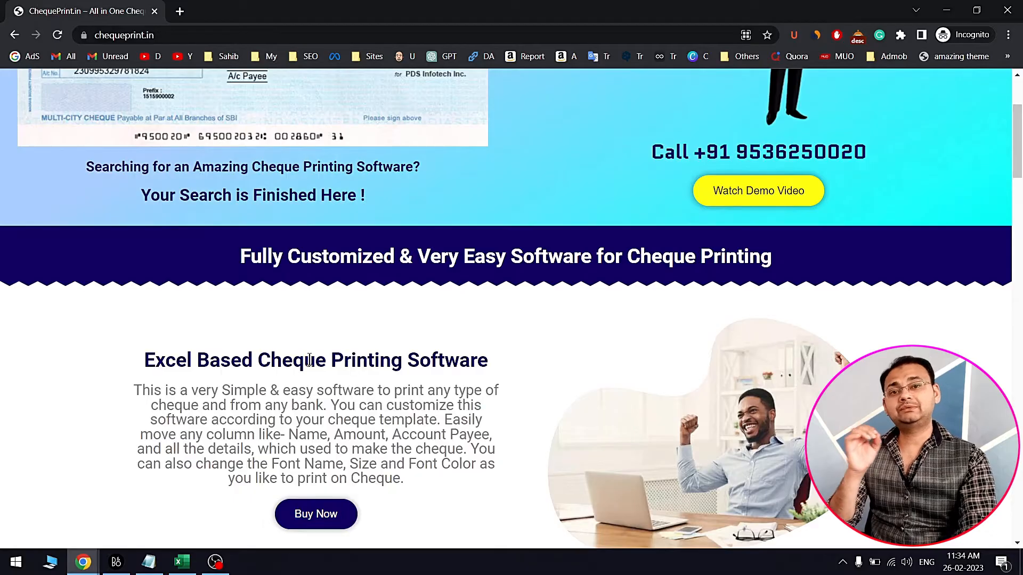
Review the remaining MoneyFlex benefits, from personalized text color and no installation to post-dated, crossed and bearer cheques.
drag(1018, 150, 1019, 228)
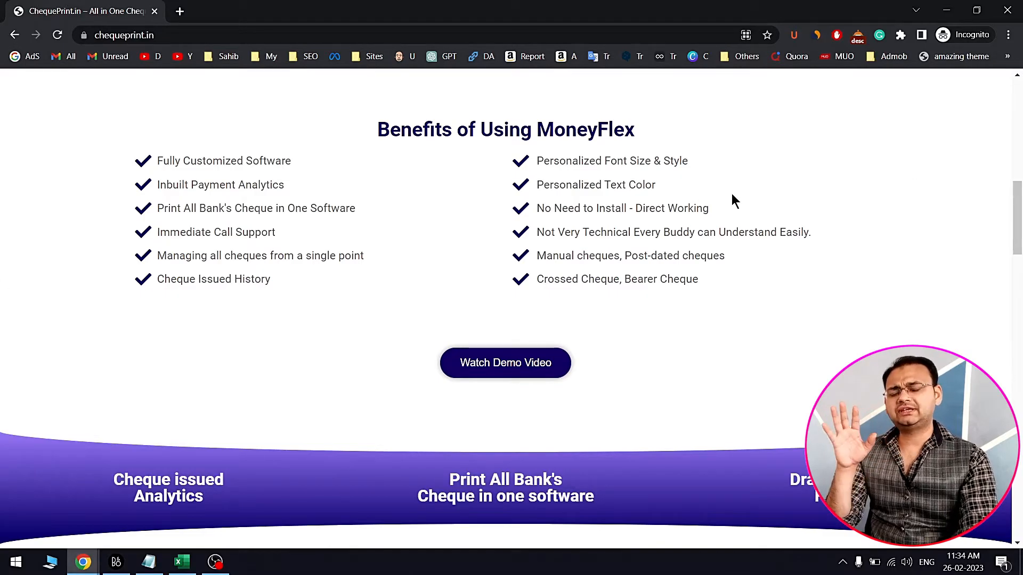
drag(535, 186, 665, 192)
drag(537, 209, 624, 210)
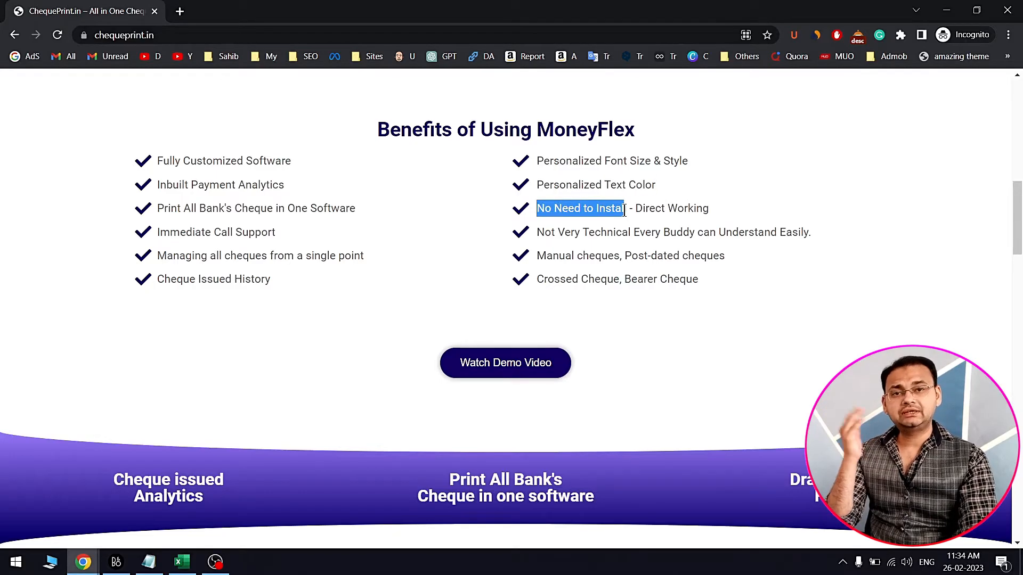
drag(537, 235, 651, 234)
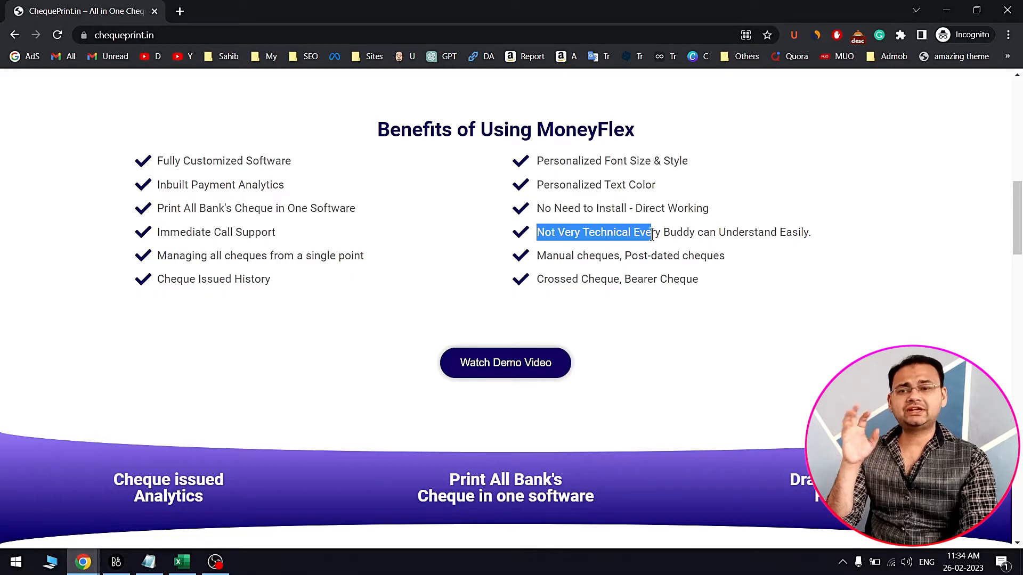
click(537, 253)
drag(625, 258, 702, 258)
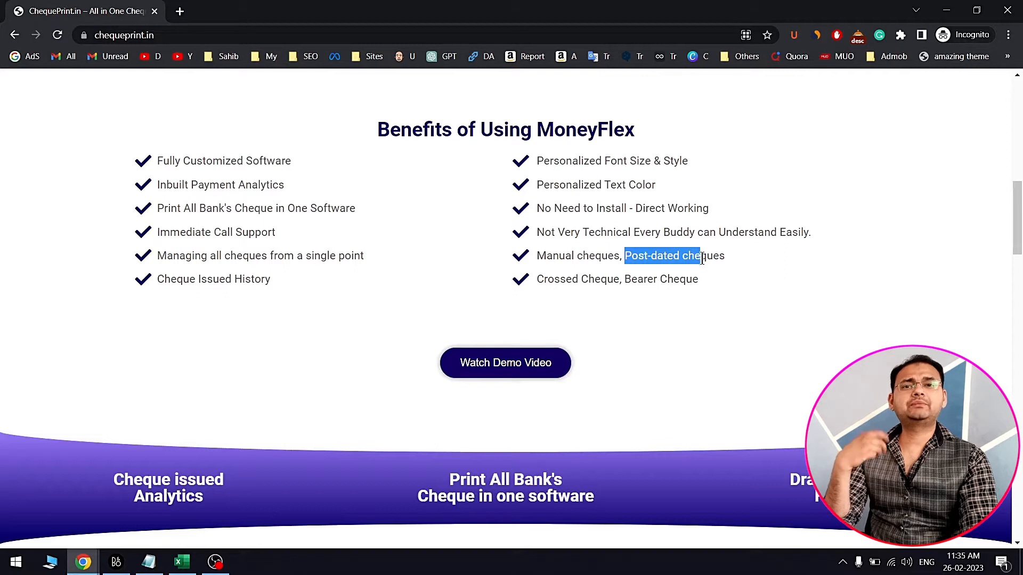
click(730, 263)
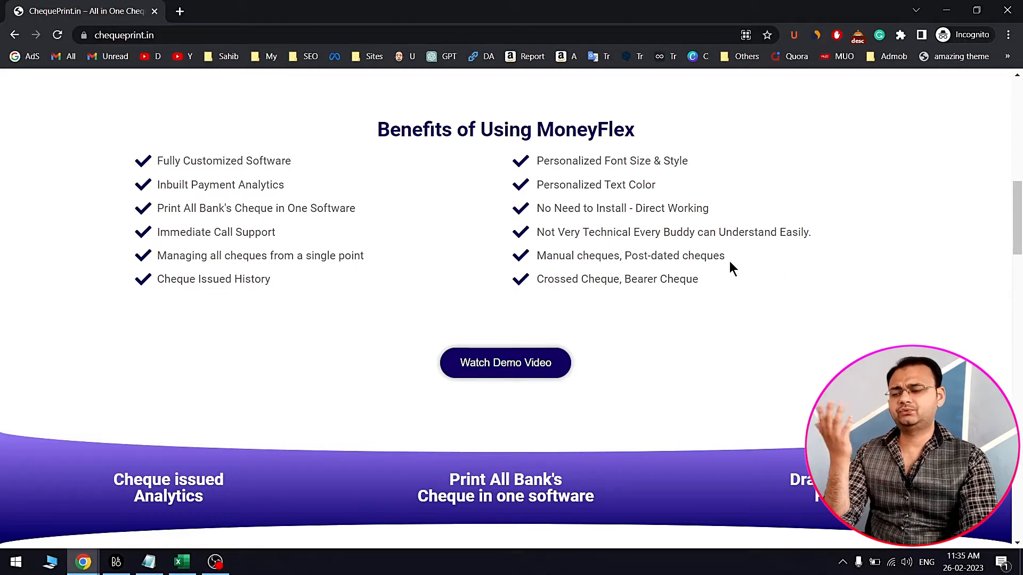
drag(536, 282, 729, 280)
Browse the sample cheques of the different banks on the website.
scroll(996, 277, down, 5)
scroll(618, 322, down, 5)
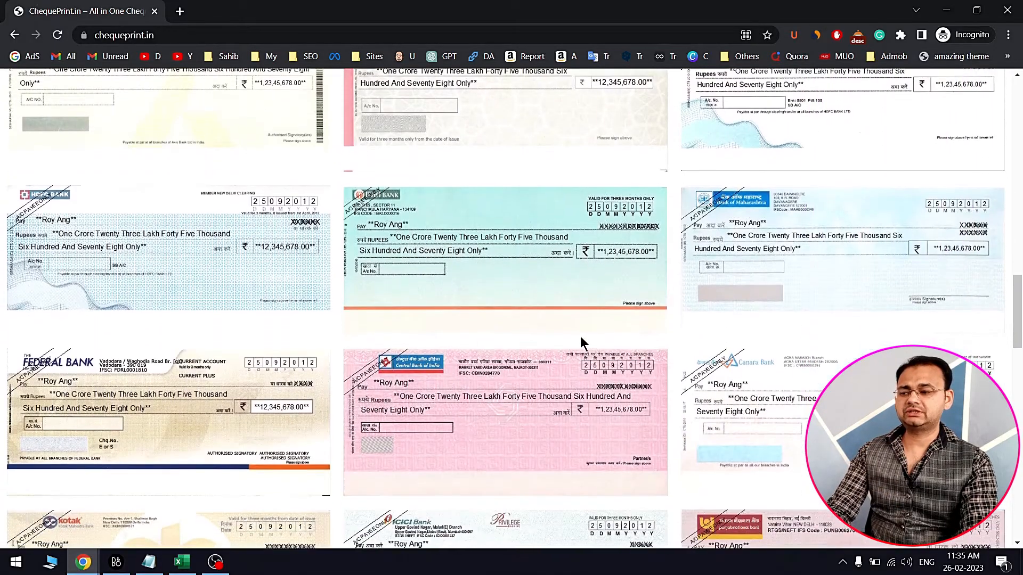
scroll(608, 339, down, 4)
scroll(425, 376, up, 20)
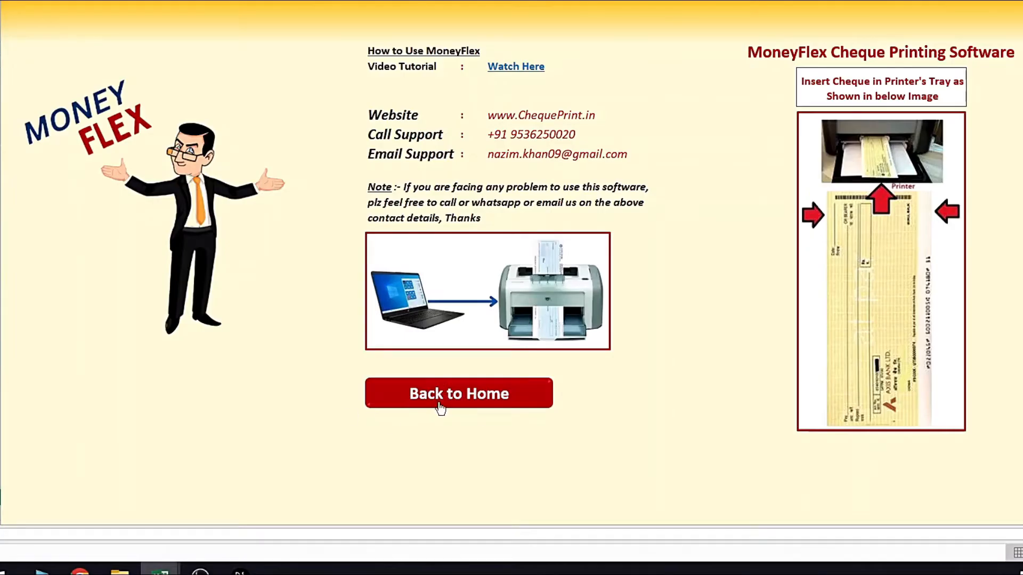
In the MoneyFlex Excel workbook, go from the Help page through Home to the Issued List and examine its records down to the last one.
click(440, 406)
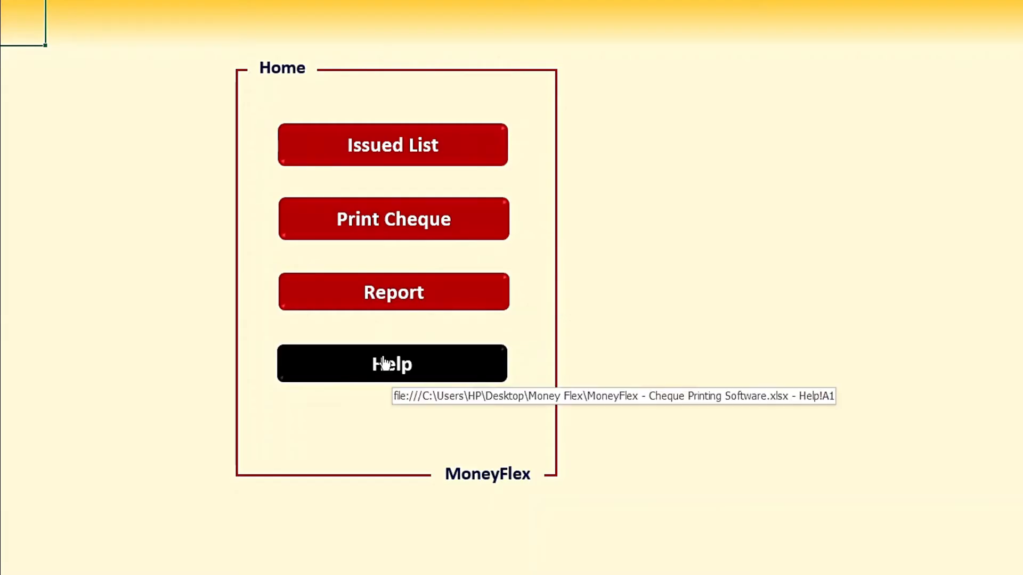
click(399, 150)
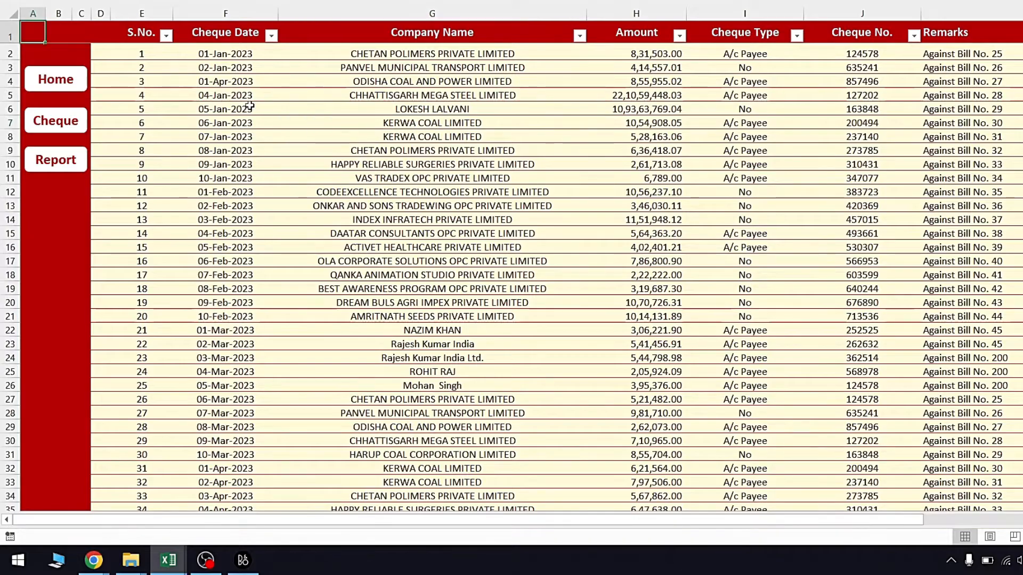
drag(224, 53, 769, 340)
click(479, 123)
scroll(330, 439, down, 20)
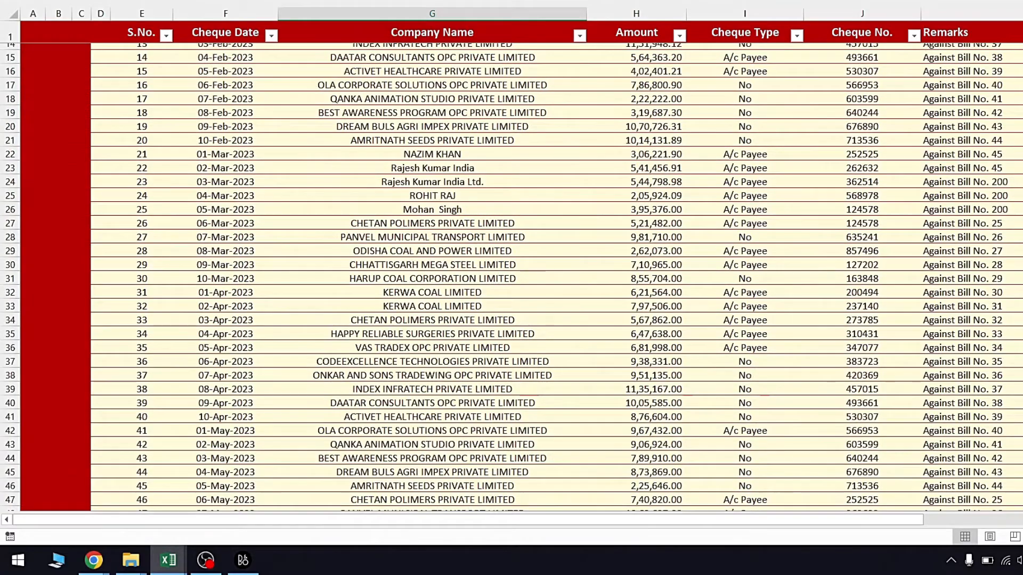
scroll(330, 439, up, 11)
click(147, 233)
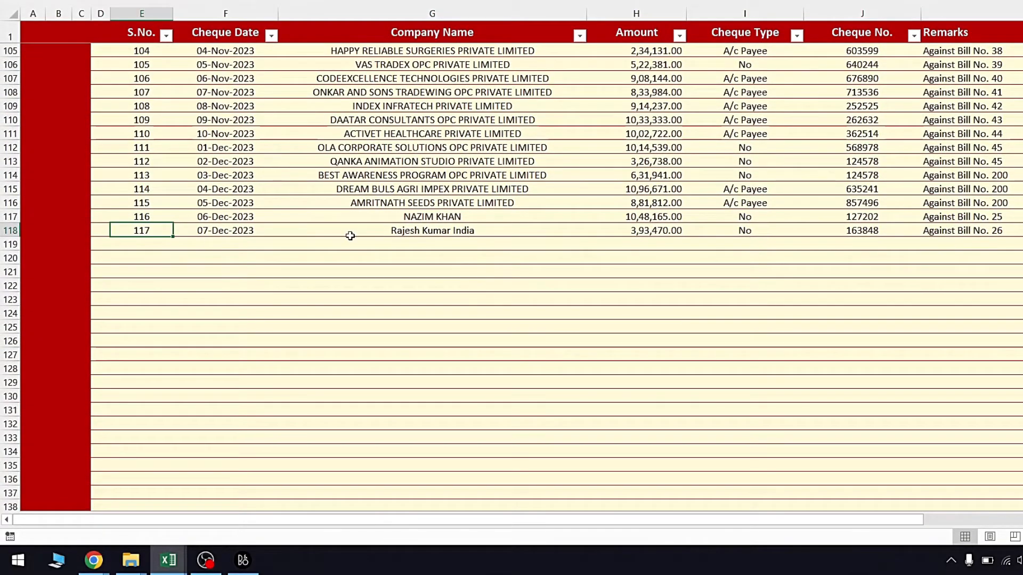
drag(212, 235, 937, 229)
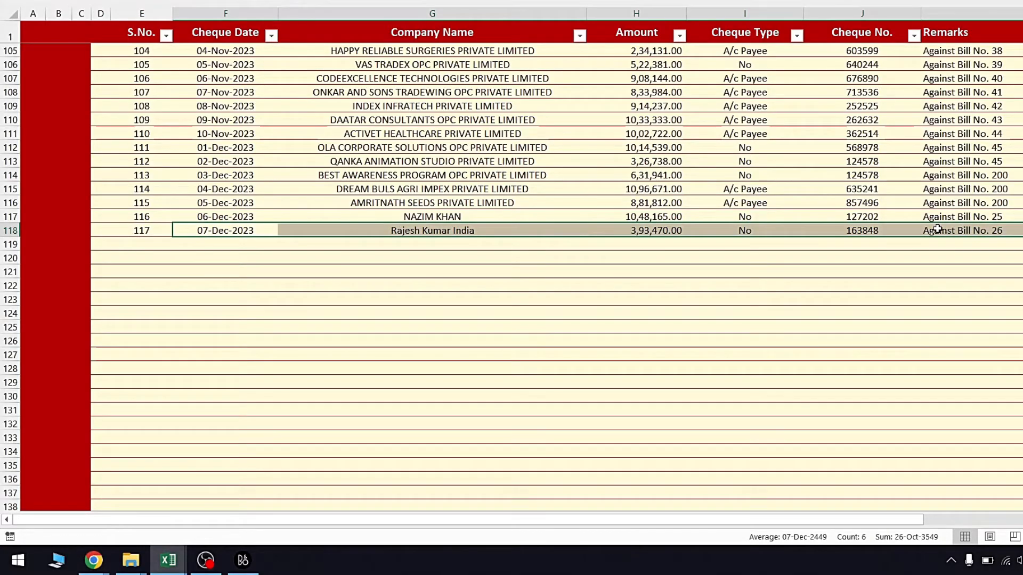
Clear all issued cheque records from the Cheque Date column through the Remarks column.
scroll(962, 228, up, 20)
shift+click(920, 115)
key(Delete)
click(740, 162)
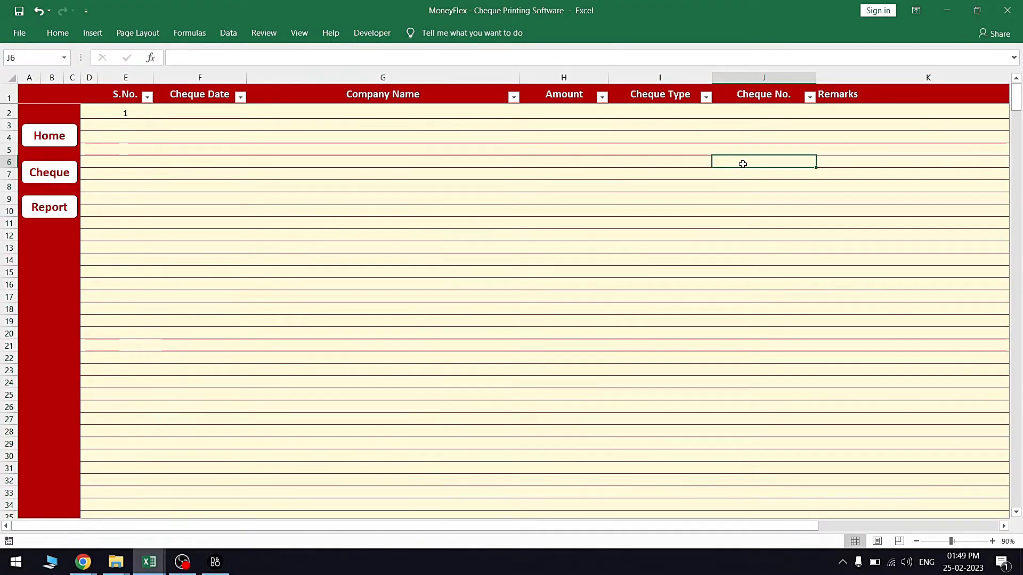
In the first record of the issued list, enter the cheque date 26-02-2023 and the company name "XYZ India Limited".
click(220, 111)
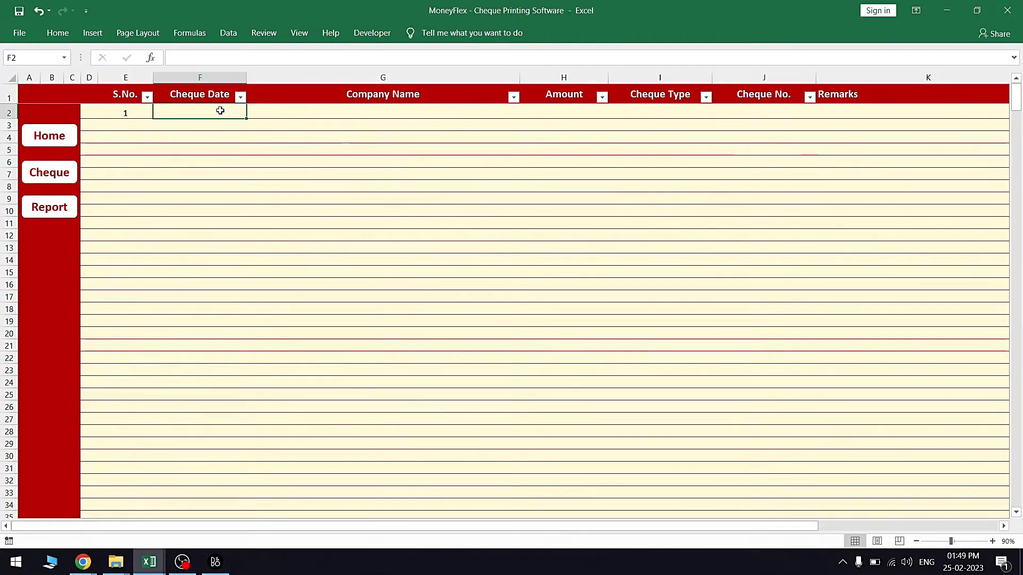
drag(120, 112, 137, 288)
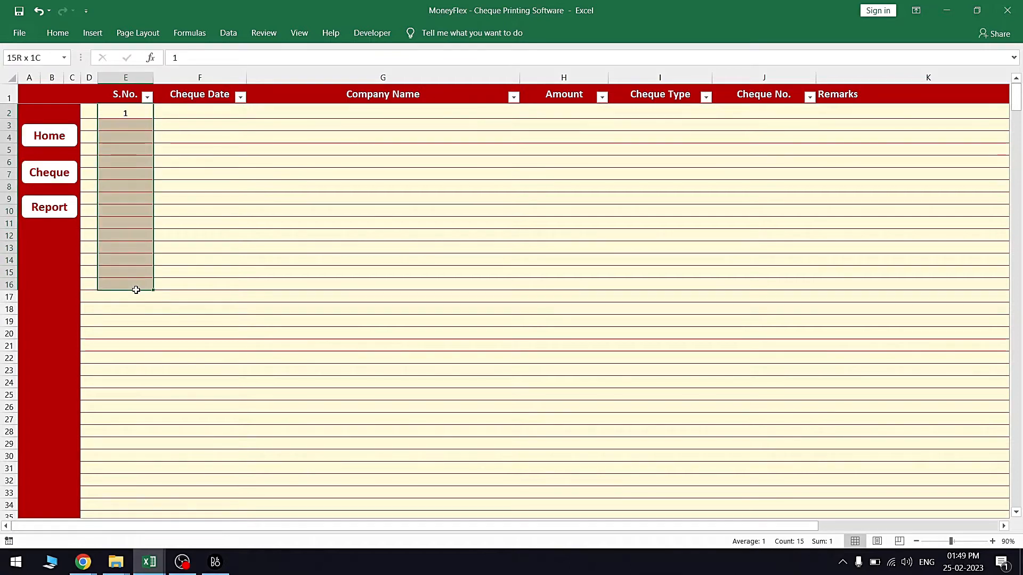
click(182, 112)
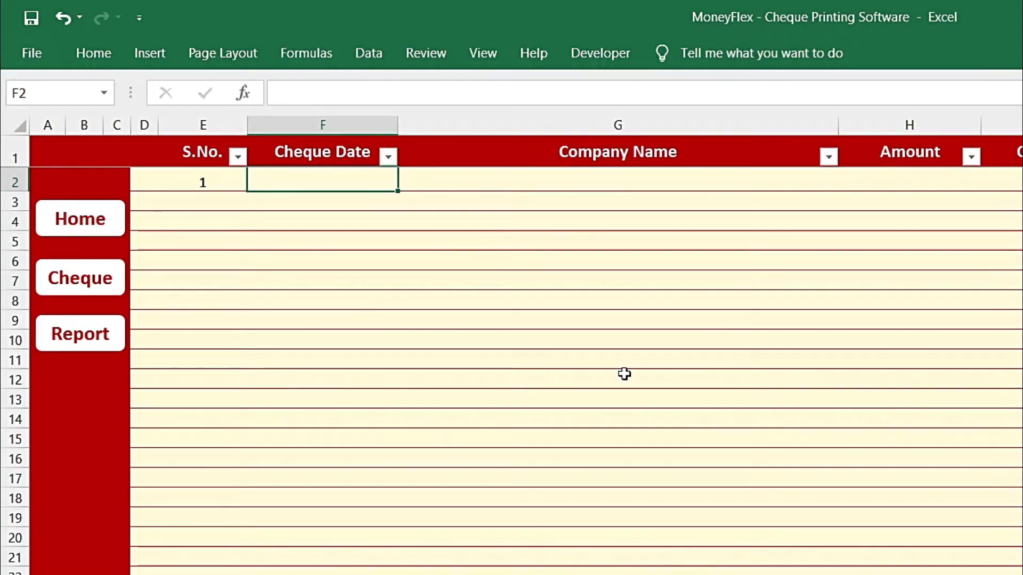
text(26-0)
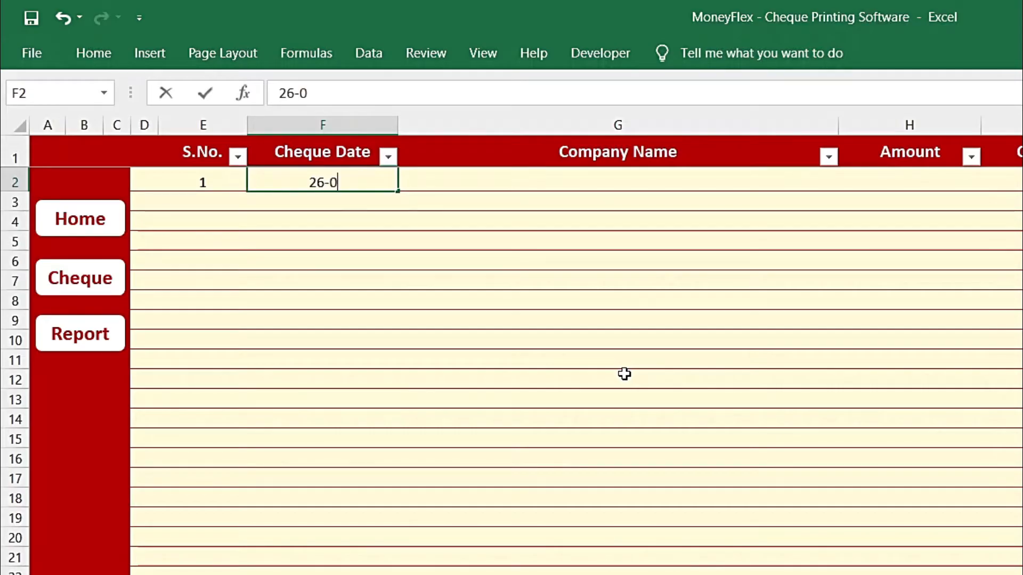
text(2-2023)
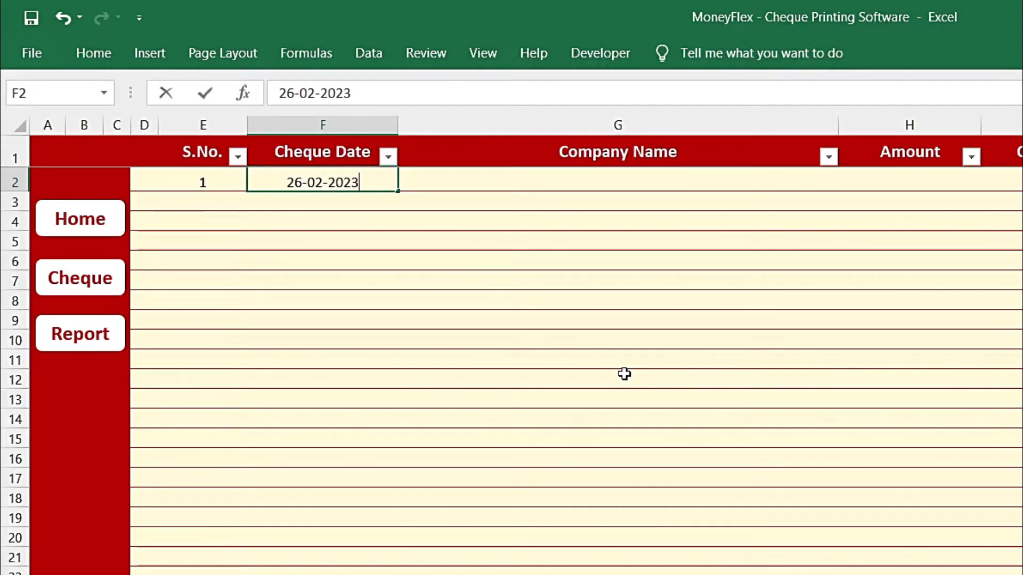
key(Tab)
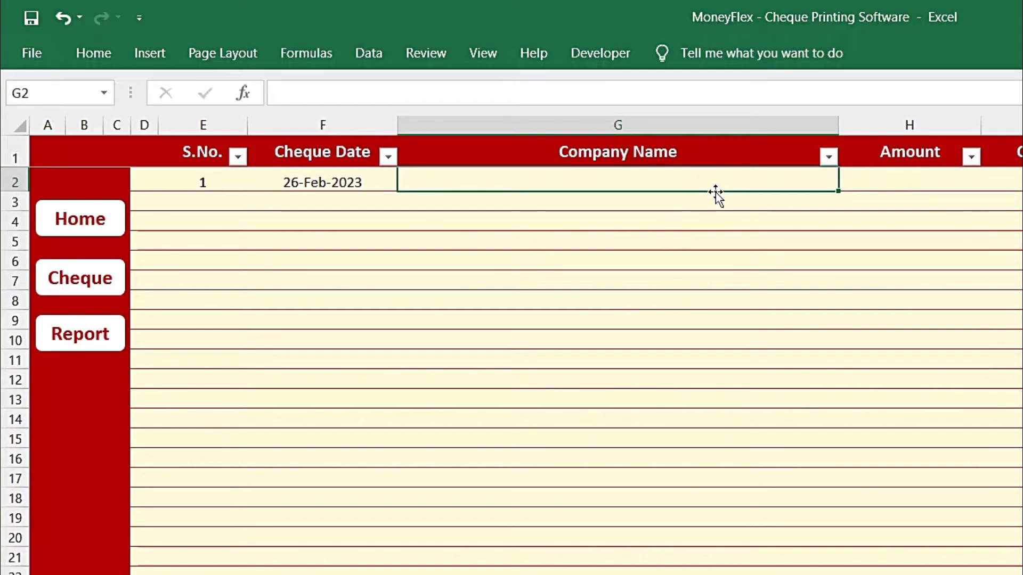
text(XYZ India Limited)
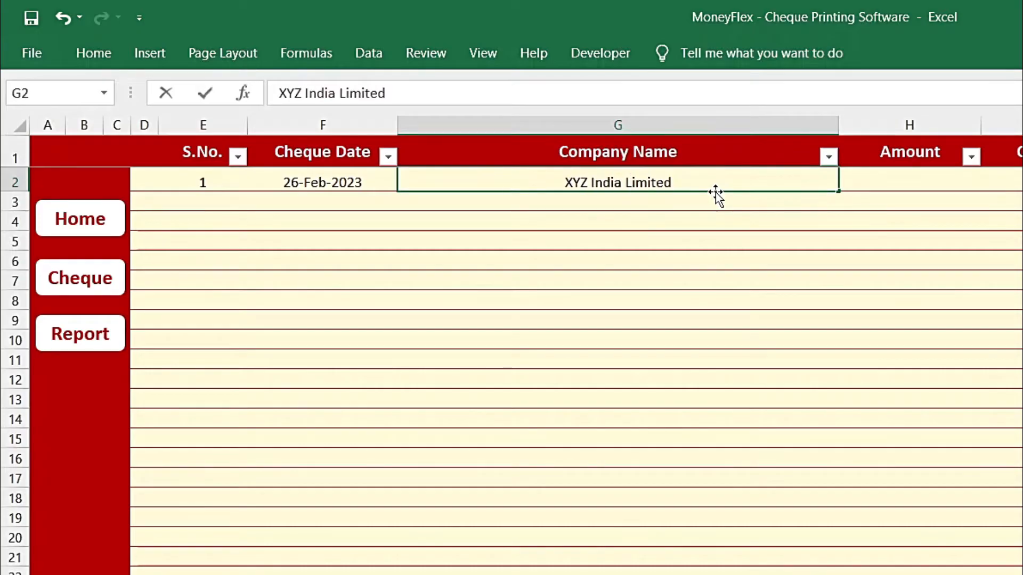
Enter 1275630.75 as the amount of the XYZ India Limited cheque.
click(903, 176)
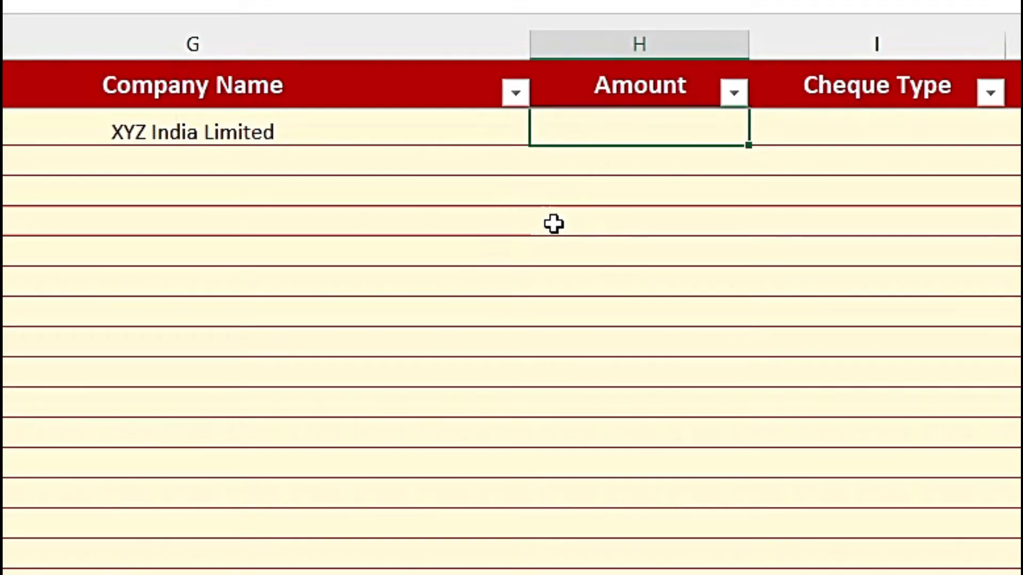
text(1275630.75)
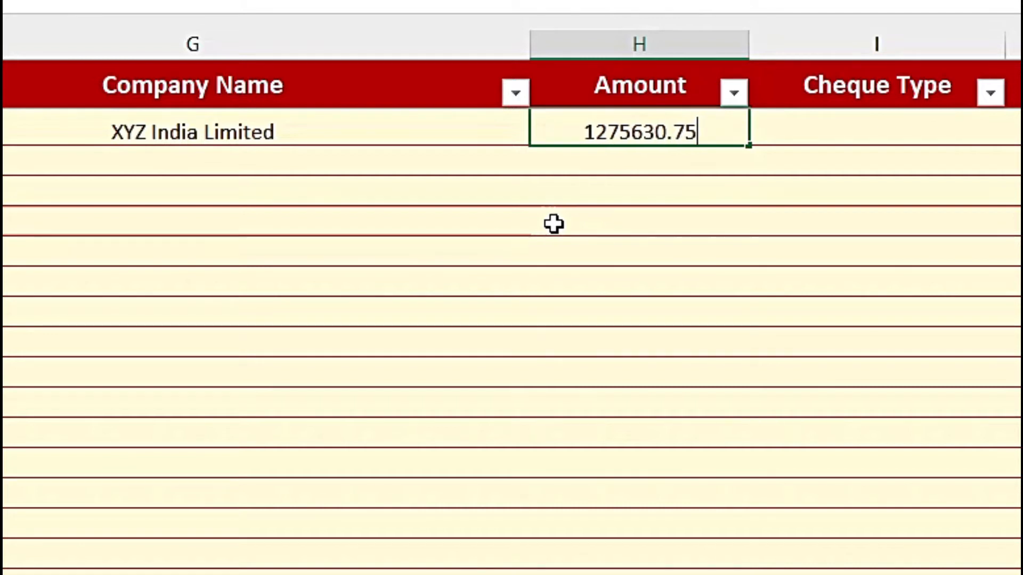
key(Return)
click(681, 184)
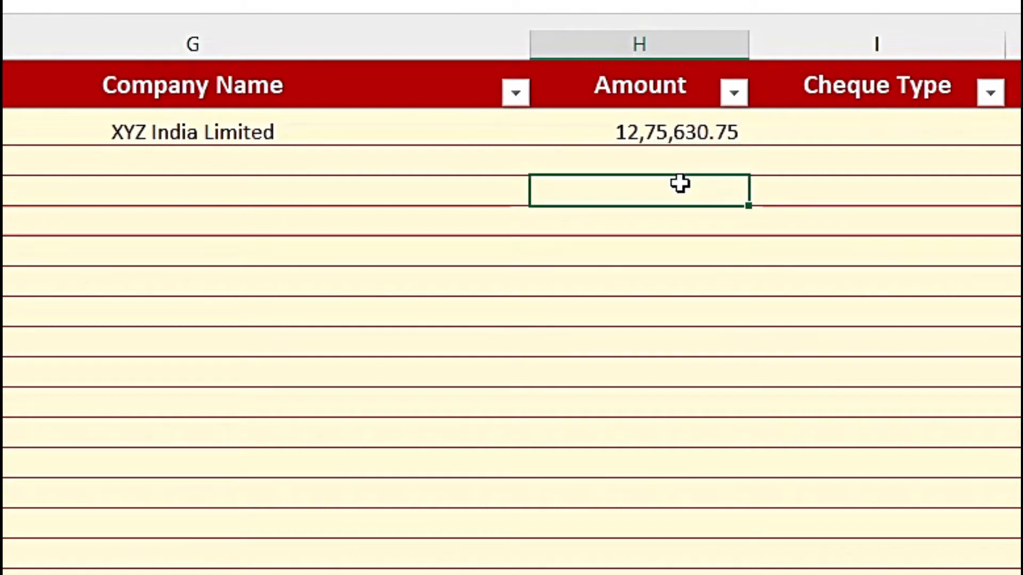
Set the cheque type of the XYZ India Limited record to A/c Payee.
click(933, 124)
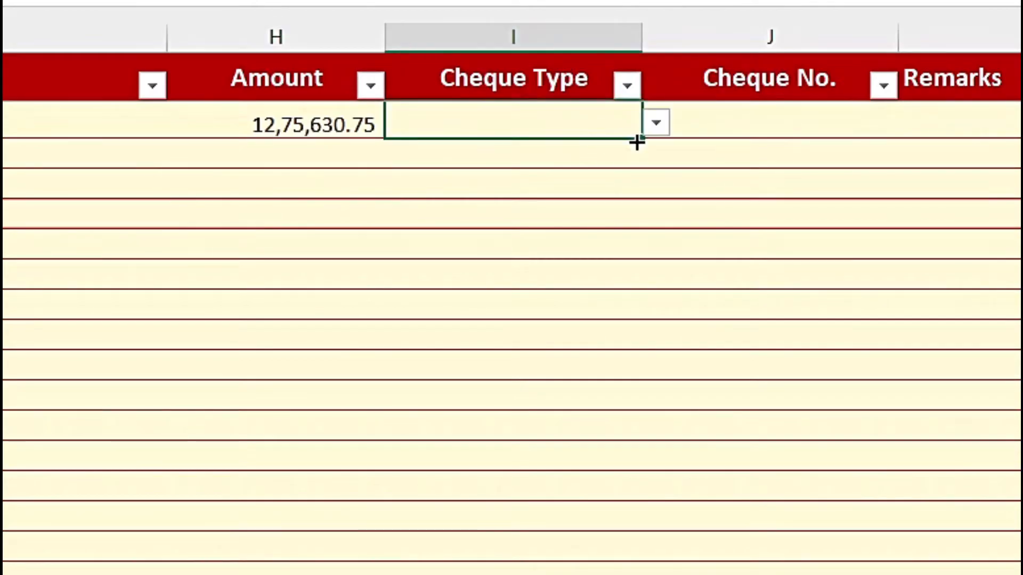
click(655, 128)
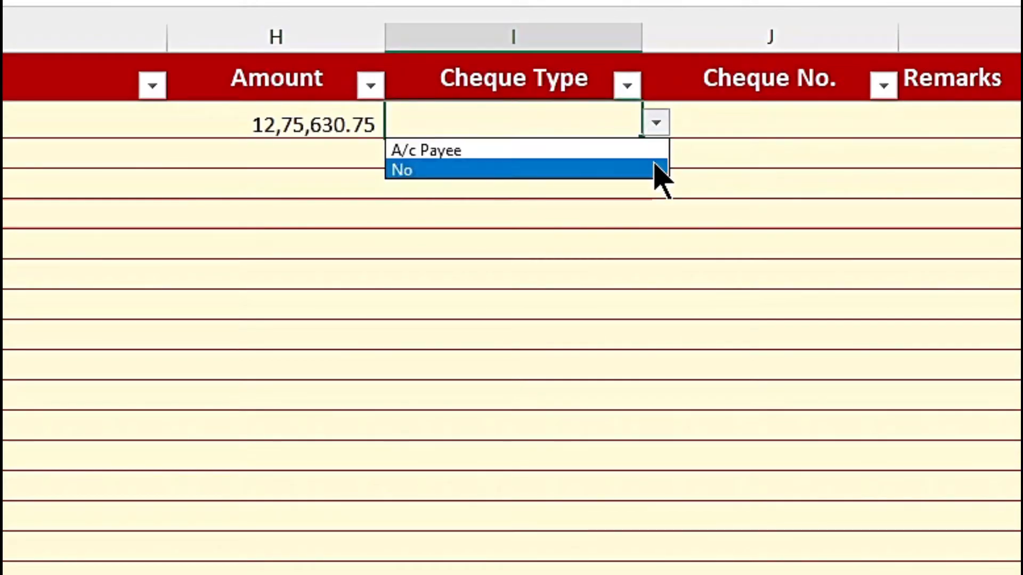
click(517, 152)
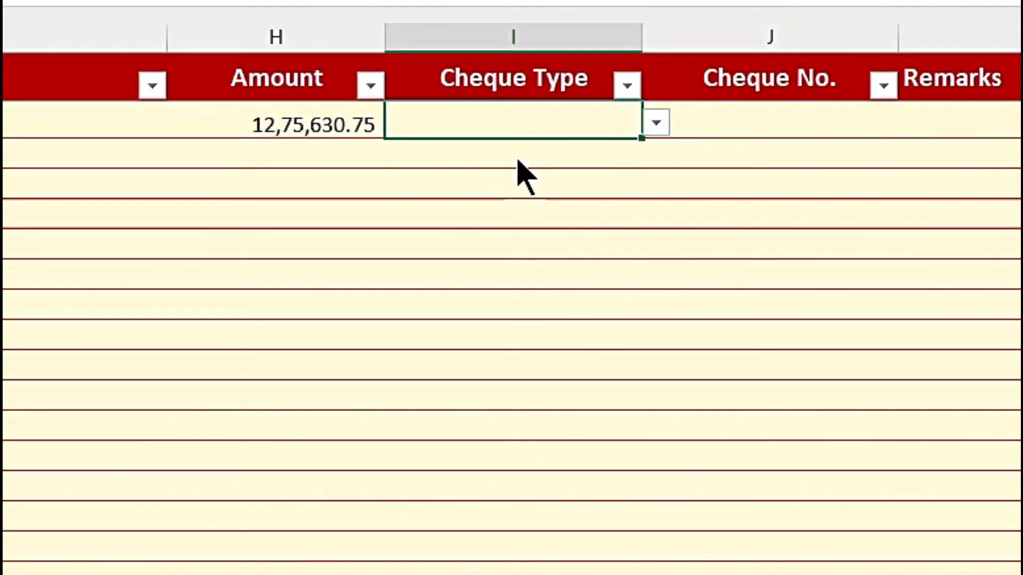
key(Tab)
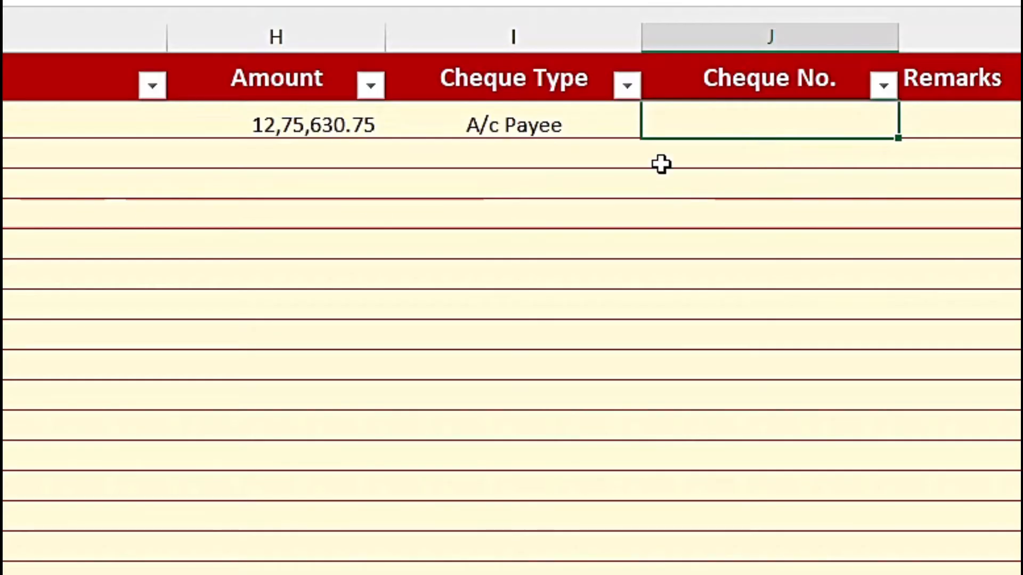
Enter the cheque number and the remark "Against Bill No. 234" for the XYZ India Limited record.
text(789345)
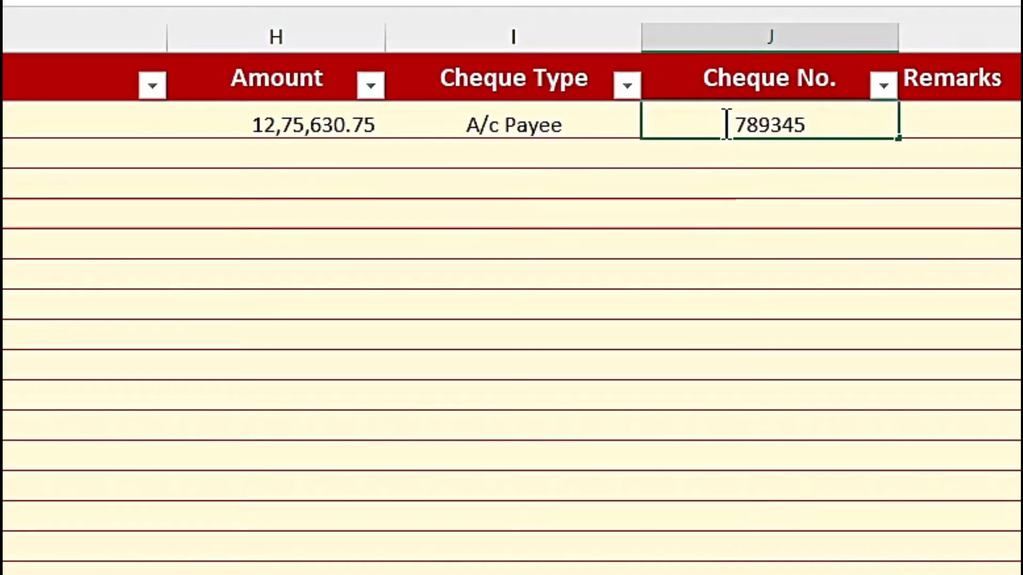
drag(727, 124, 813, 128)
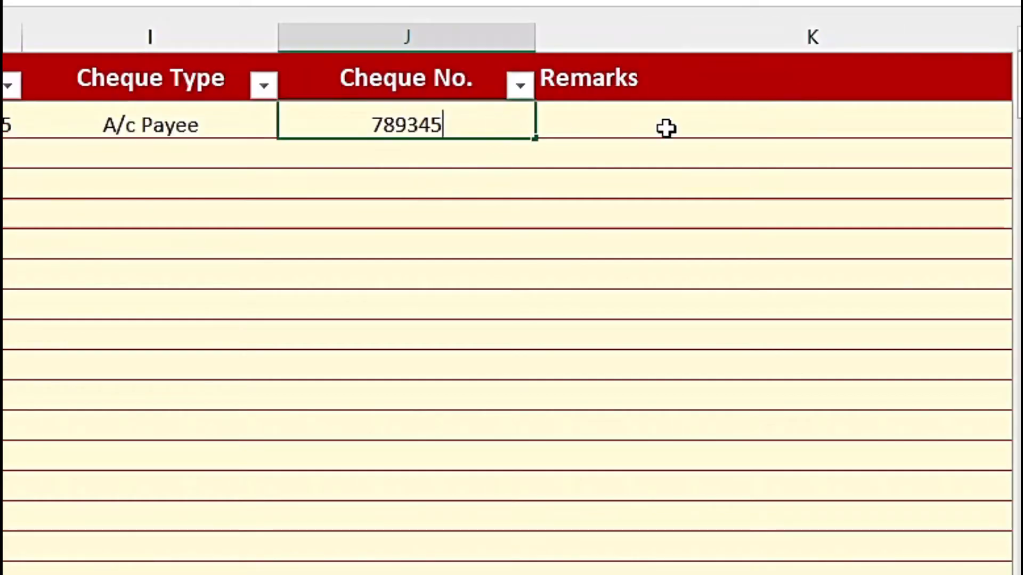
click(664, 128)
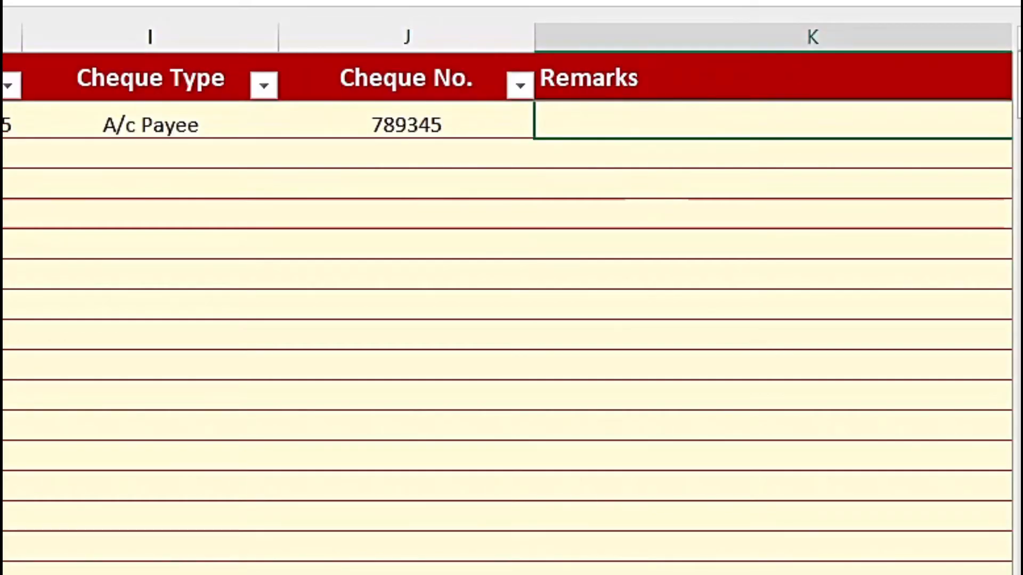
scroll(507, 112, right, 3)
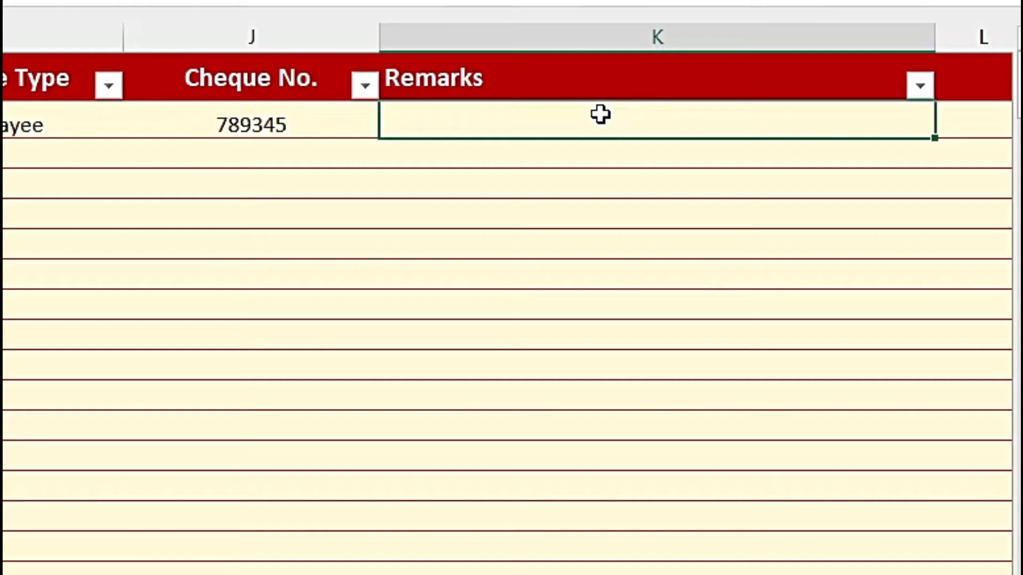
text(Against )
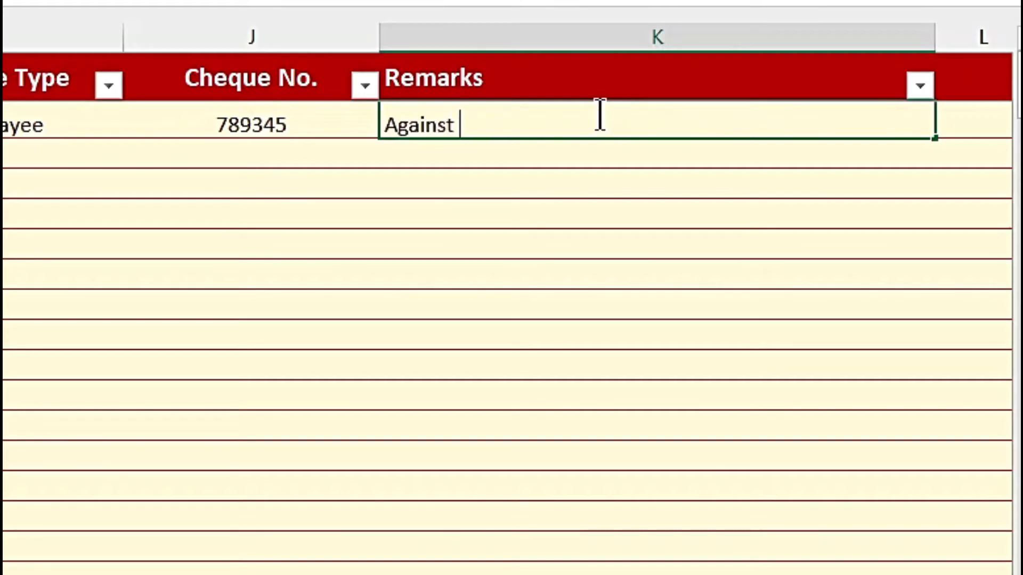
text(Bill No. 234)
key(Return)
Review the Cheque No. and Remarks columns and the completed record from the cheque date to the remarks.
click(559, 86)
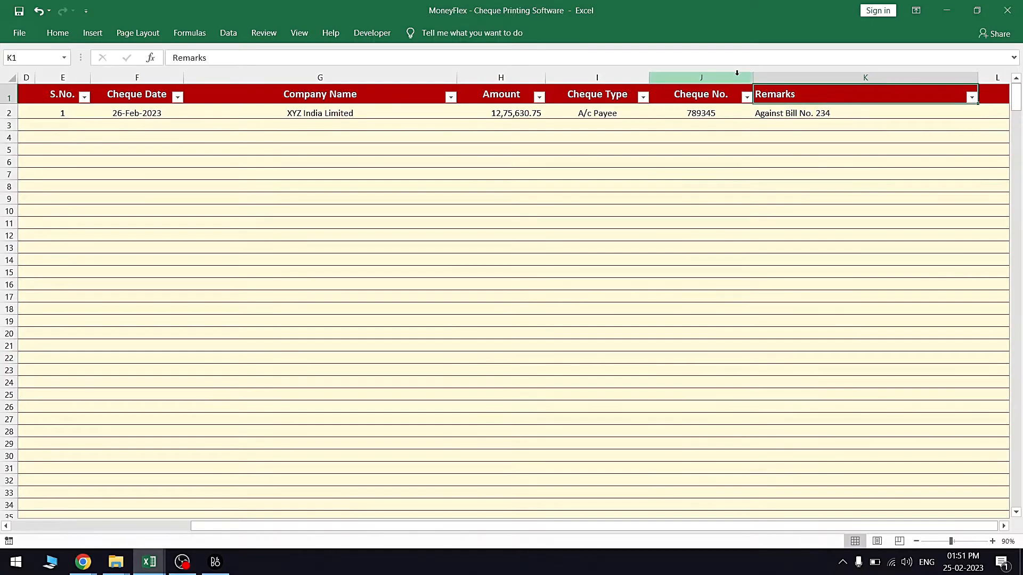
drag(335, 28, 444, 25)
drag(779, 73, 779, 71)
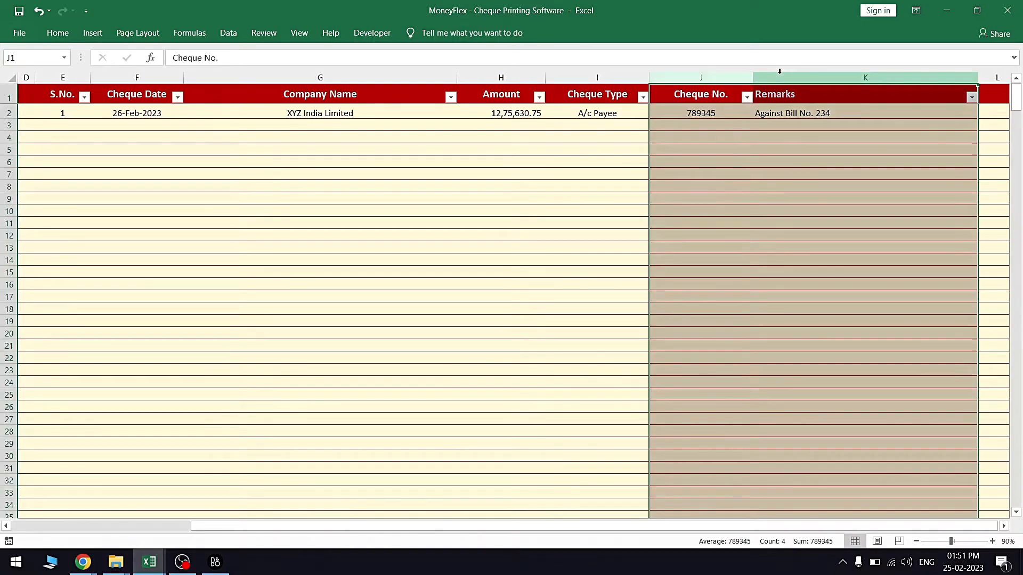
click(725, 135)
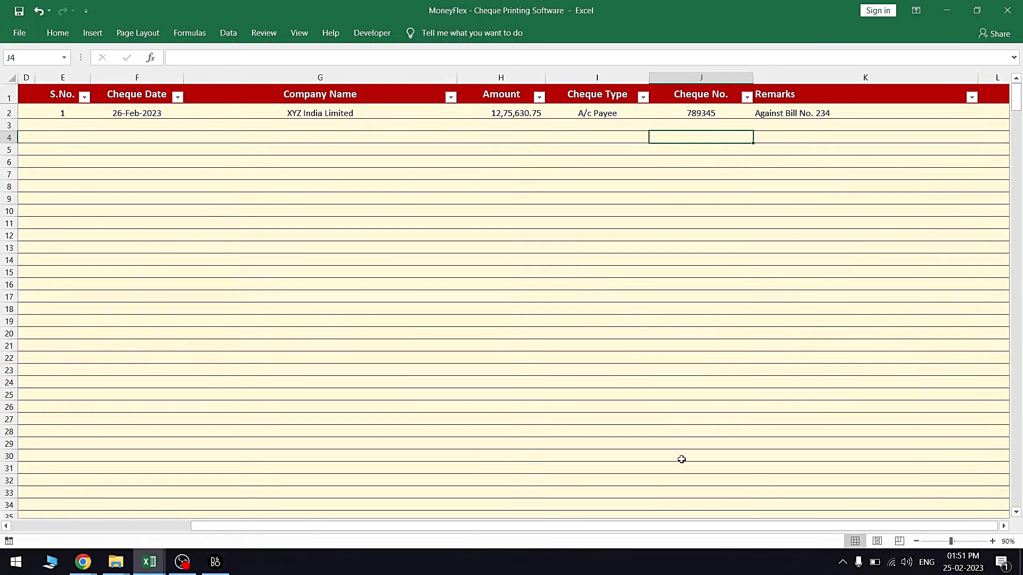
scroll(686, 526, left, 2)
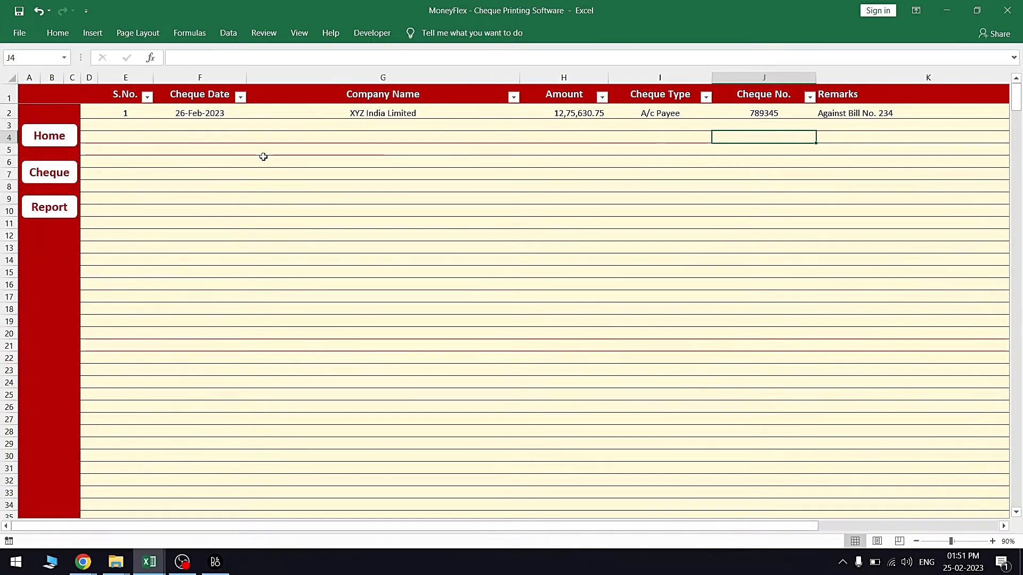
drag(169, 114, 853, 114)
click(748, 174)
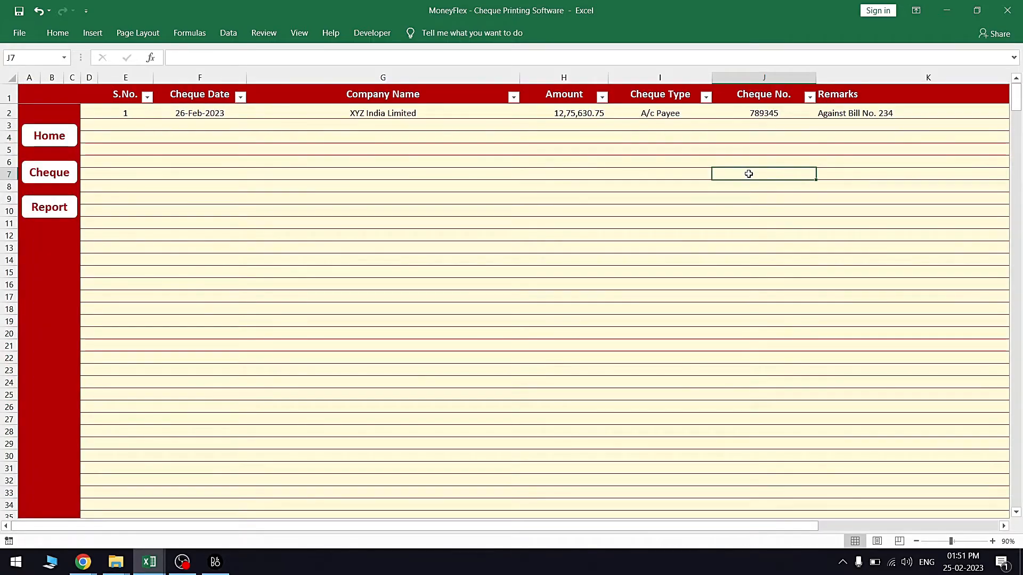
Check the record's serial number in the Issued List and load record 1 on the Cheque sheet.
click(56, 181)
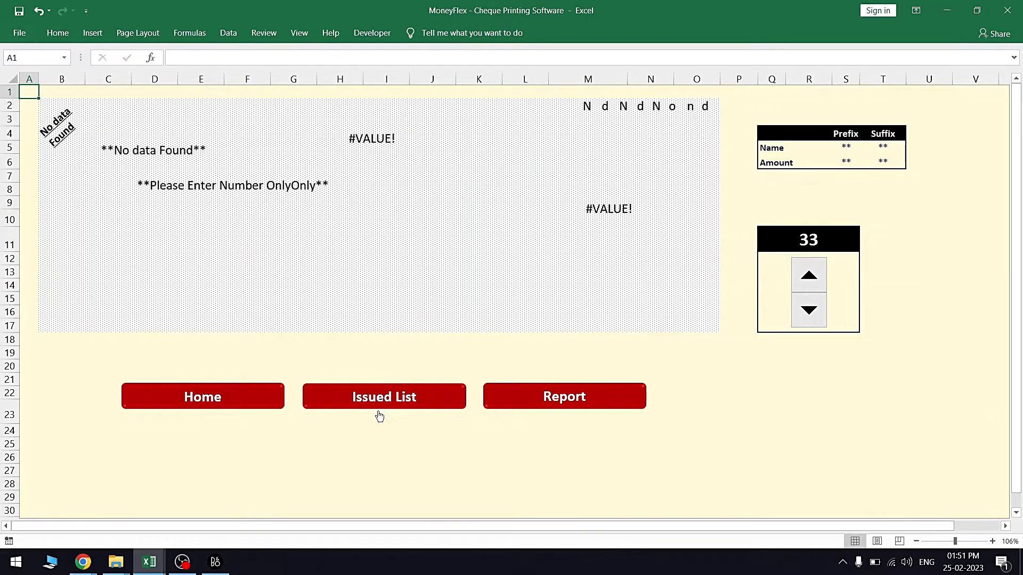
click(379, 417)
click(132, 114)
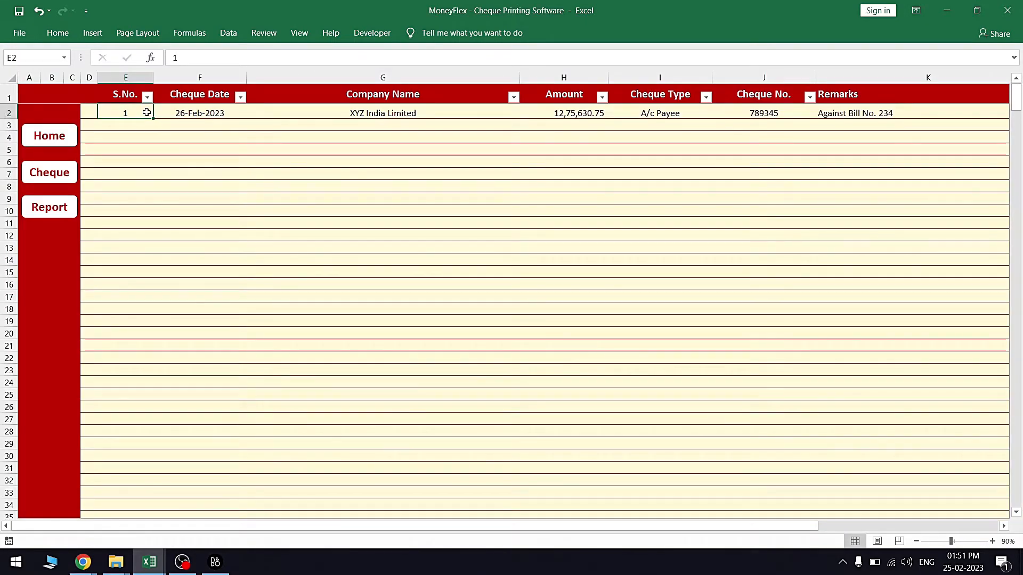
click(66, 166)
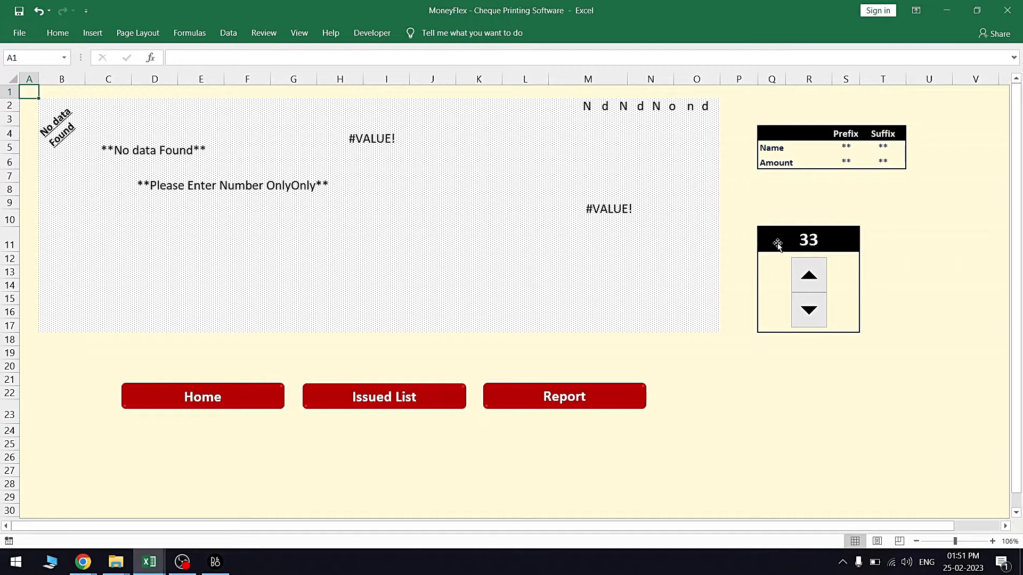
click(801, 240)
text(1)
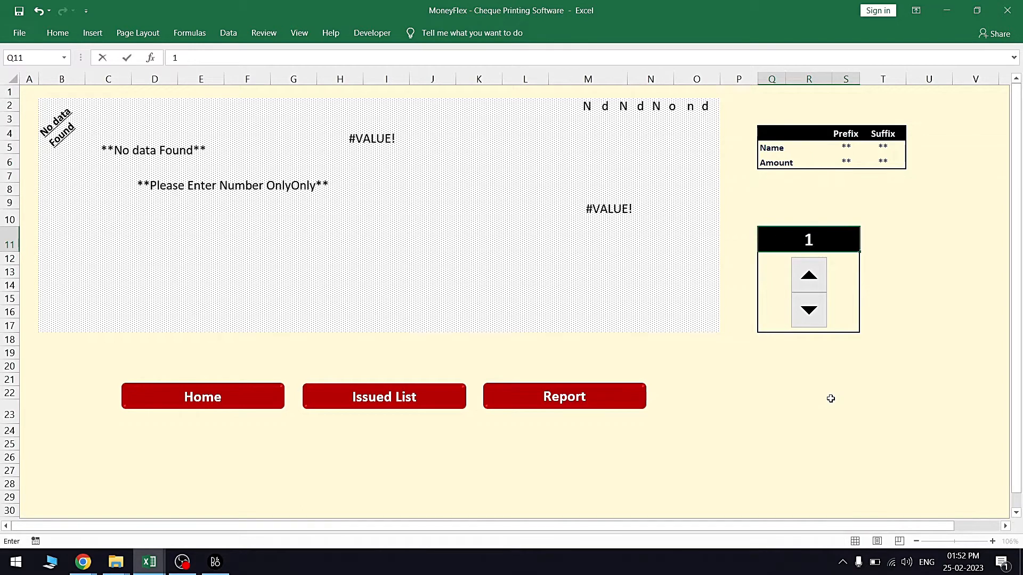
key(Return)
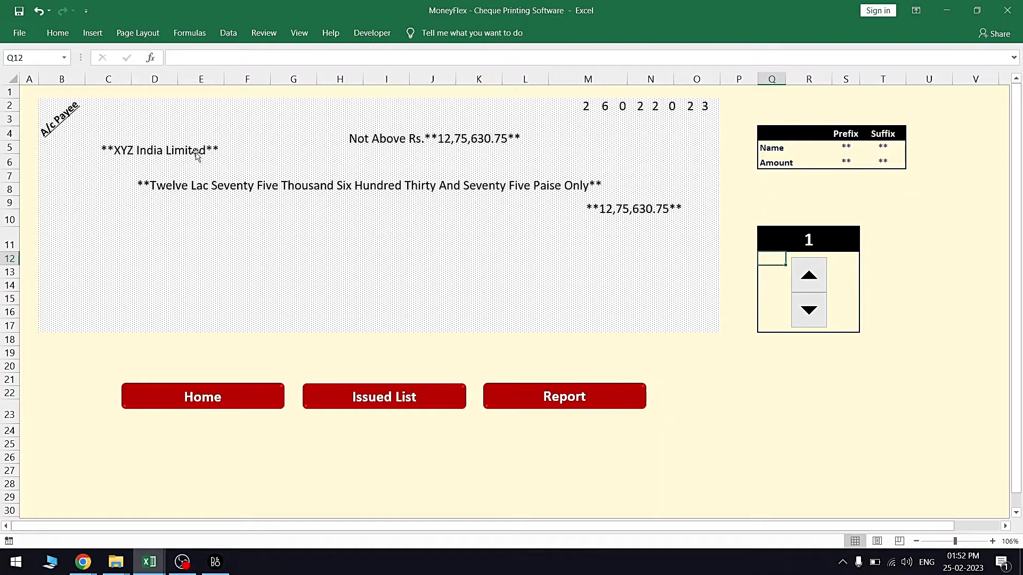
Try removing the "Not Above Rs." amount text from the cheque preview, and restore it.
key(Left)
key(Left)
key(Left)
key(Left)
key(Down)
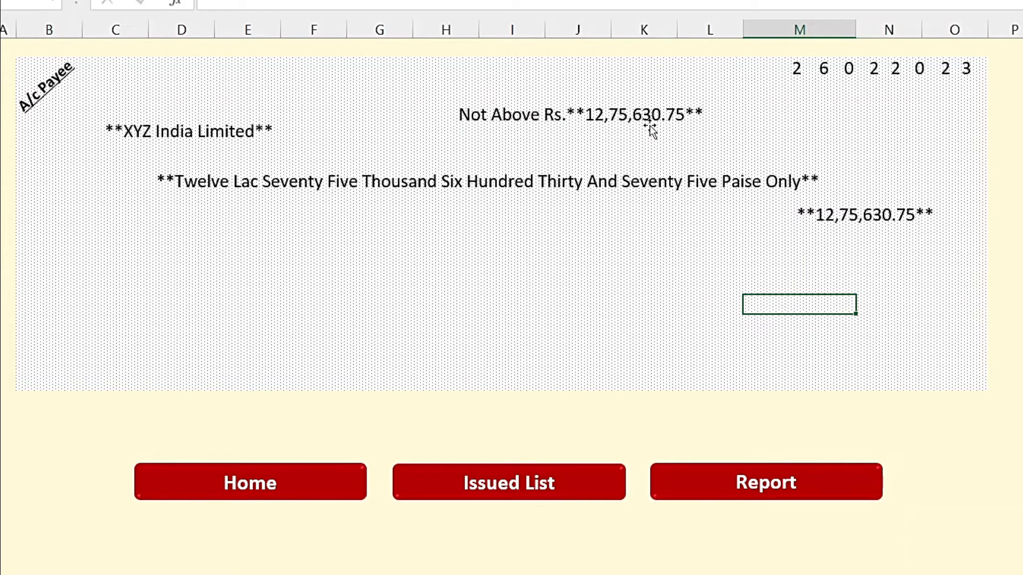
click(636, 124)
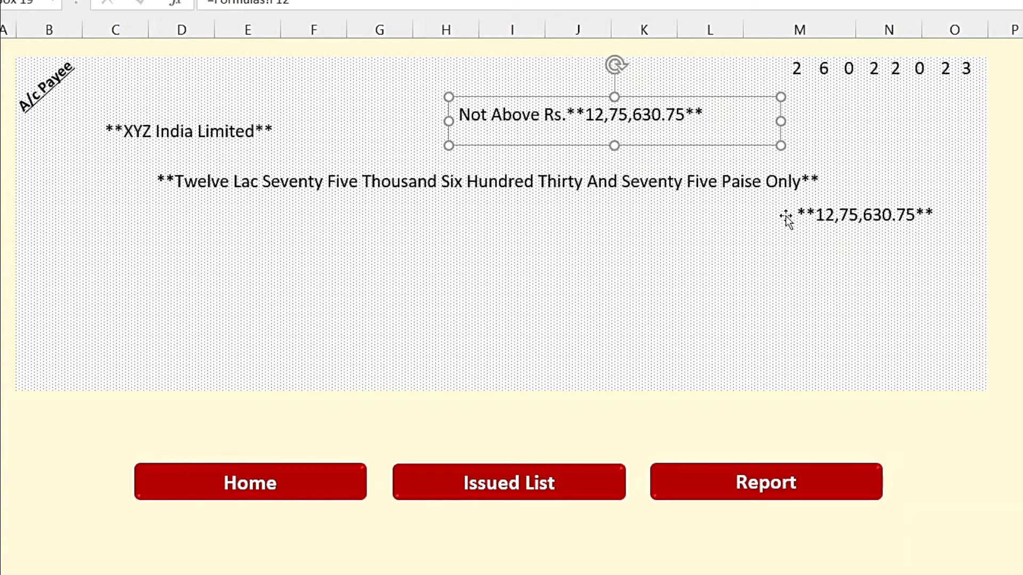
key(Escape)
key(ctrl+z)
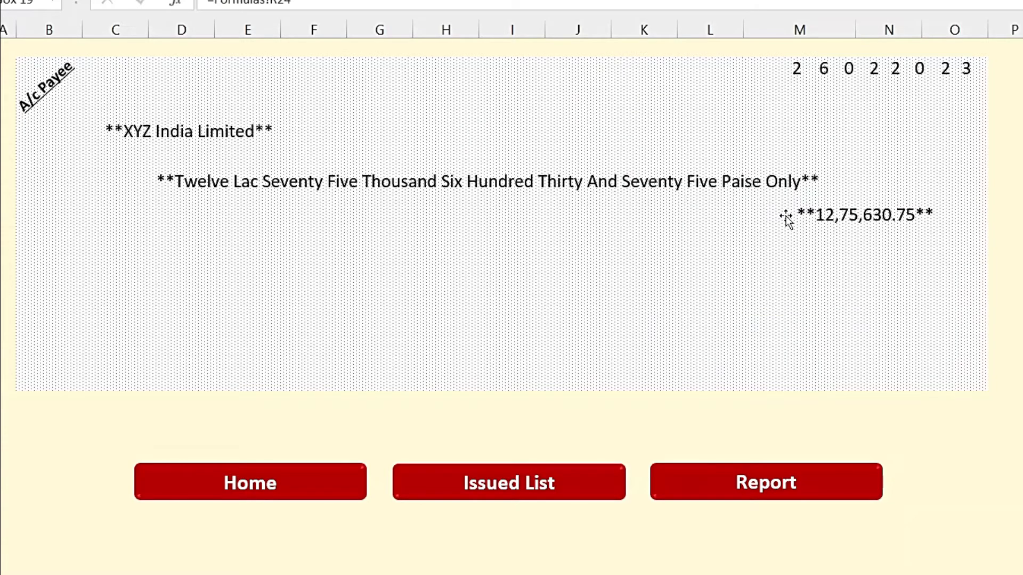
click(668, 197)
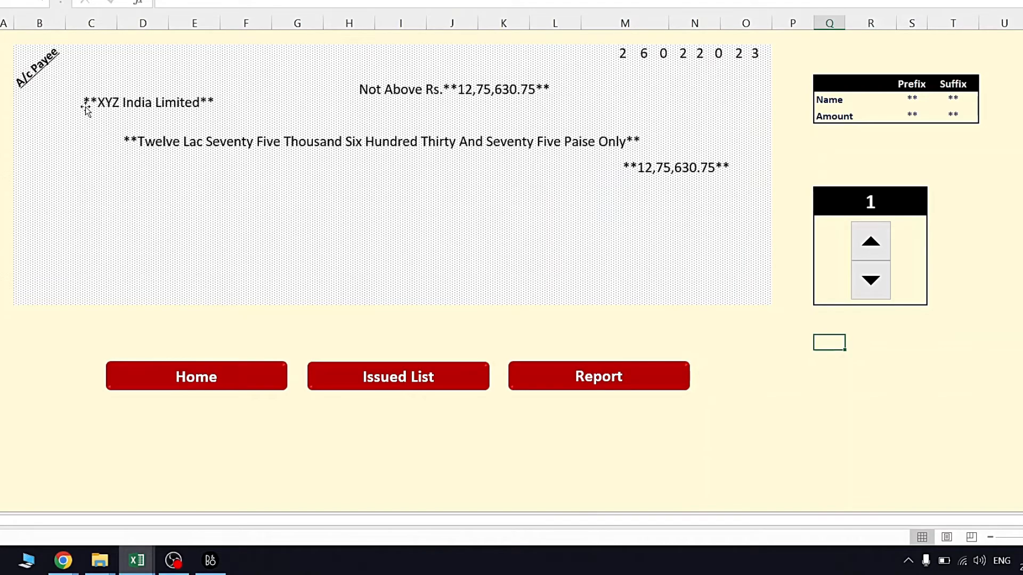
Clear the prefix for the name in the cheque's prefix and suffix table.
drag(913, 94, 954, 115)
click(905, 98)
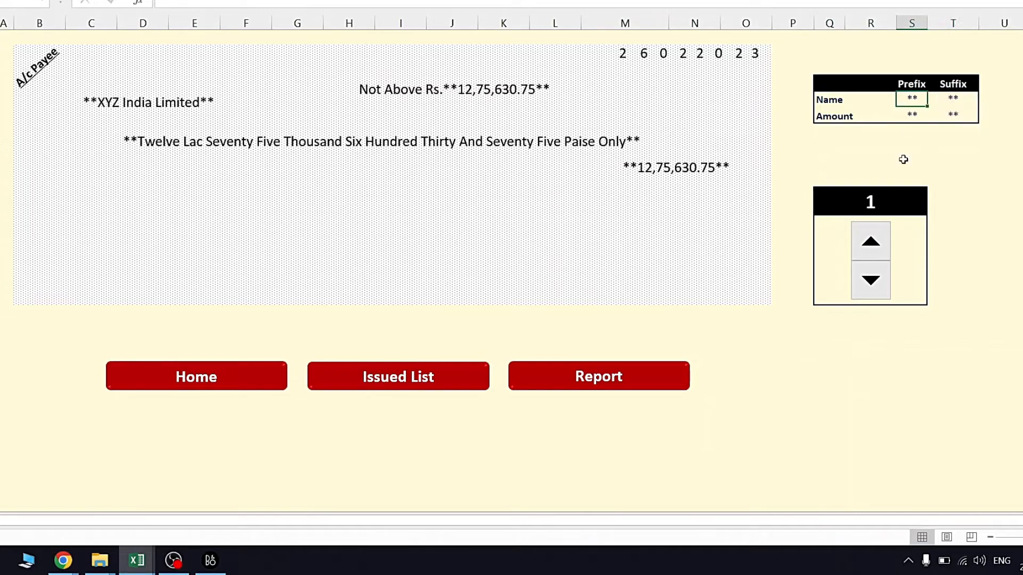
key(Delete)
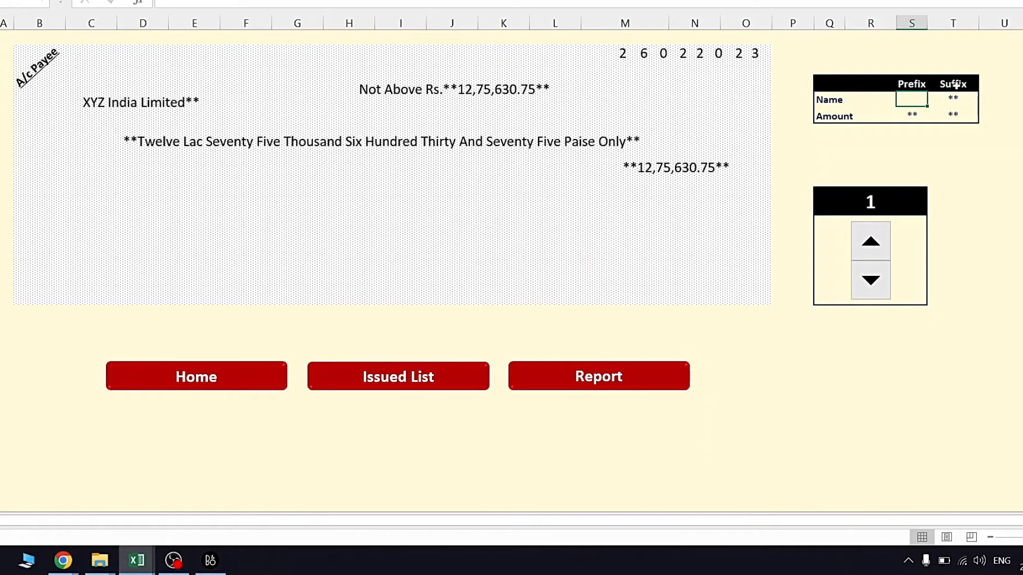
Try "##", spaced from the name, as both the suffix and the prefix for the name in the prefix and suffix table.
click(947, 99)
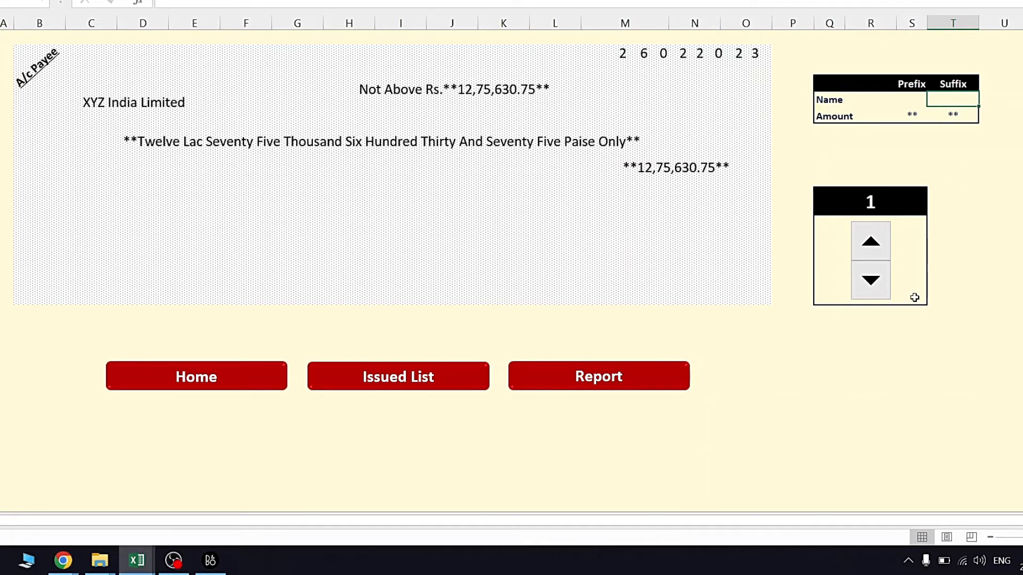
text(##)
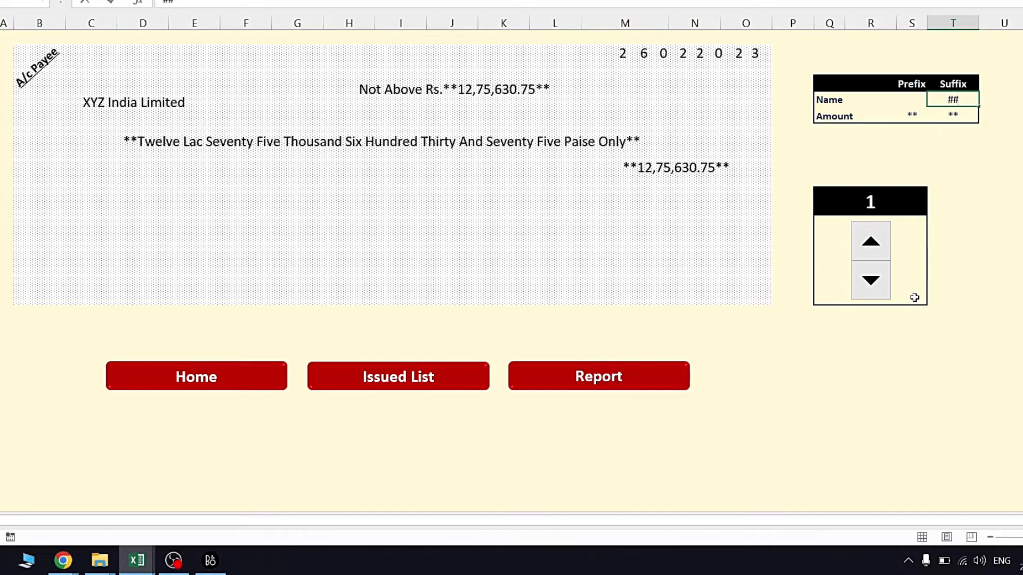
click(904, 98)
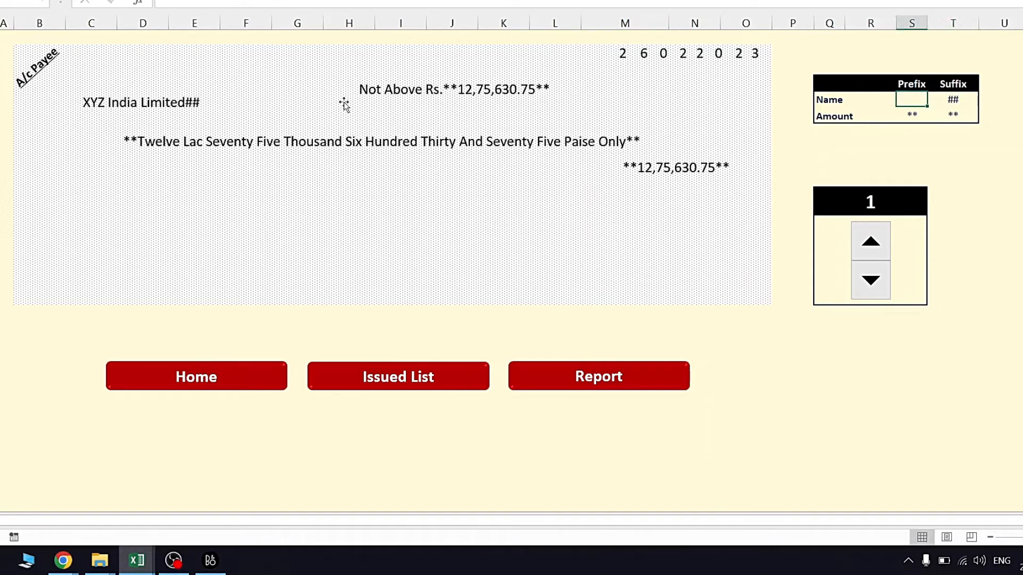
click(947, 99)
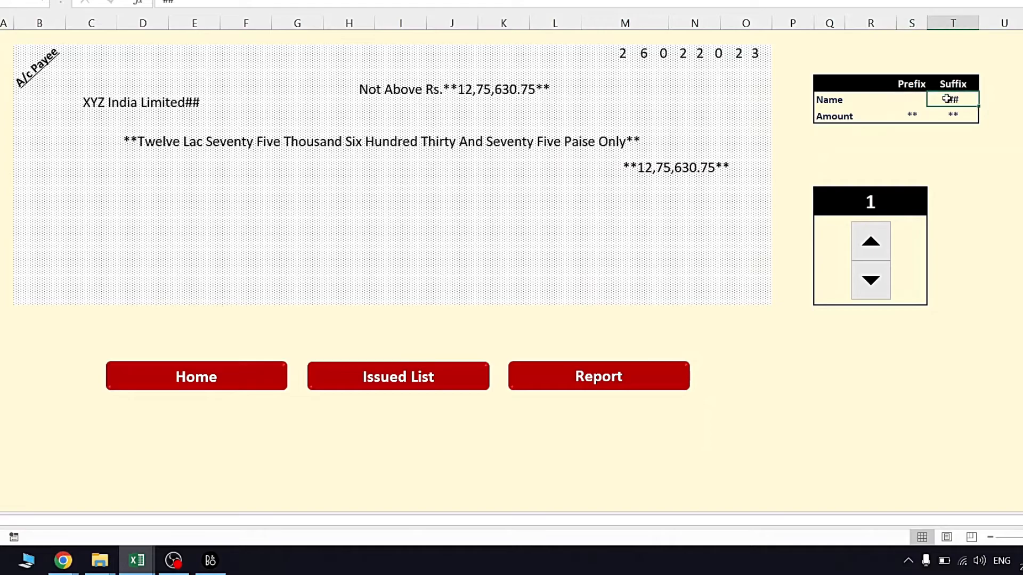
text(##)
click(992, 202)
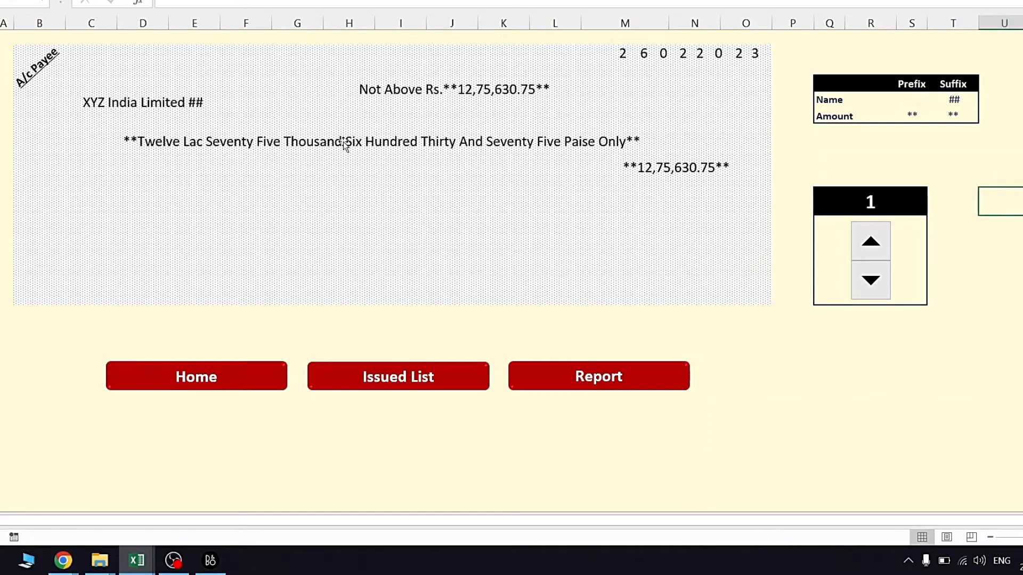
click(911, 100)
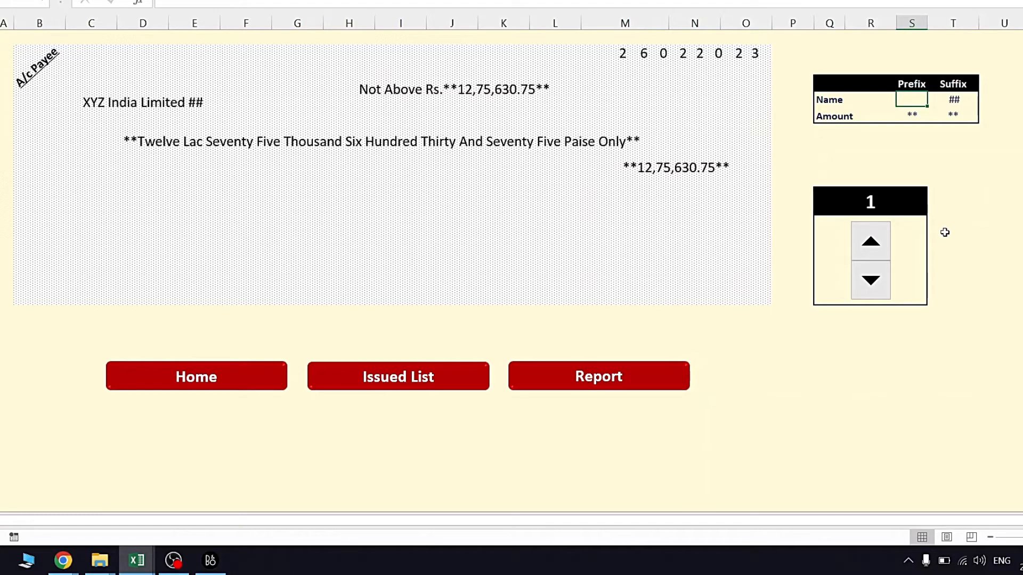
text(##)
click(956, 205)
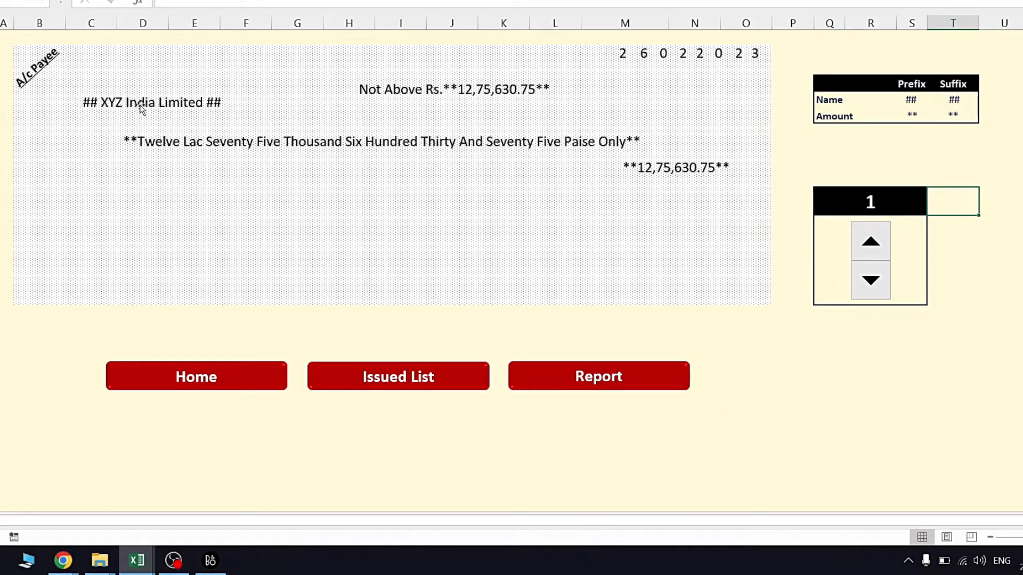
Set both the prefix and the suffix for the name to "**" in the prefix and suffix table.
click(912, 105)
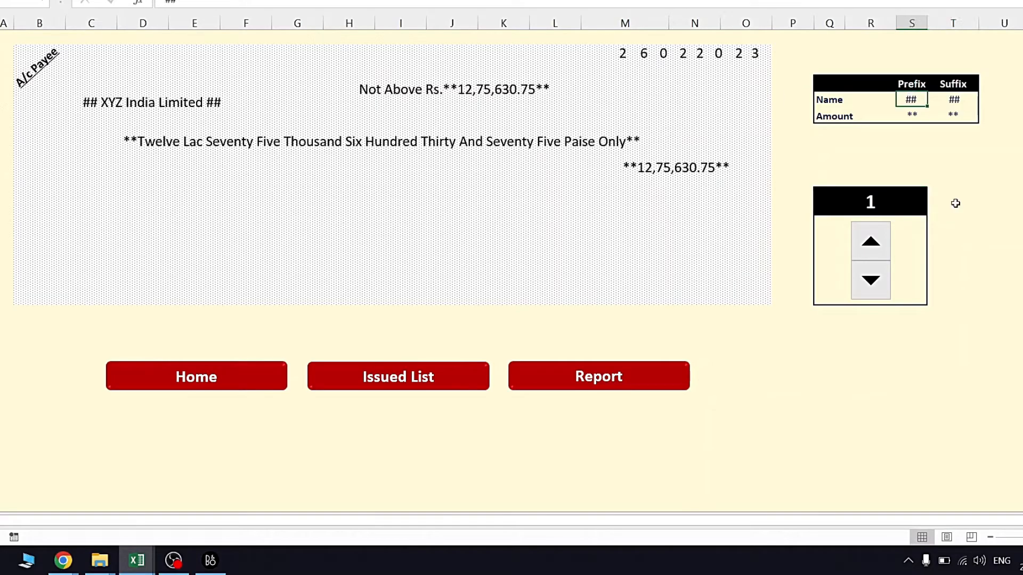
text(*)
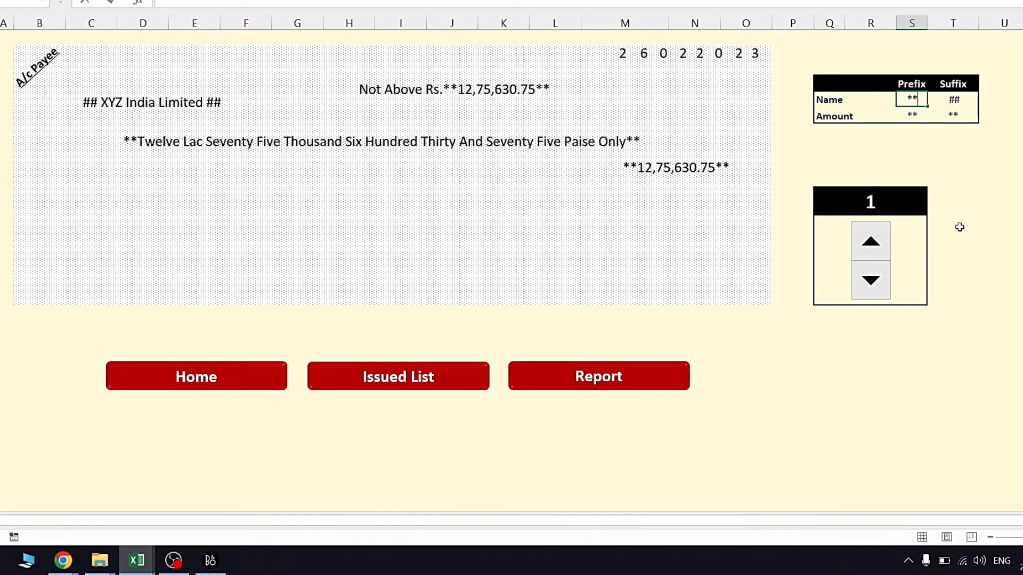
text(*)
click(954, 97)
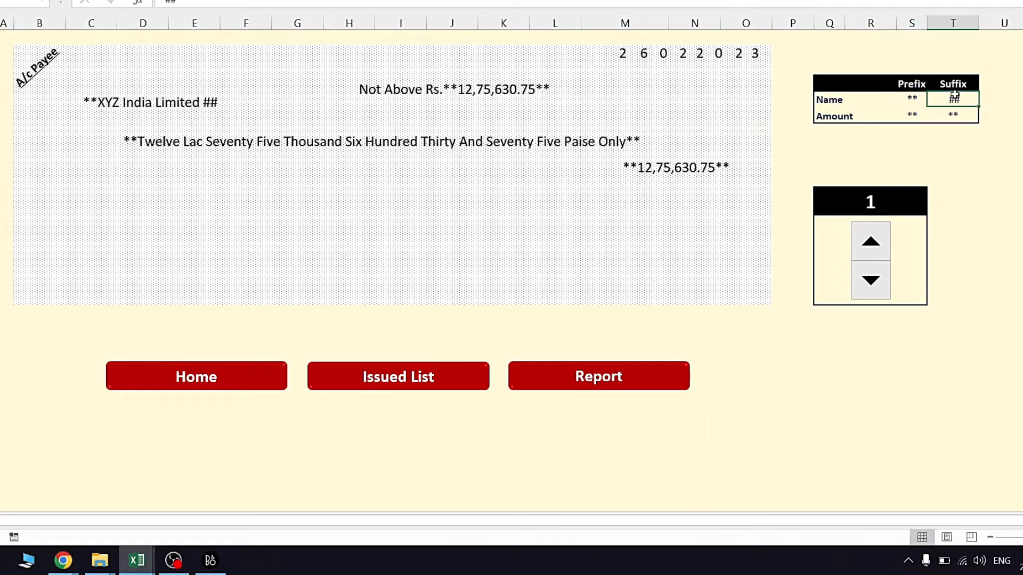
text(*)
click(944, 181)
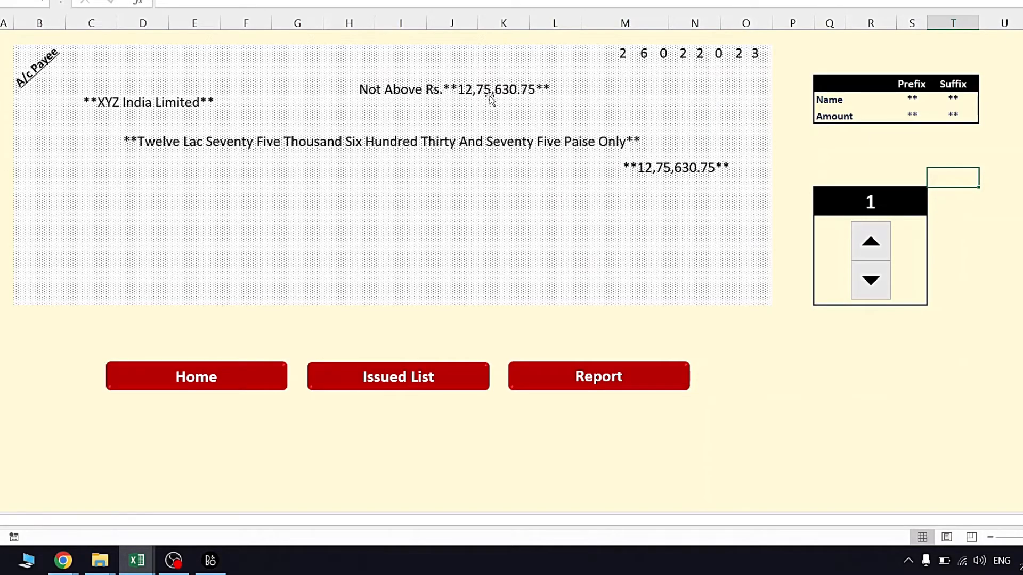
Try "/-" as the suffix for the amount, and set it back to "**".
click(965, 114)
text('/-)
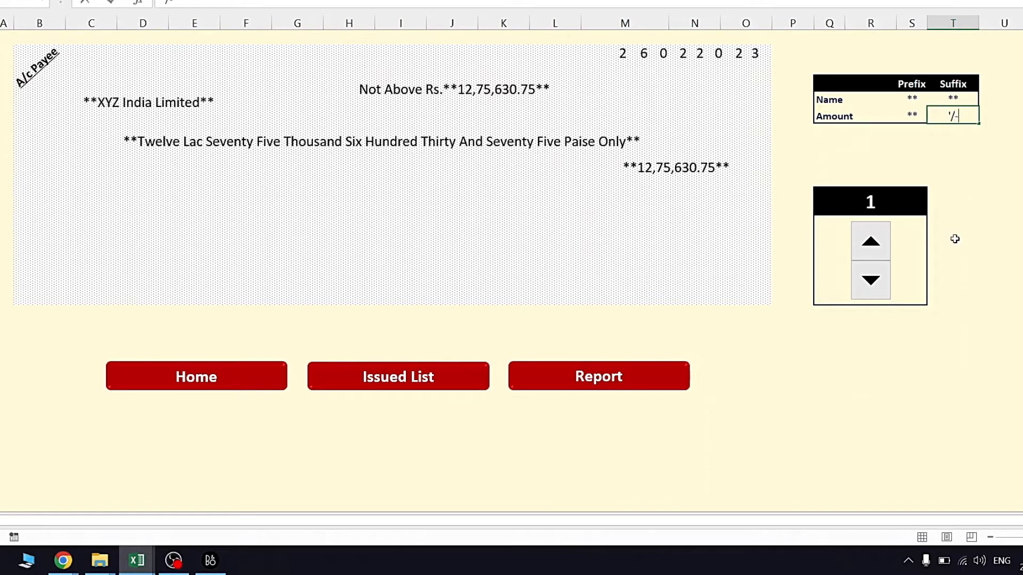
key(Return)
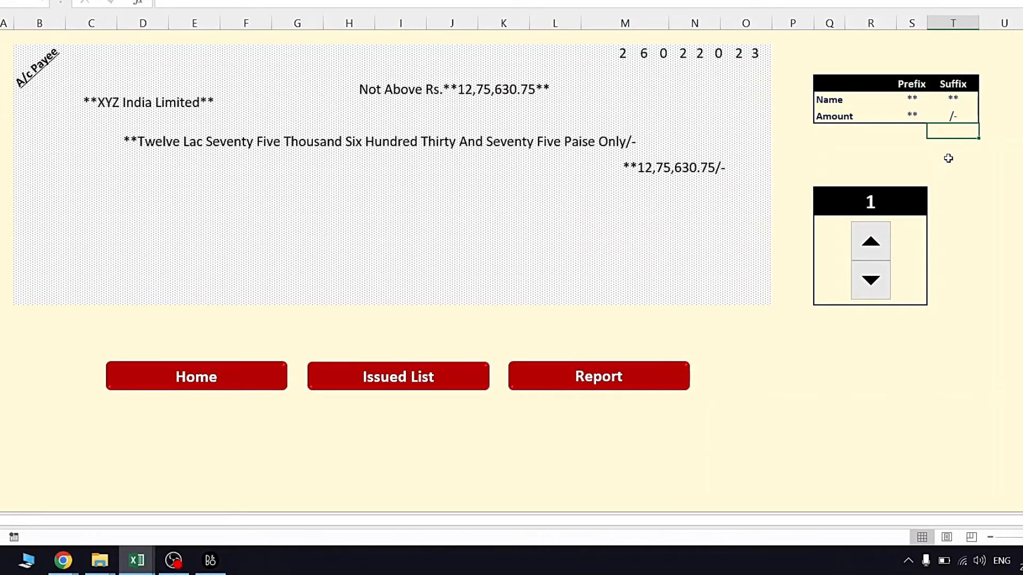
click(955, 118)
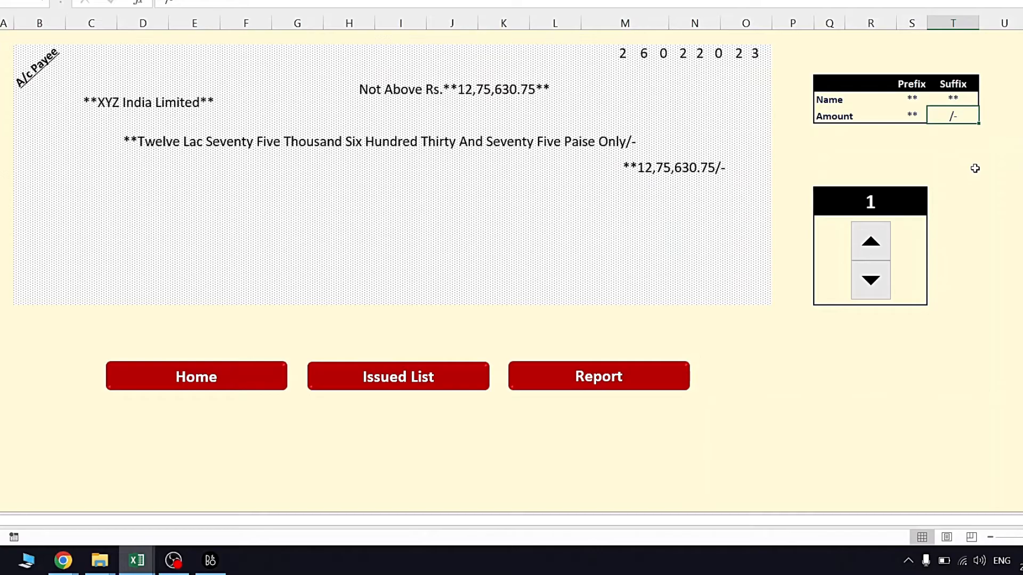
text(**)
key(Return)
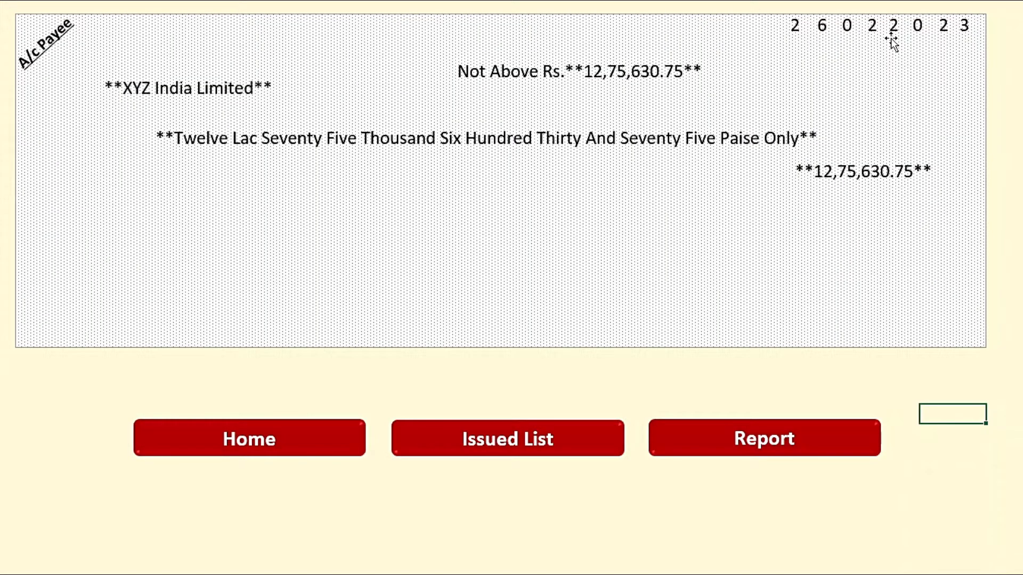
Move the cheque date and the amount in figures slightly lower and further left on the cheque preview.
click(892, 39)
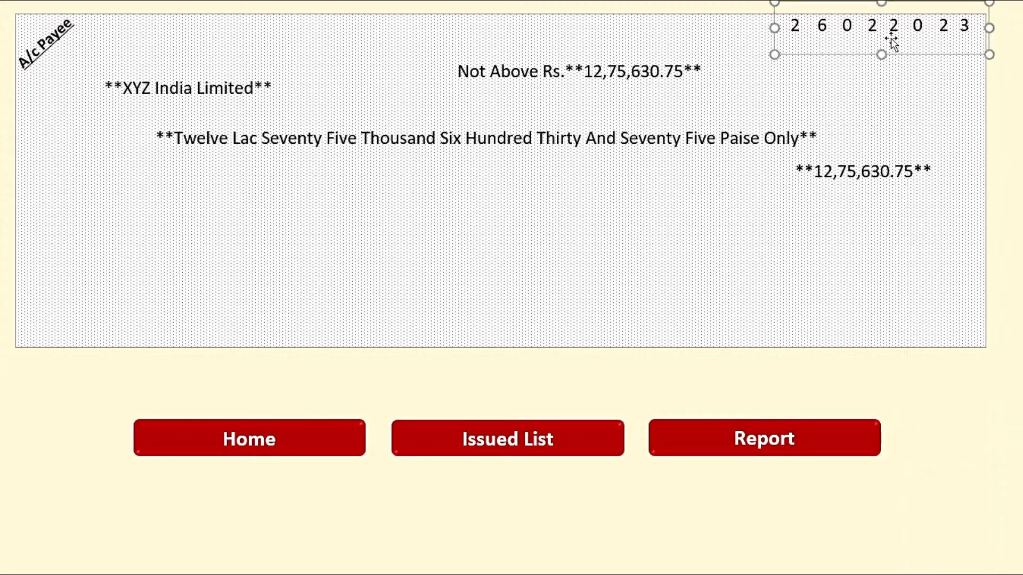
mouse_move(912, 57)
mouse_down()
mouse_move(914, 67)
mouse_move(879, 66)
mouse_move(891, 64)
mouse_move(895, 94)
mouse_move(925, 78)
mouse_move(916, 68)
mouse_up()
click(925, 64)
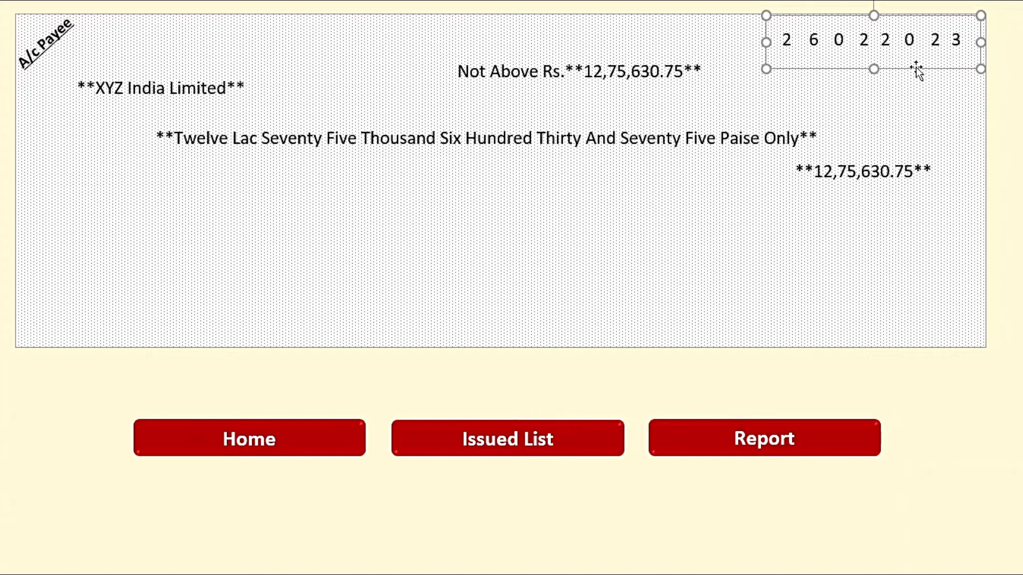
click(912, 155)
drag(911, 155, 895, 179)
Move the amount in words and the payee name lower and further right on the cheque preview.
click(708, 155)
mouse_move(671, 192)
mouse_down()
mouse_move(697, 266)
mouse_move(673, 194)
mouse_up()
click(213, 97)
drag(237, 72, 304, 89)
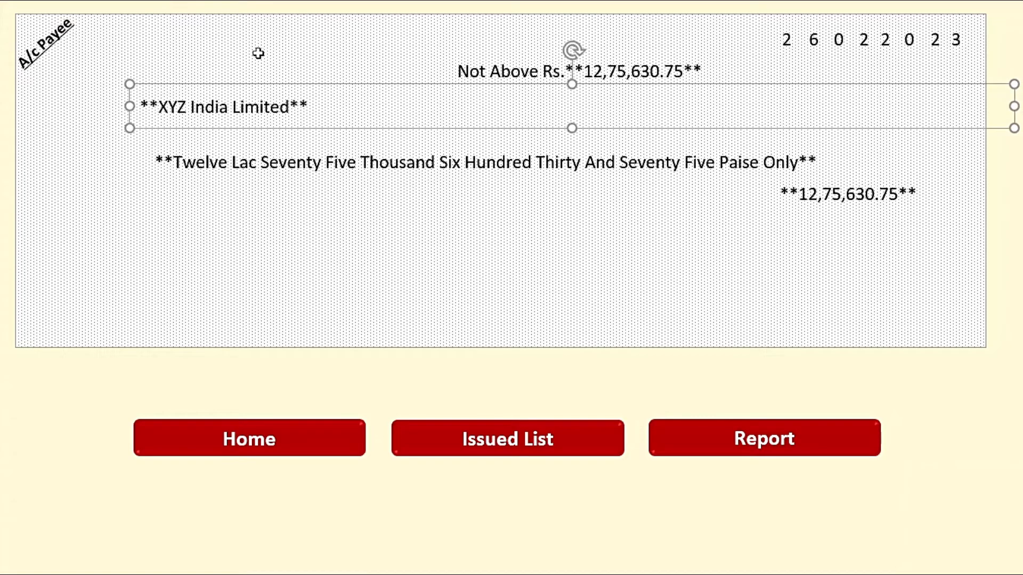
click(286, 42)
click(273, 113)
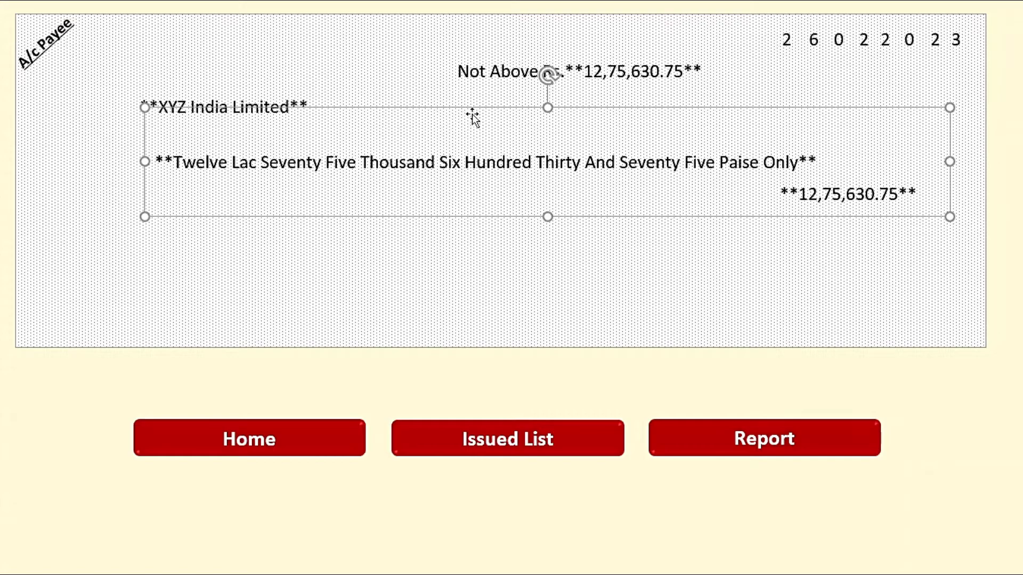
mouse_move(472, 106)
mouse_down()
mouse_move(466, 114)
mouse_move(481, 149)
mouse_move(447, 102)
mouse_move(433, 169)
mouse_move(529, 116)
mouse_move(478, 103)
mouse_up()
click(446, 177)
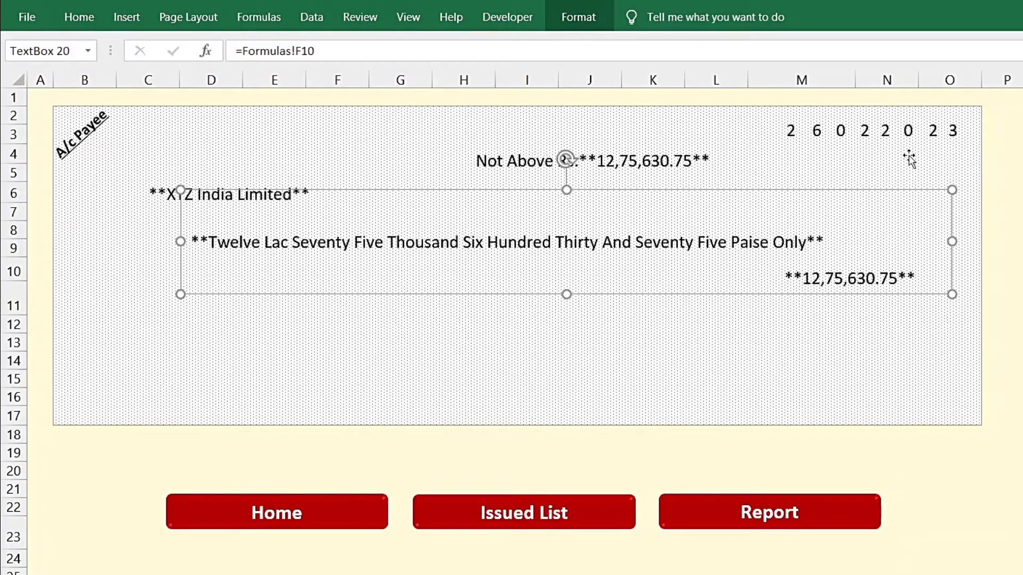
Show the formatting commands and enlarge the cheque date's font to size 24.
click(910, 49)
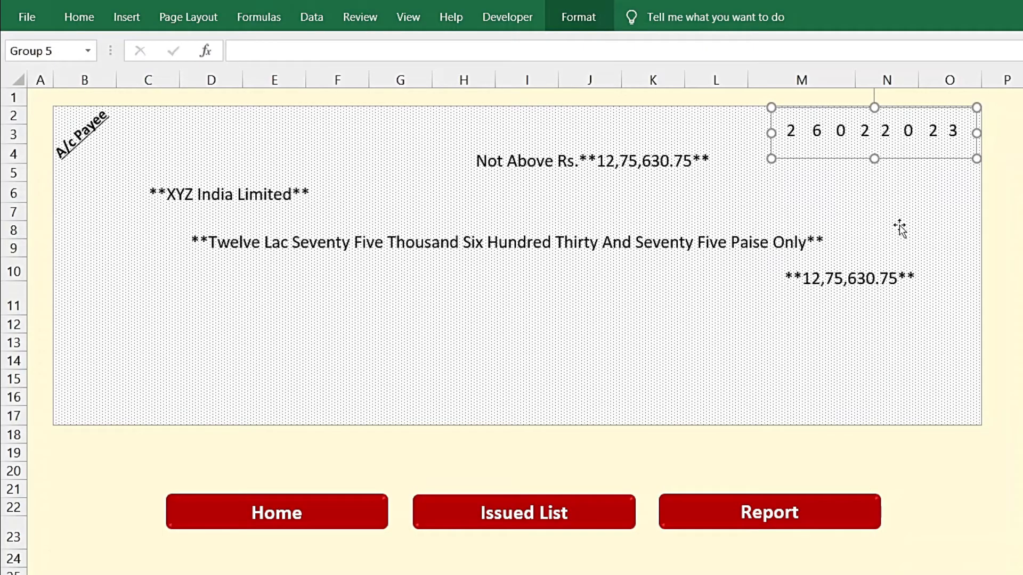
key(ctrl+F1)
click(300, 57)
click(300, 57)
click(300, 57)
click(300, 58)
click(300, 58)
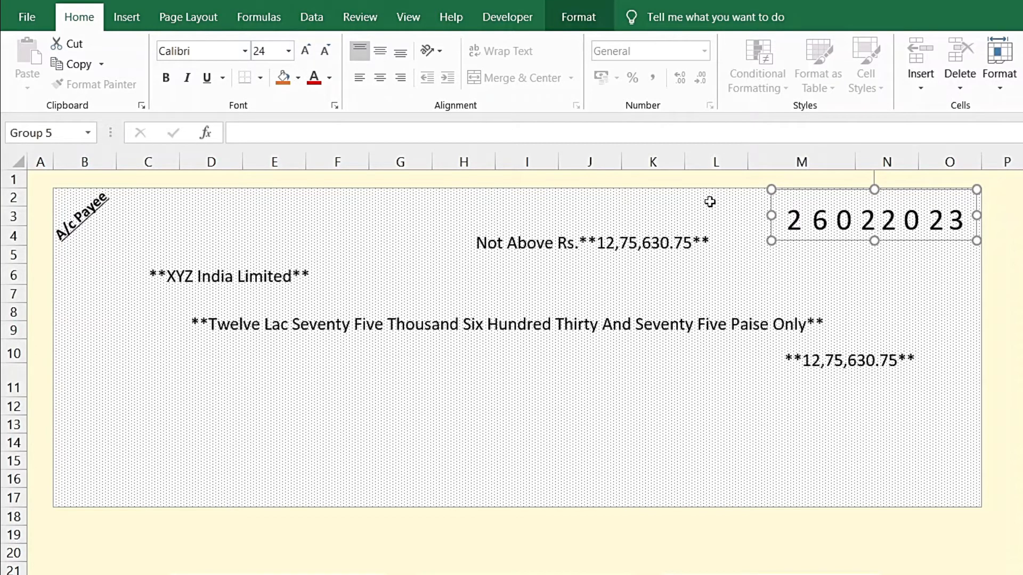
Widen the cheque date box toward the left and set its font size to 20.
drag(706, 193, 881, 226)
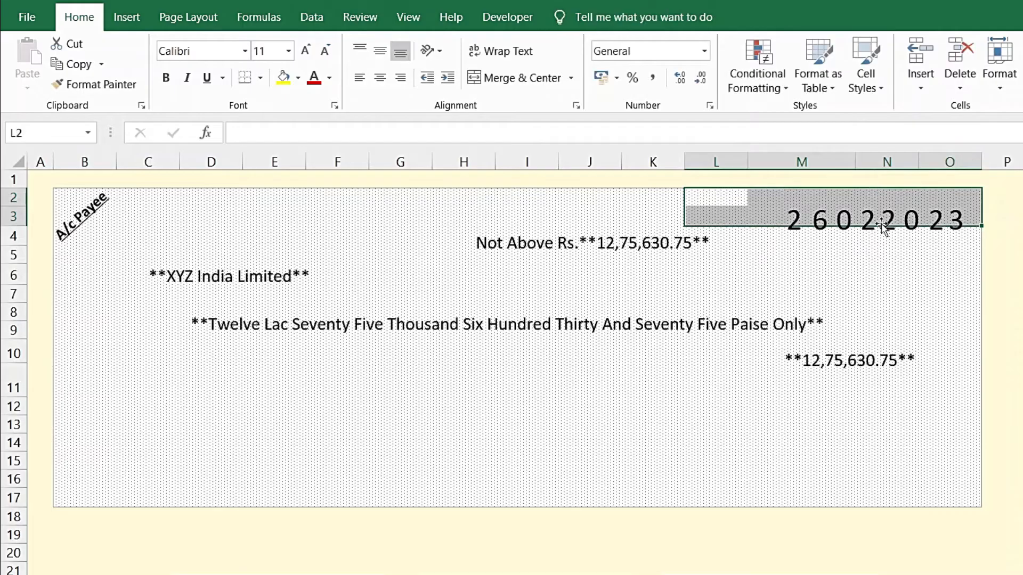
click(882, 227)
drag(768, 215, 698, 214)
click(989, 280)
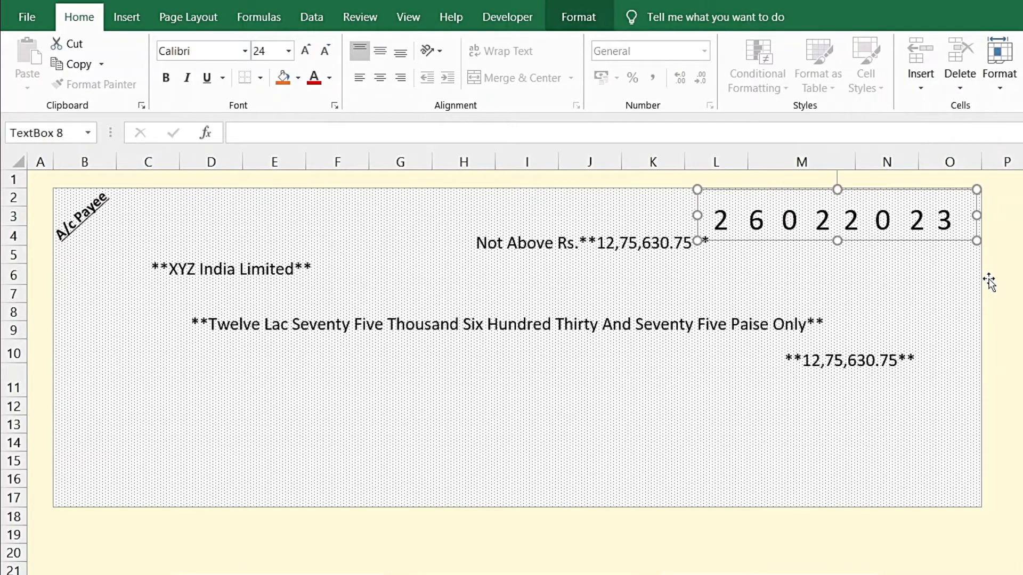
click(793, 230)
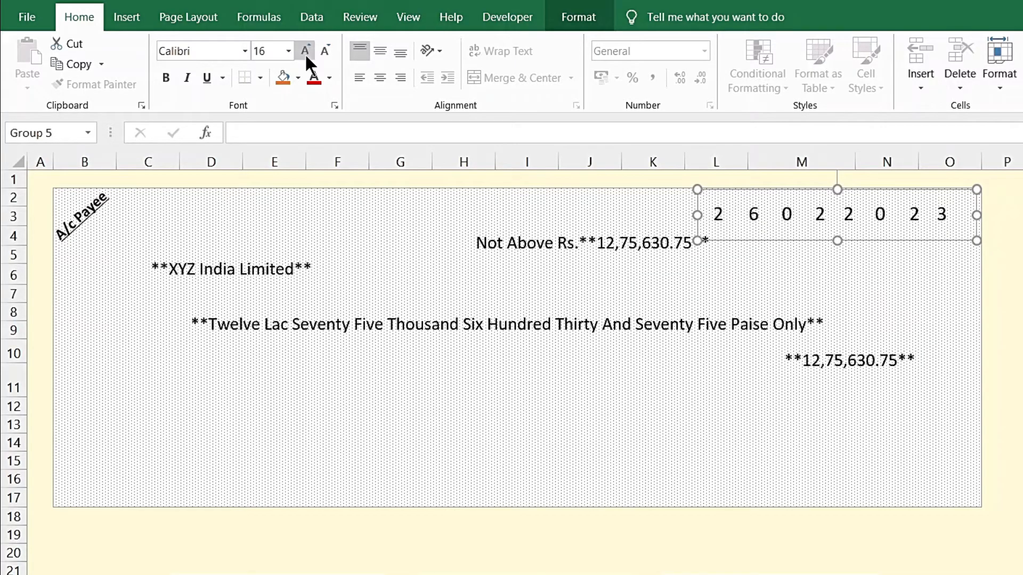
click(305, 53)
click(305, 54)
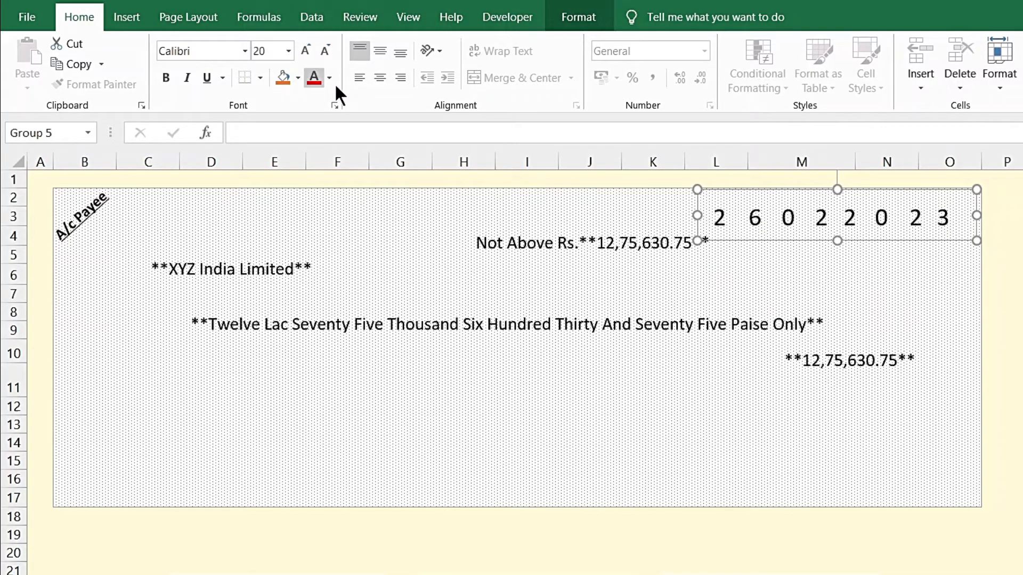
Set the cheque date's font to Berlin Sans FB and narrow the date box from its left edge.
click(245, 52)
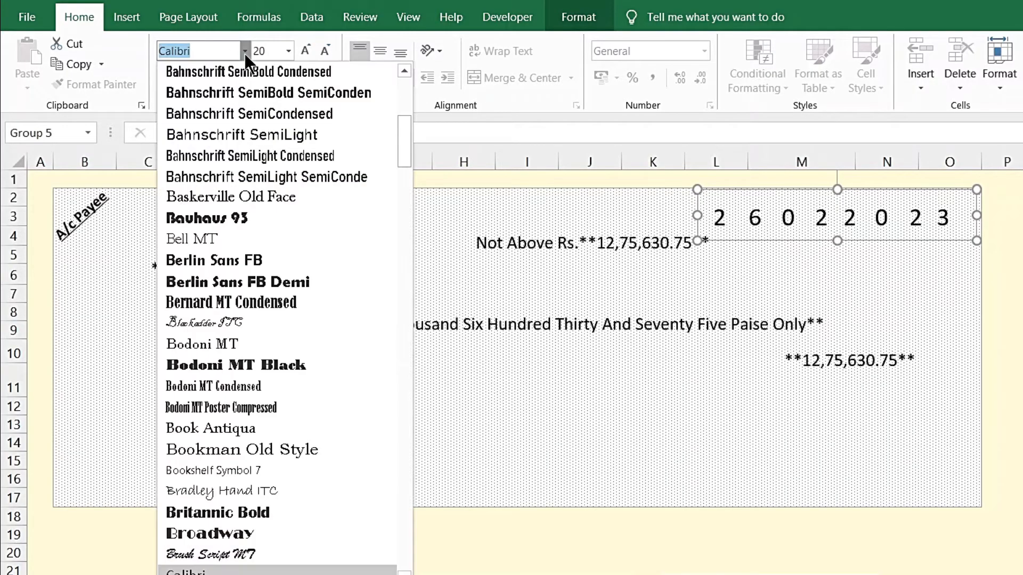
click(273, 261)
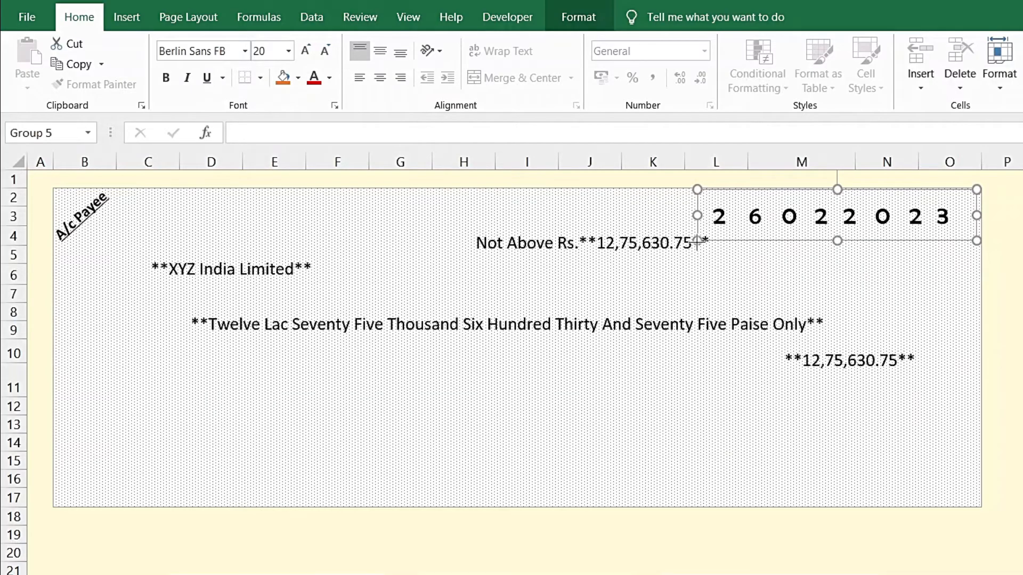
drag(696, 241, 754, 236)
click(1018, 277)
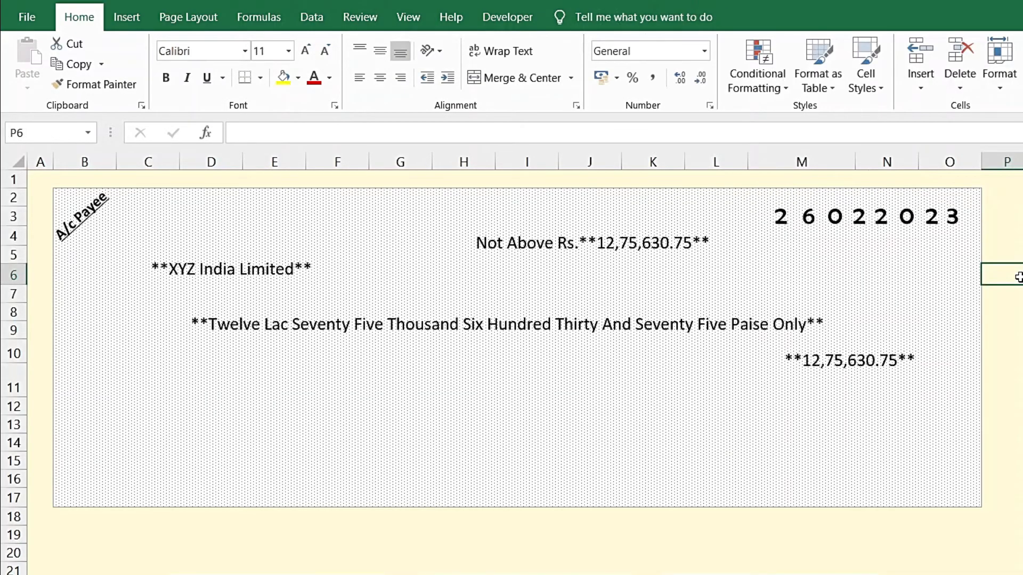
Set the font of the "Not Above Rs." text and the amount in words to Berlin Sans FB.
click(600, 247)
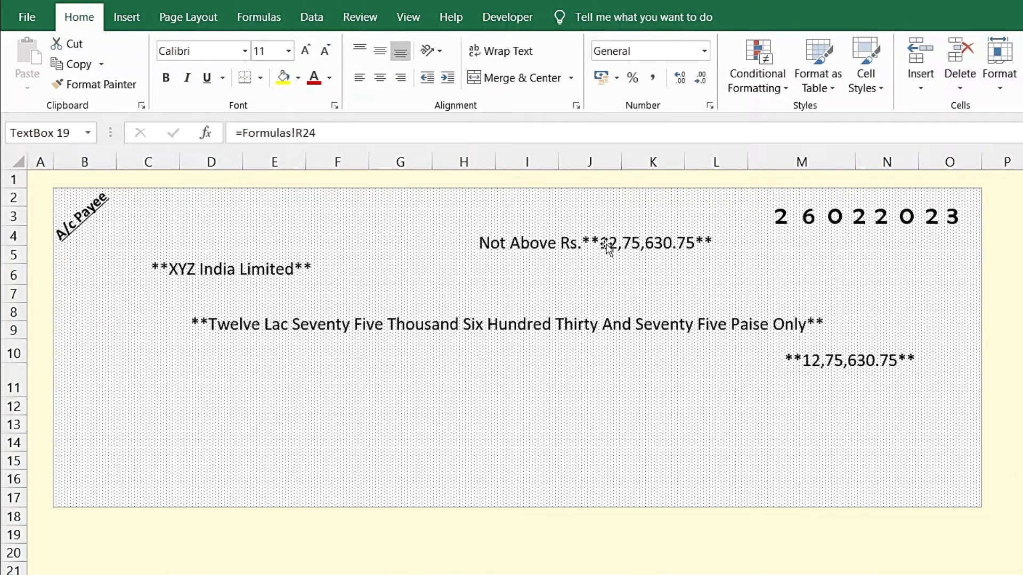
click(245, 51)
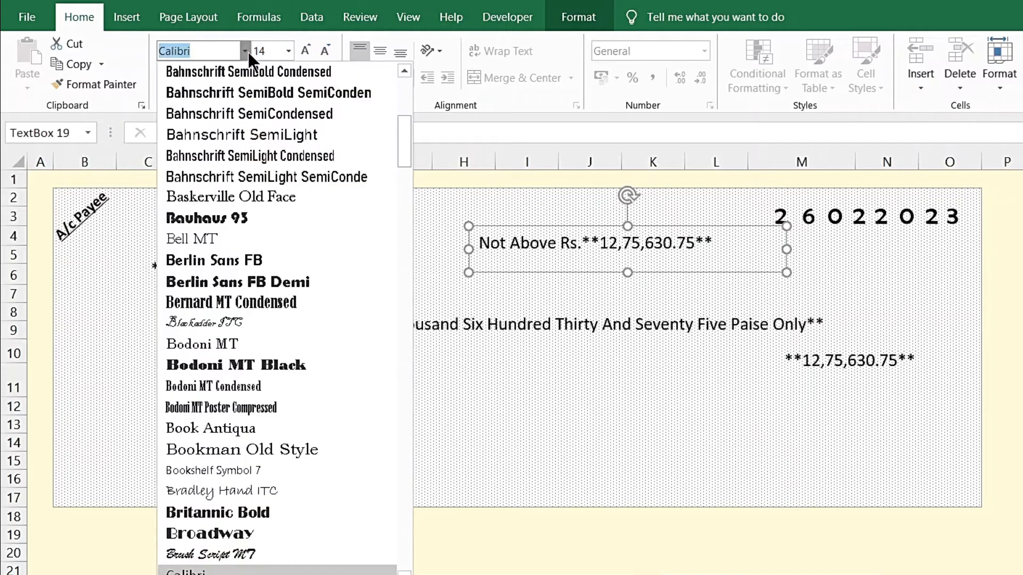
click(245, 261)
click(366, 335)
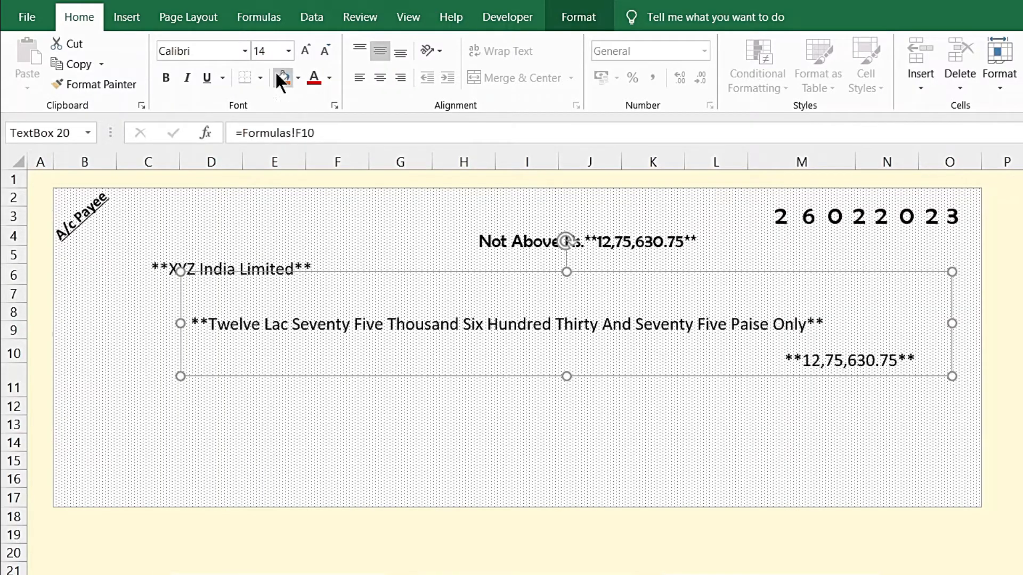
click(248, 46)
click(221, 258)
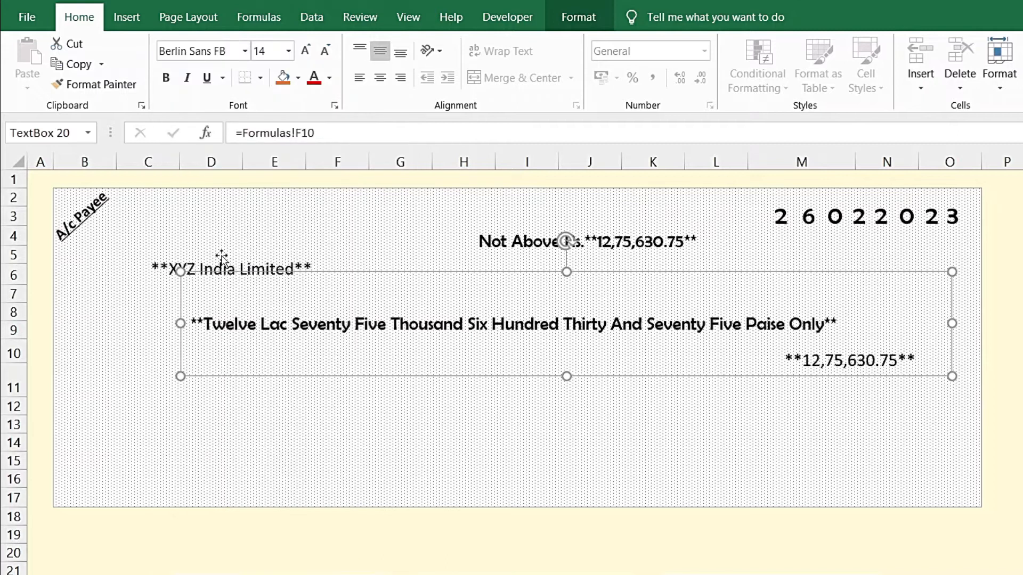
Set the payee name's font on the cheque to Berlin Sans FB.
click(195, 267)
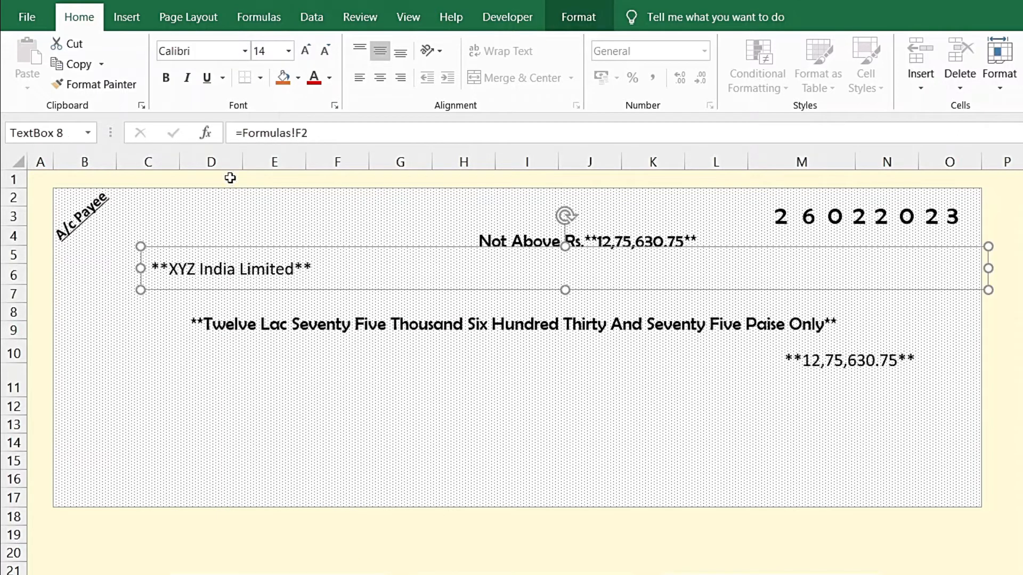
click(245, 50)
click(229, 259)
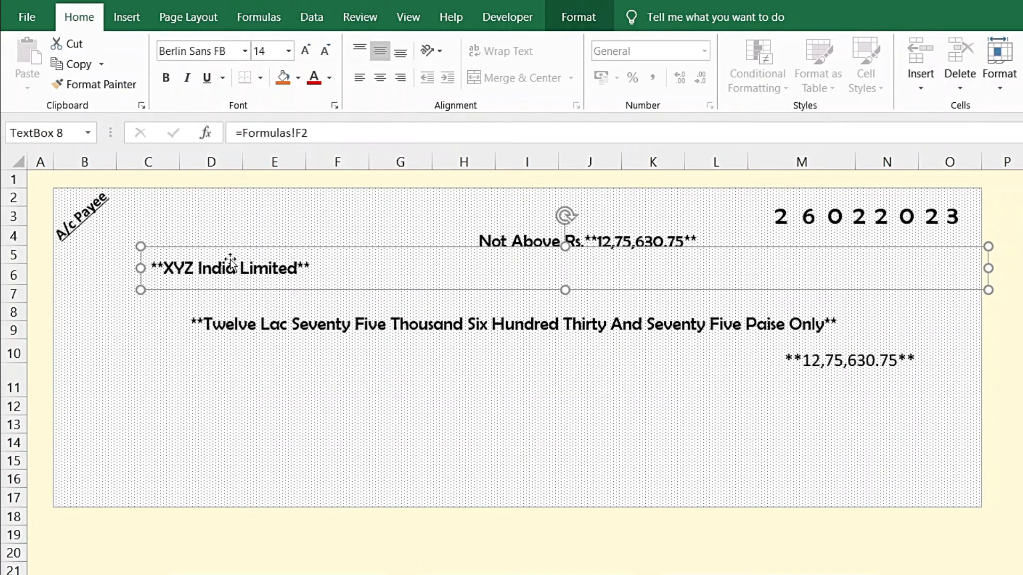
Try a red font colour on the payee name and undo the colour change.
click(460, 405)
click(315, 261)
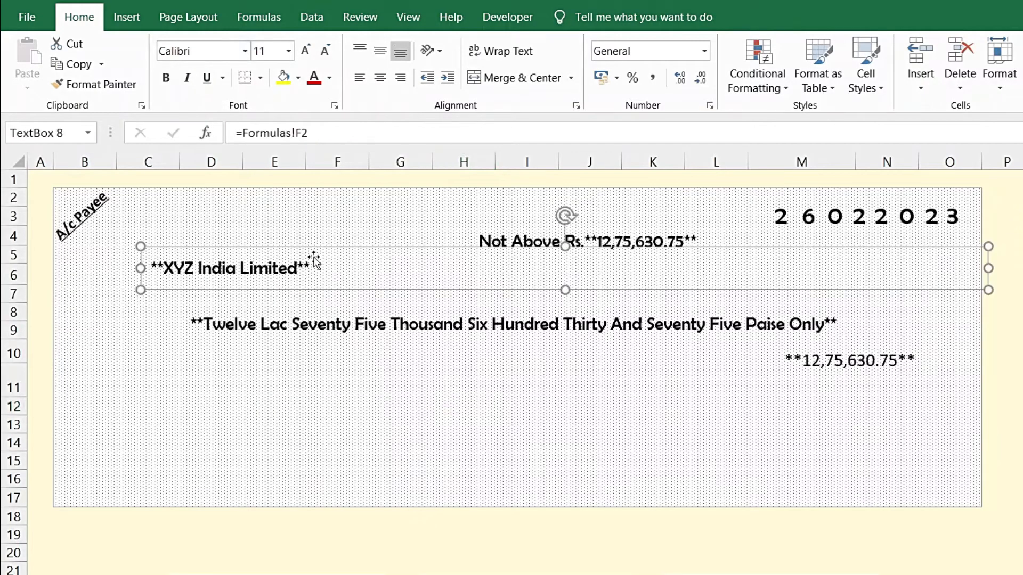
click(297, 74)
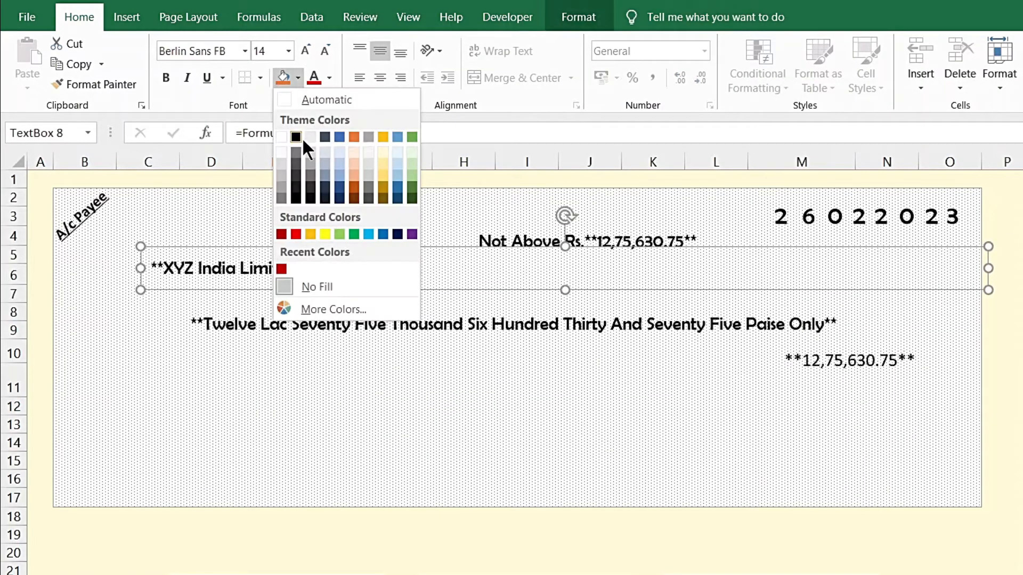
click(334, 76)
click(331, 78)
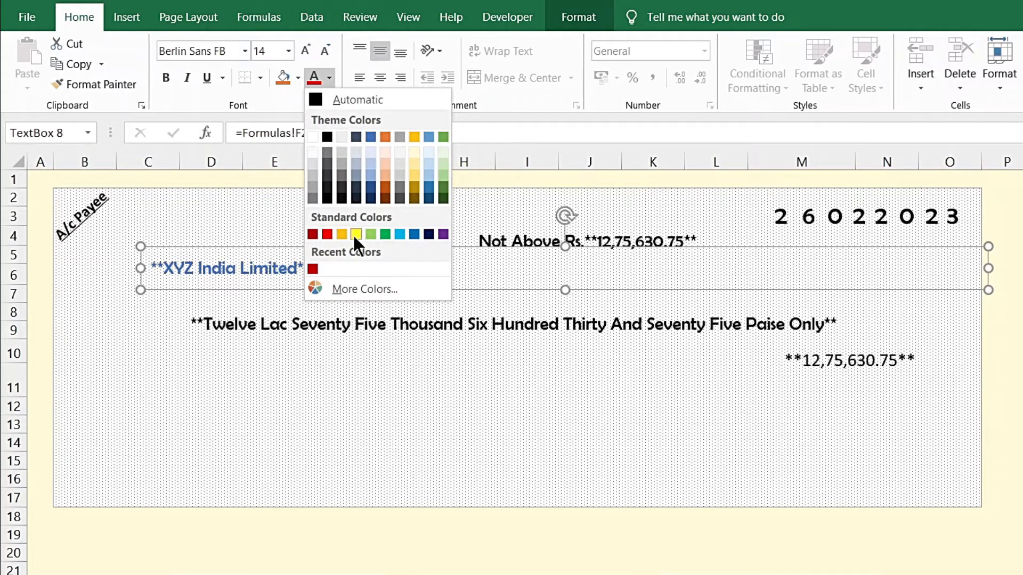
click(331, 235)
click(401, 379)
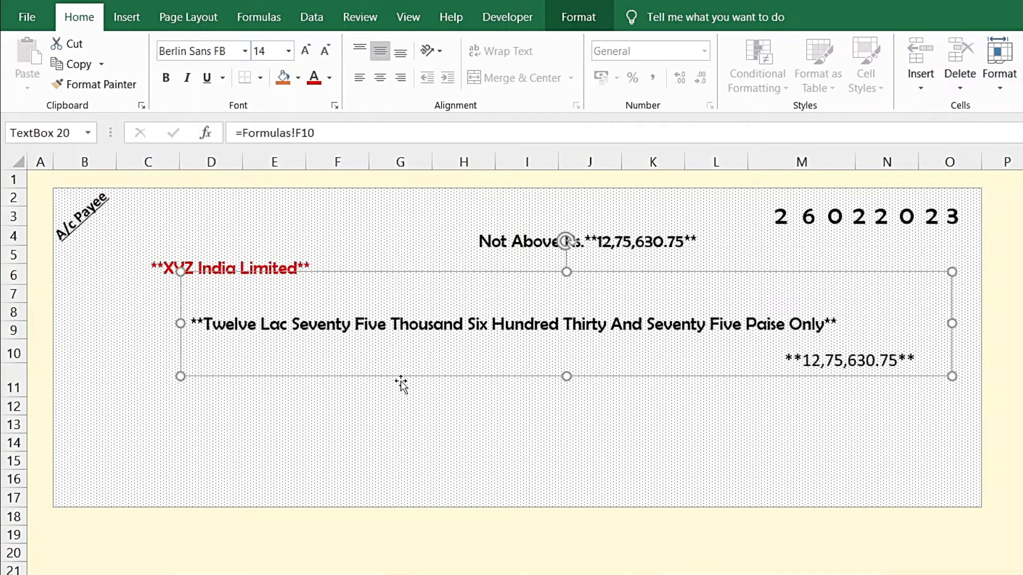
click(455, 423)
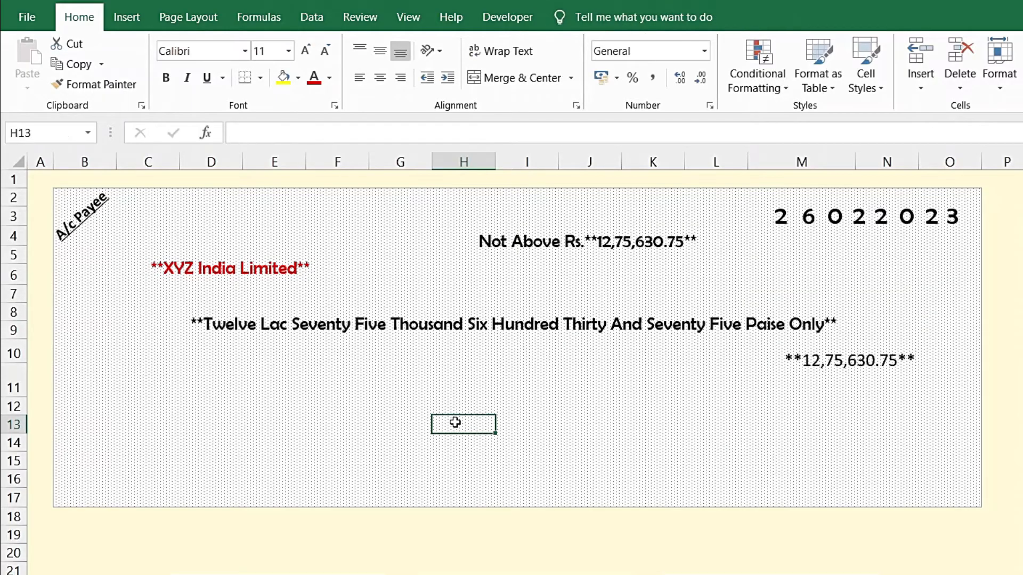
key(ctrl+z)
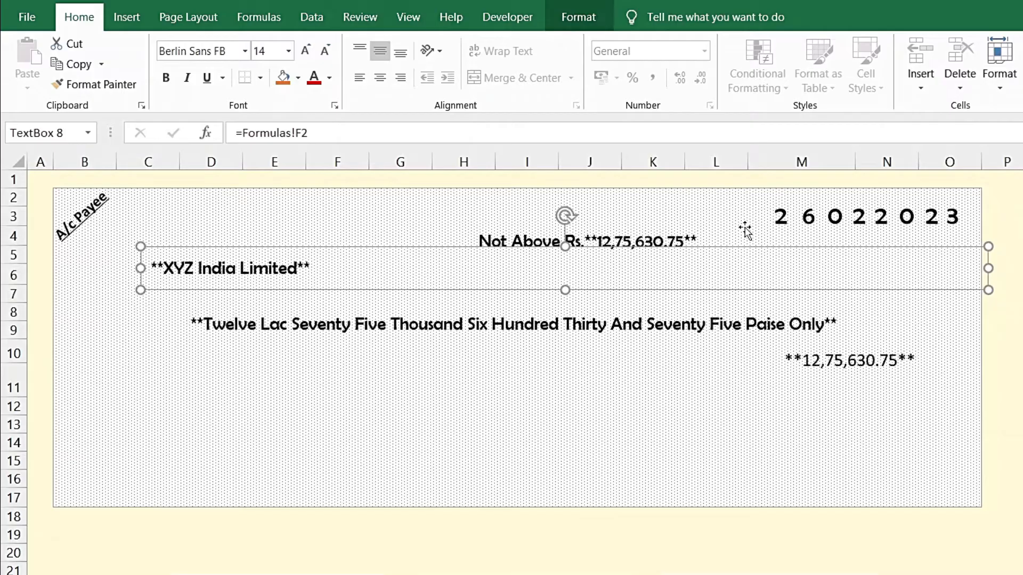
Enlarge the amount in words on the cheque to font size 24.
click(749, 337)
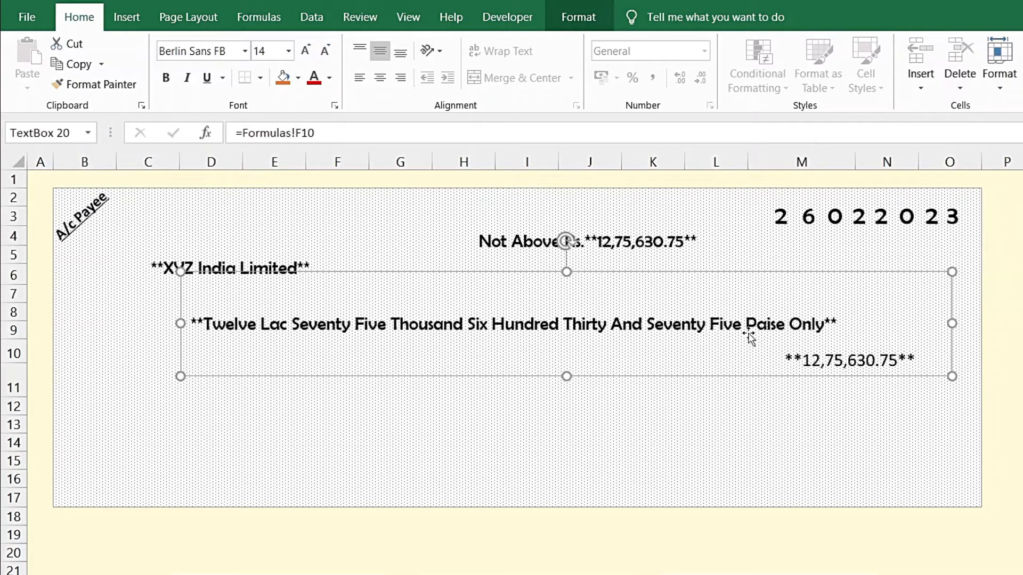
click(302, 55)
click(302, 54)
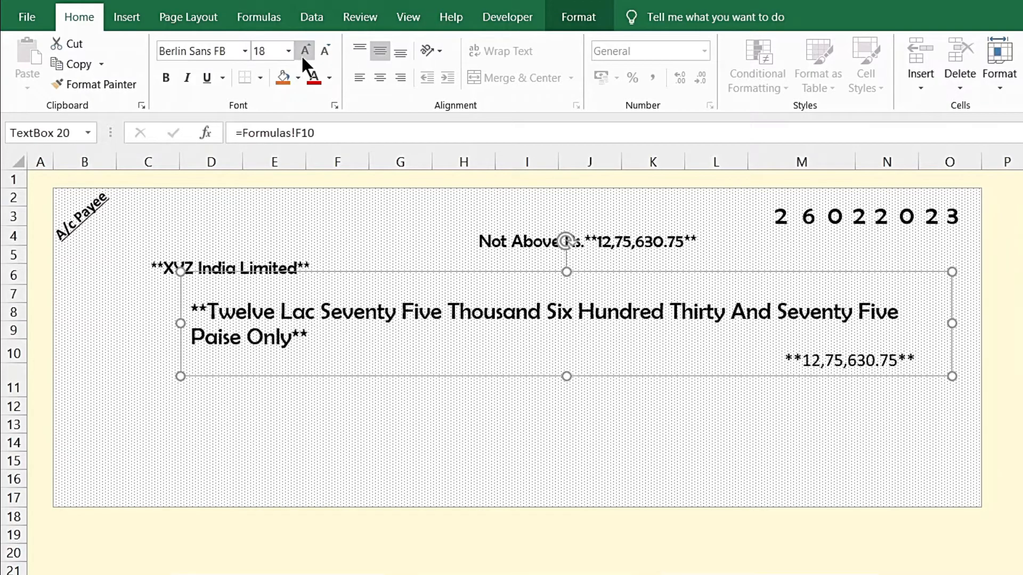
click(302, 55)
click(302, 54)
click(301, 55)
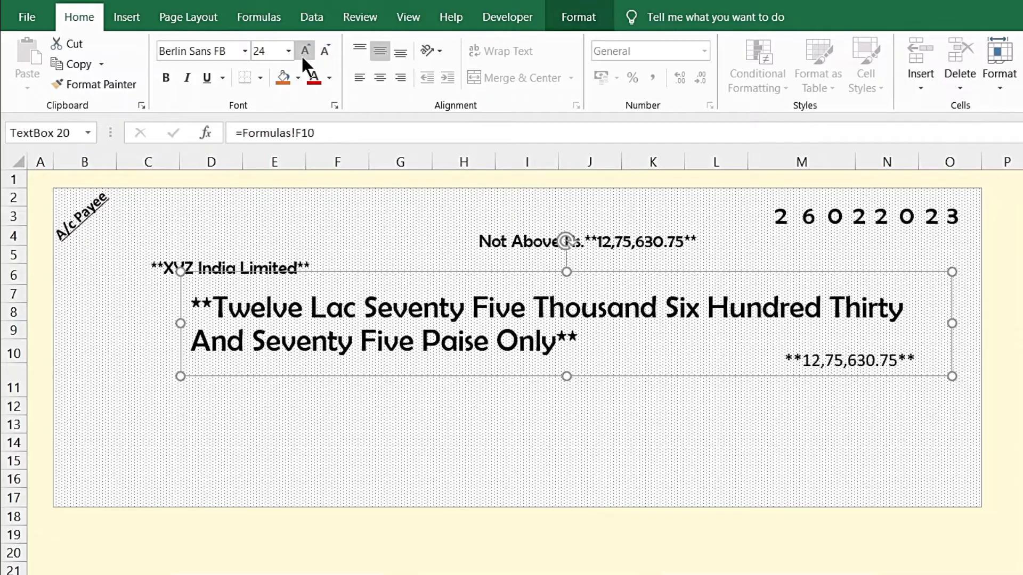
Shrink the amount in words by six font size increments so it fits on one line.
click(319, 56)
click(320, 55)
click(319, 55)
click(320, 55)
click(320, 55)
click(320, 56)
Set the cheque's amount in figures to font size 20 and the Berlin Sans FB font.
click(886, 365)
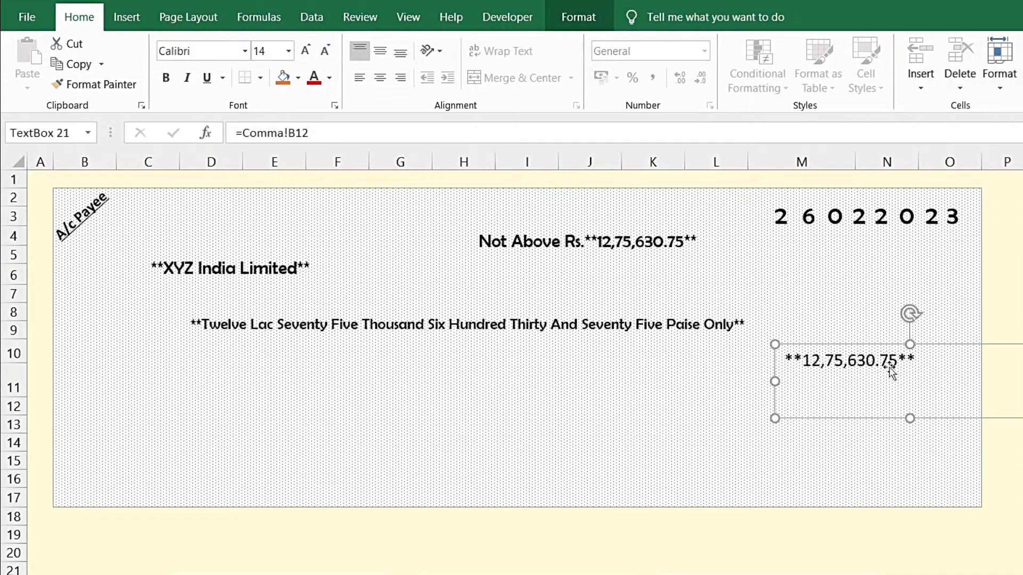
click(304, 53)
click(305, 54)
click(305, 53)
click(244, 50)
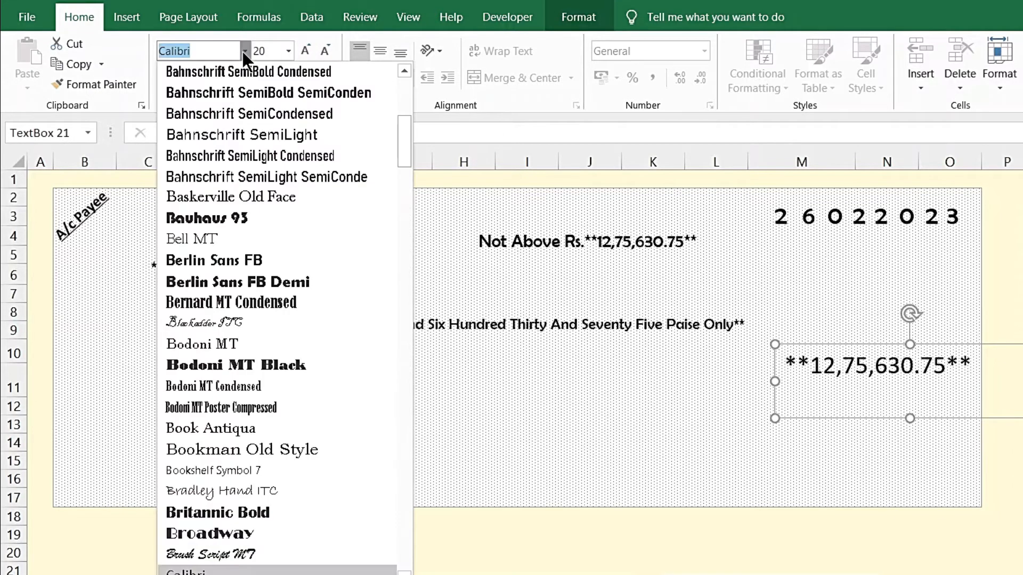
click(260, 255)
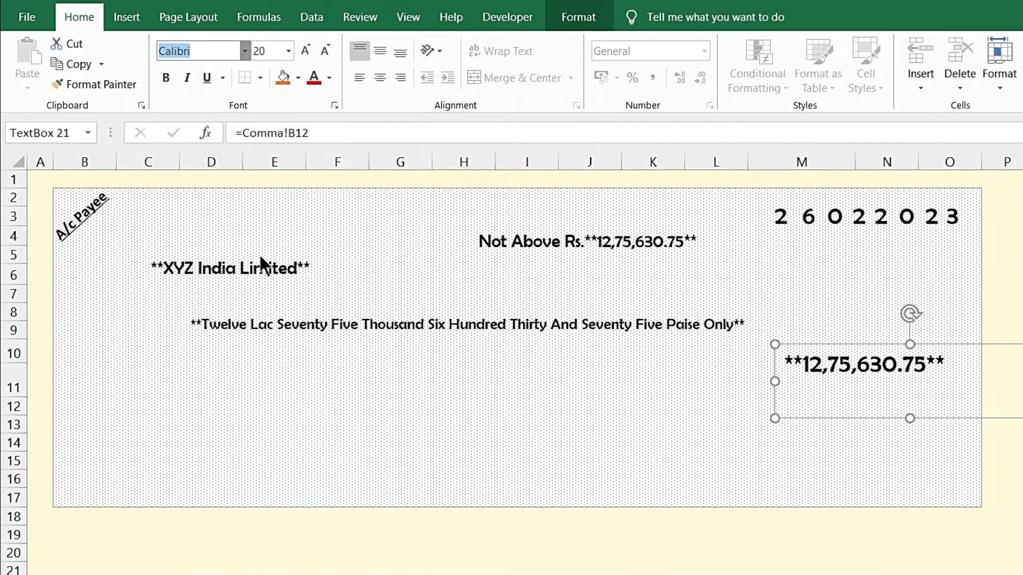
click(638, 459)
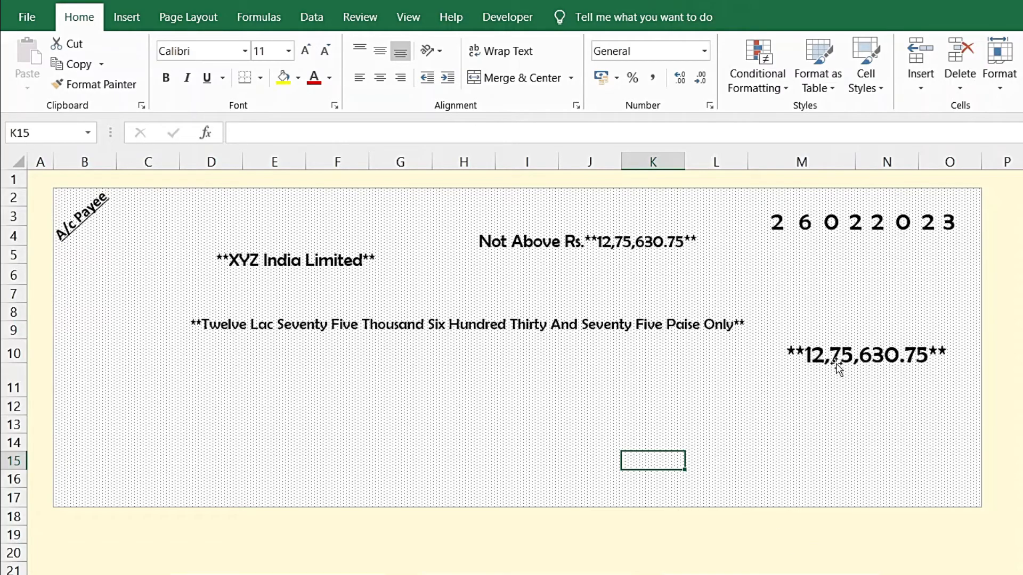
Move the cheque date and the amount in figures slightly lower on the cheque.
mouse_move(860, 230)
mouse_down()
mouse_move(843, 250)
mouse_move(858, 233)
mouse_up()
drag(831, 356, 836, 368)
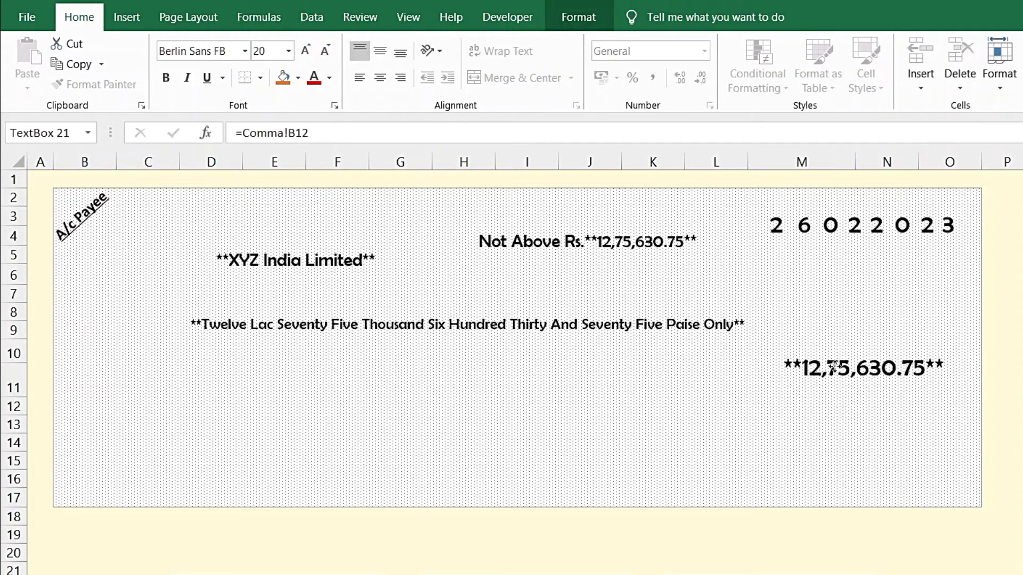
click(954, 306)
click(358, 480)
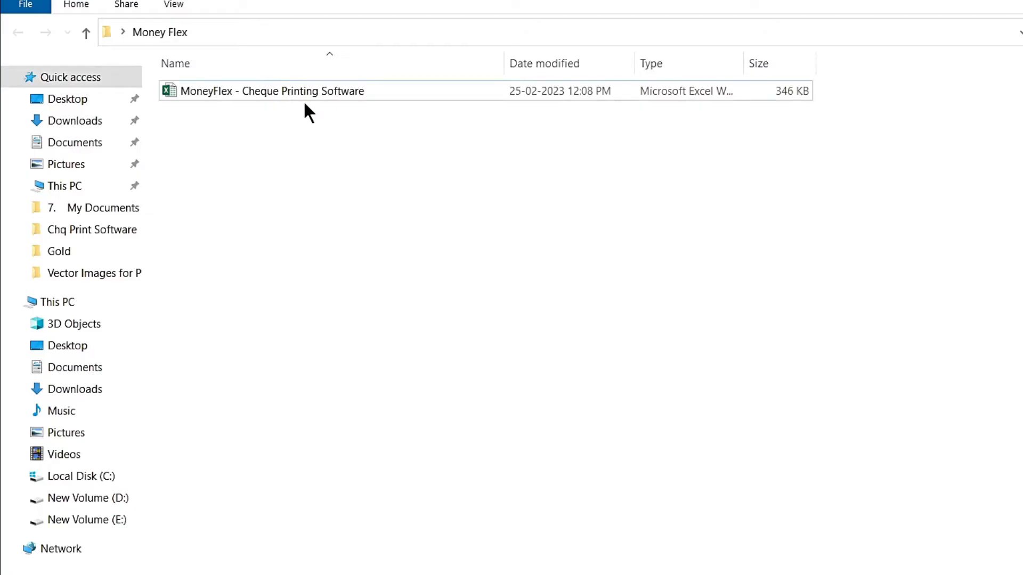
In the Money Flex folder, duplicate the MoneyFlex - Cheque Printing Software file and rename the copy HDFC.
click(304, 95)
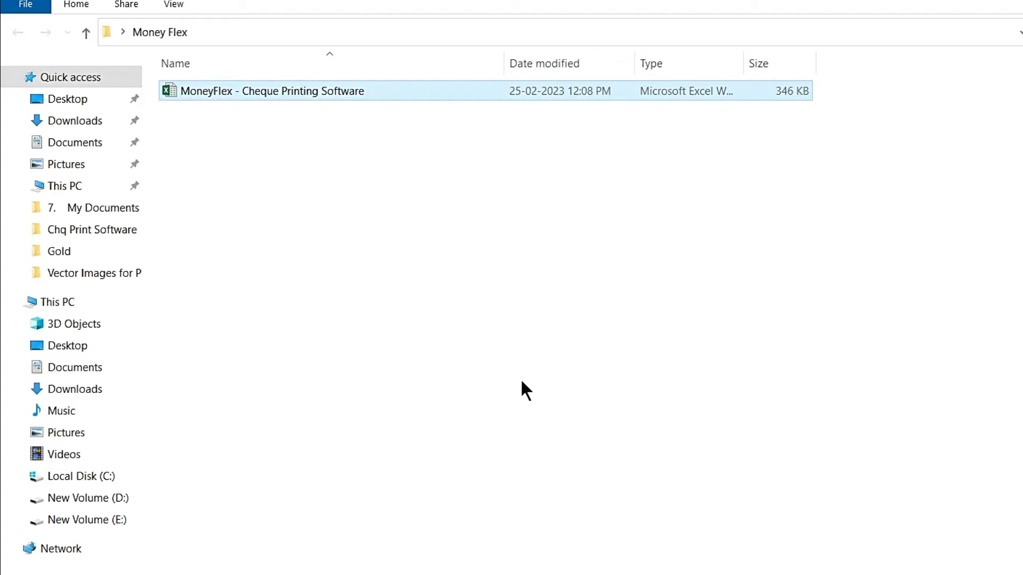
key(ctrl+v)
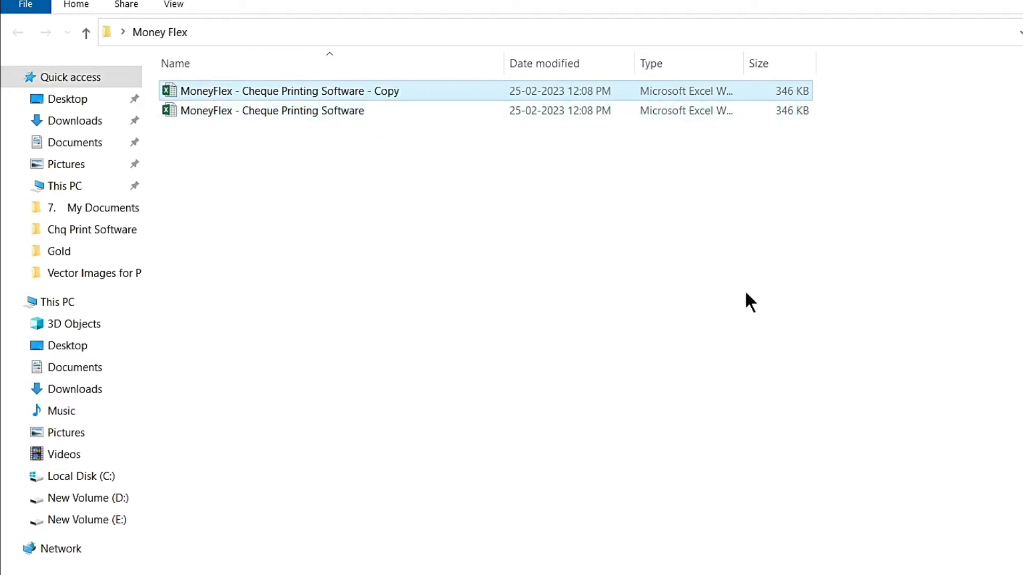
key(F2)
text(HDFC)
key(Return)
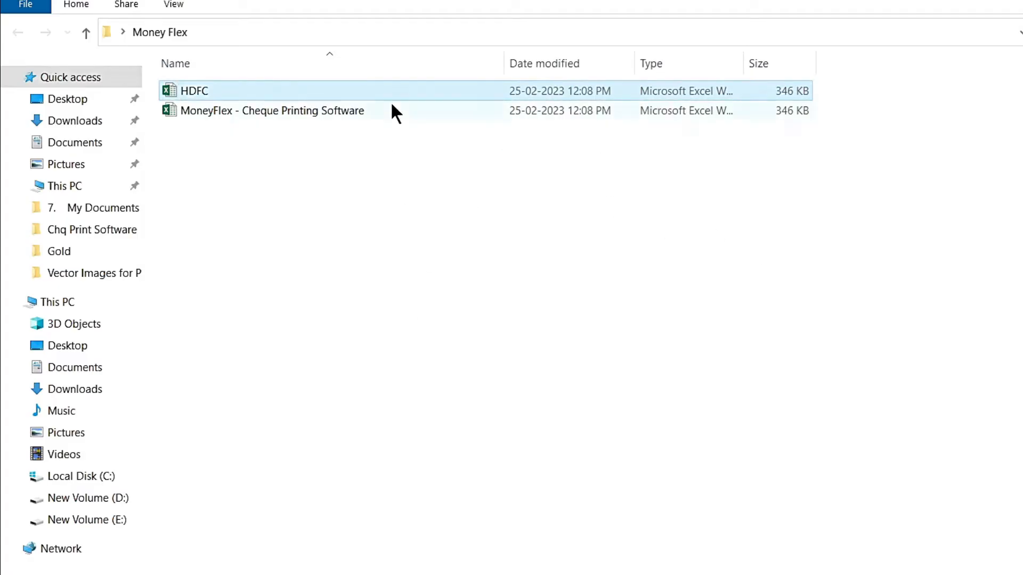
drag(402, 281, 353, 90)
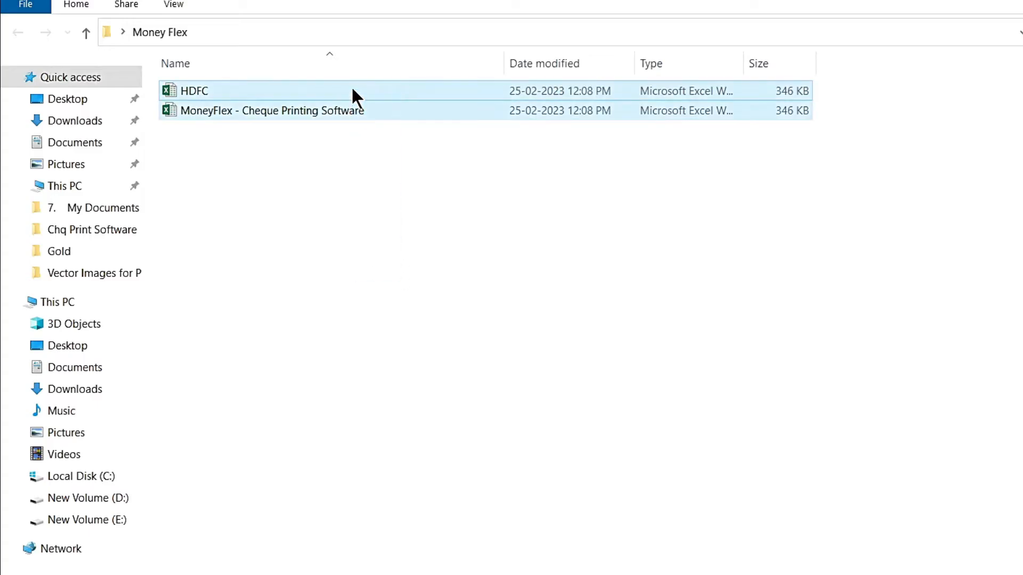
click(355, 206)
Switch to the MoneyFlex workbook in Excel and look through its analytics report and issued list before returning to the cheque sheet.
mouse_move(149, 562)
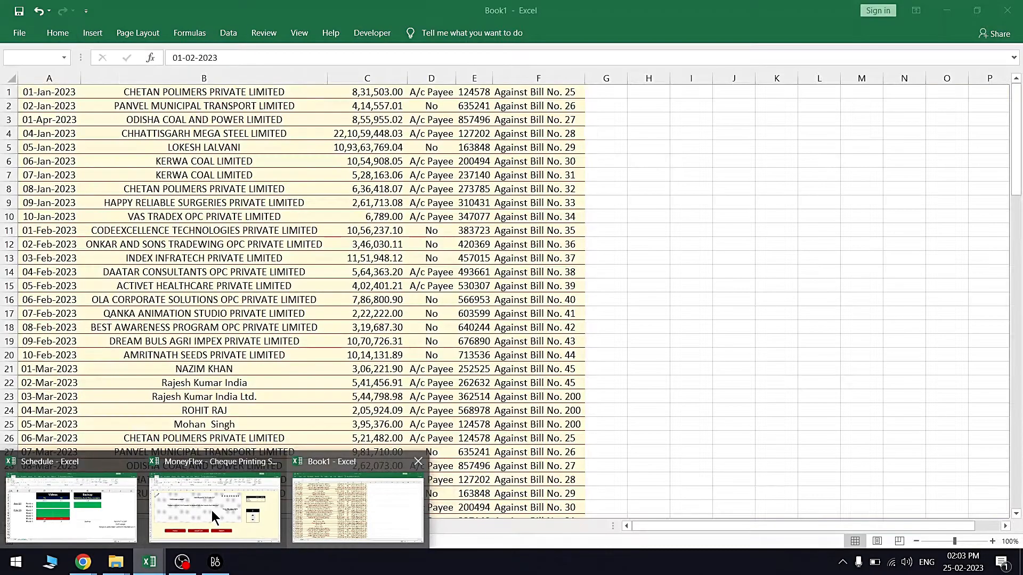
click(212, 510)
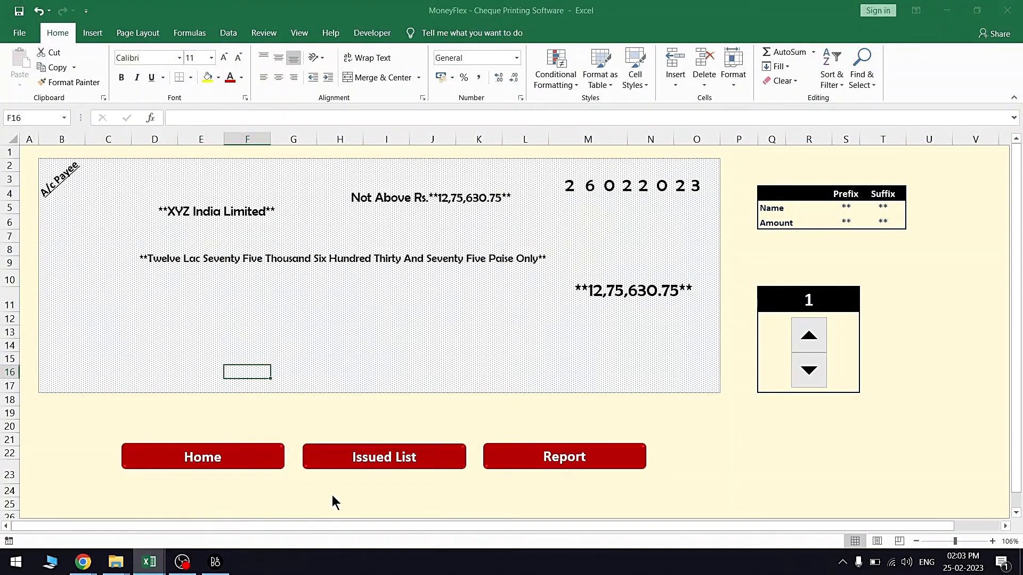
click(563, 463)
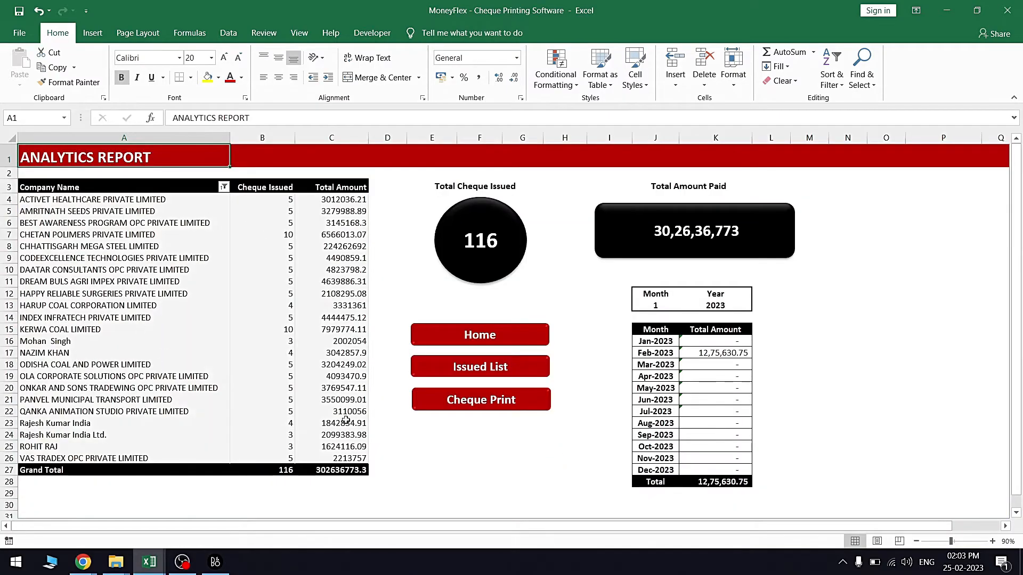
click(523, 372)
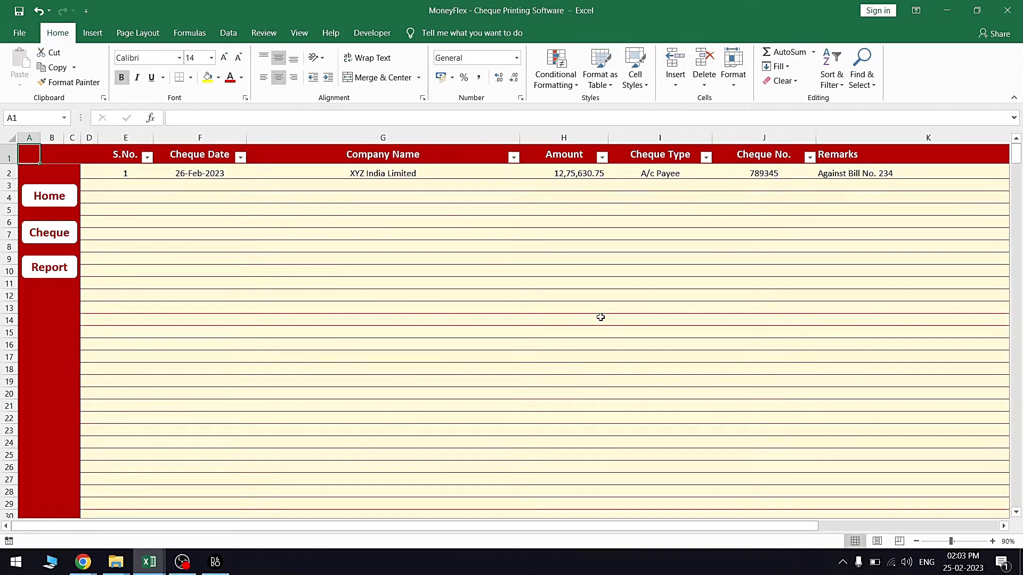
click(49, 233)
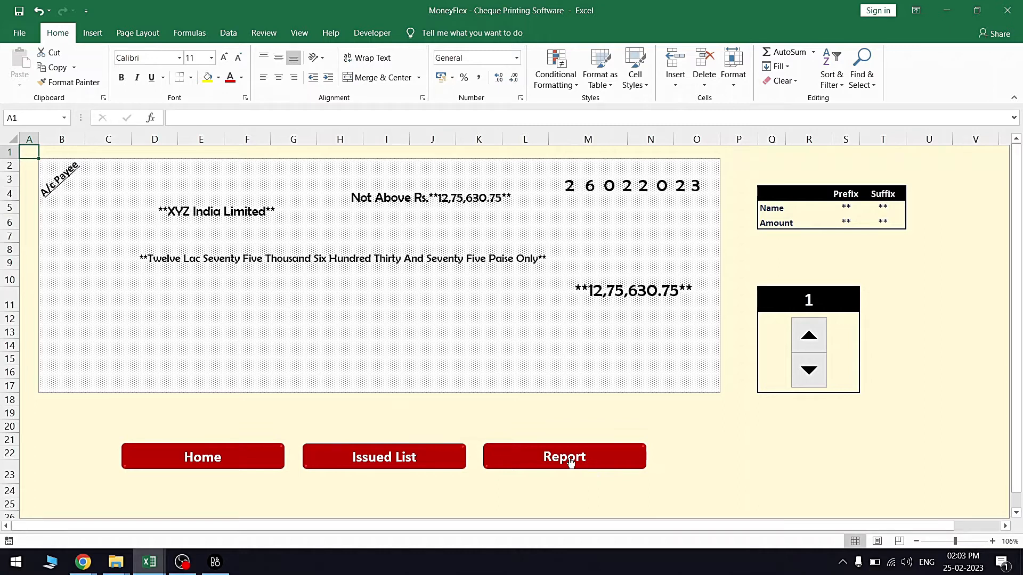
Open the issued list and highlight the empty entry rows in F4:J23.
click(385, 461)
drag(200, 198, 719, 432)
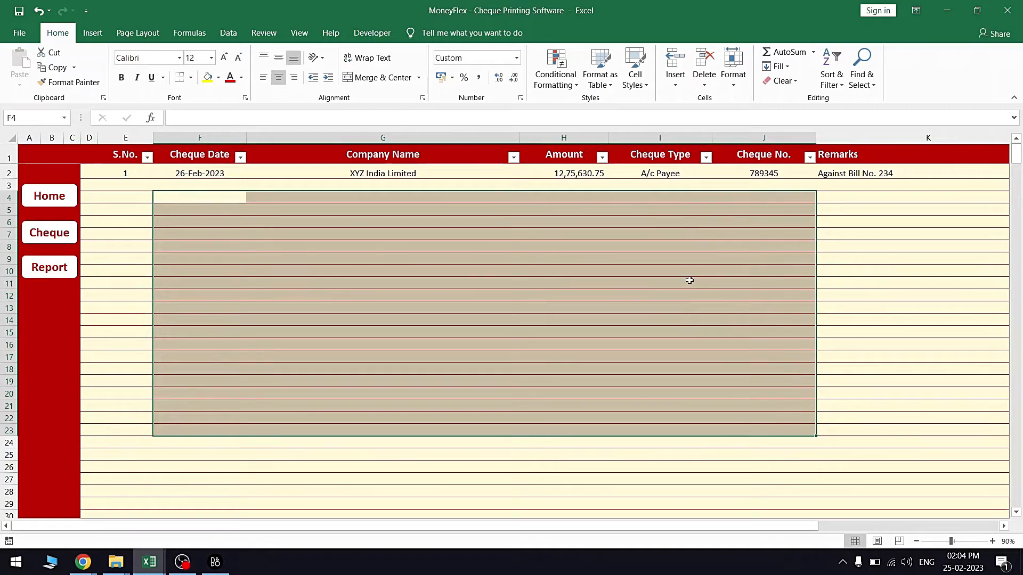
click(594, 298)
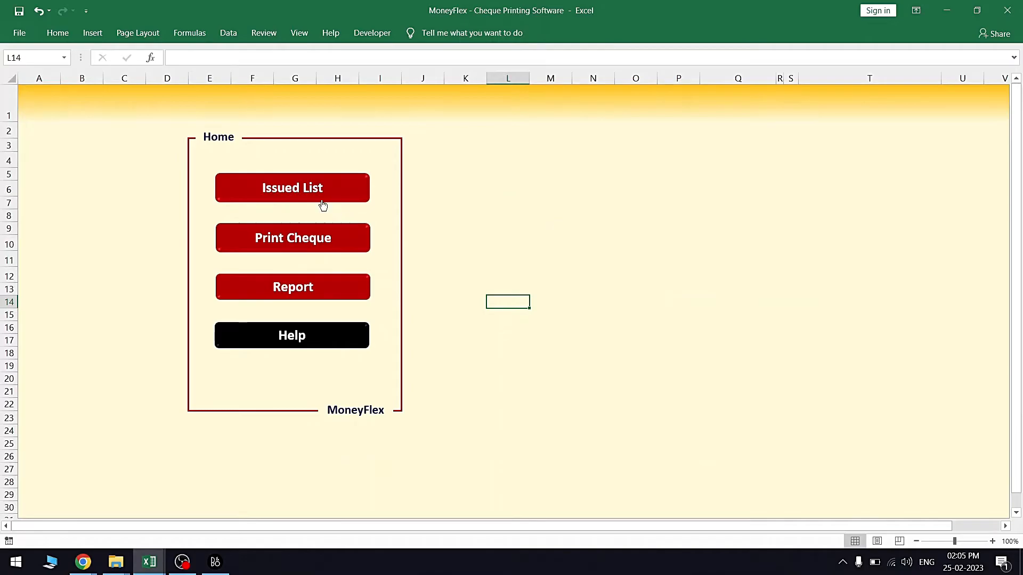
Open the issued list from the home sheet and review its cheque records and cheque dates.
click(300, 193)
drag(211, 113, 842, 406)
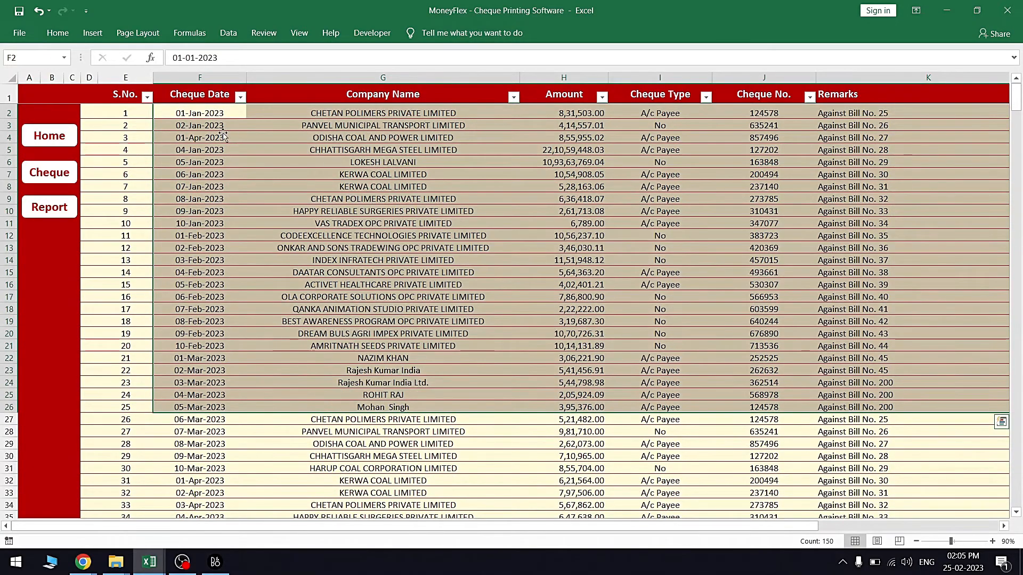
drag(206, 115, 202, 420)
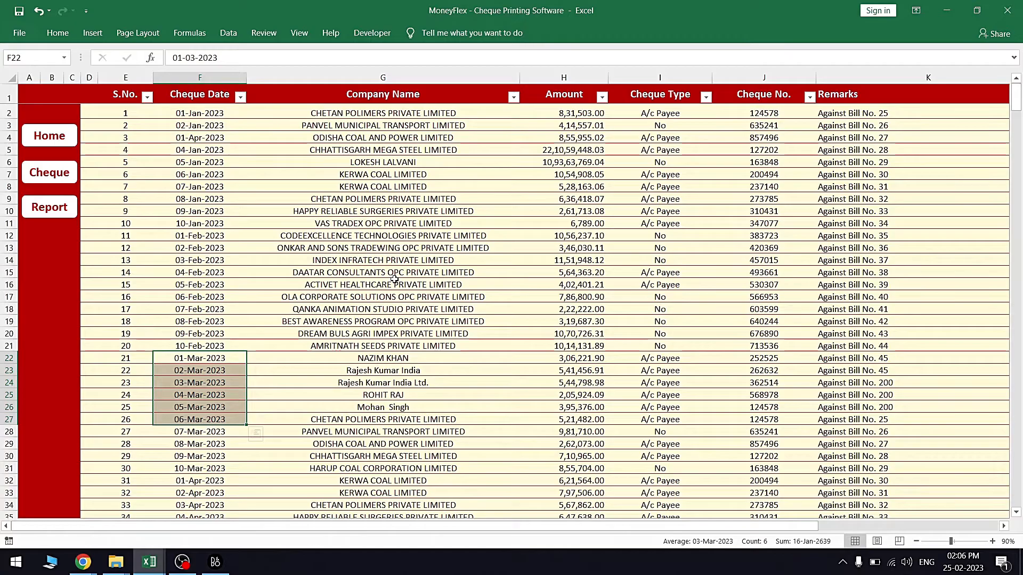
Open the analytics report and examine the number of cheques issued to each company.
click(51, 213)
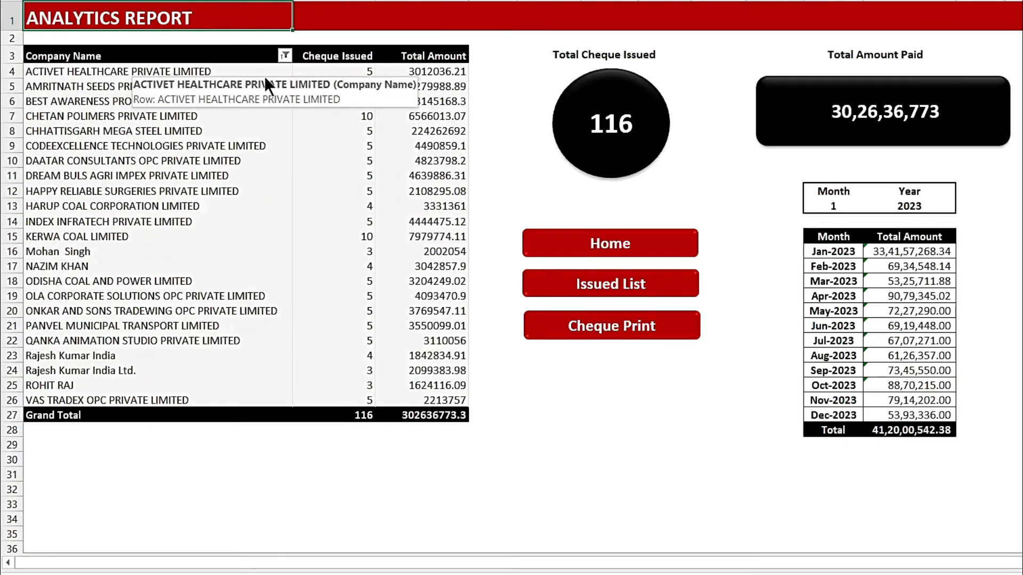
drag(236, 56, 233, 404)
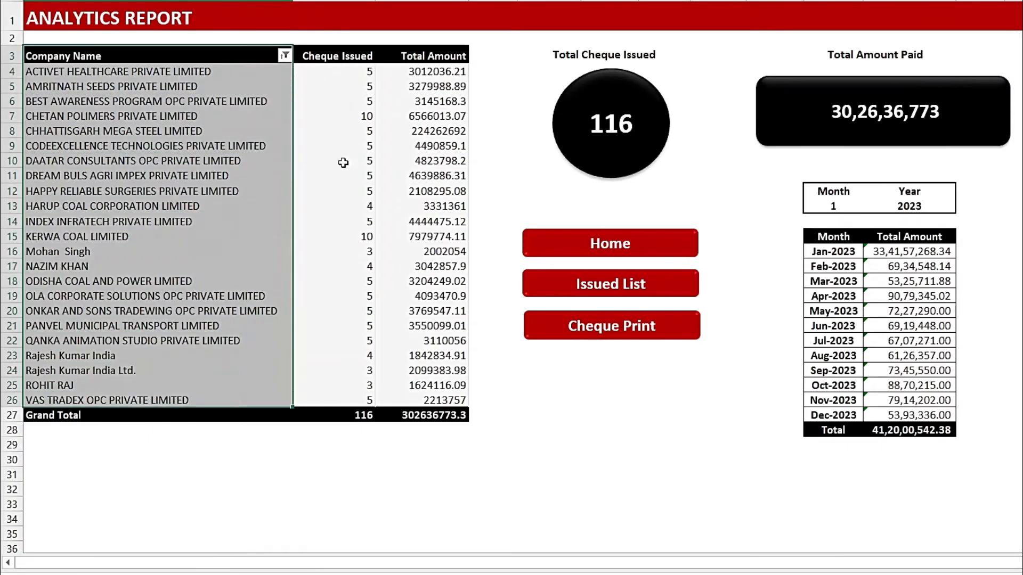
drag(350, 69, 364, 199)
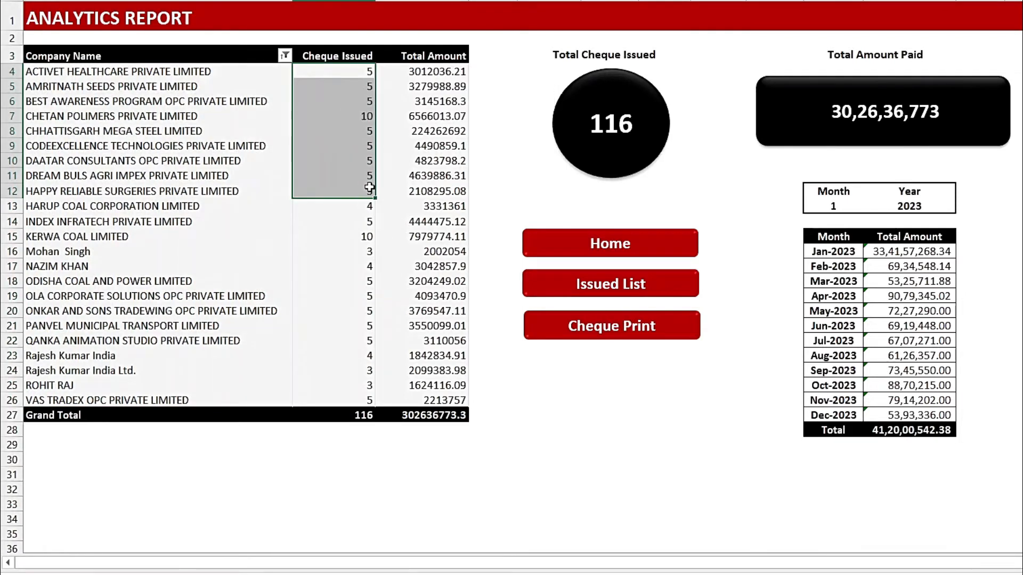
click(349, 237)
click(156, 237)
click(309, 235)
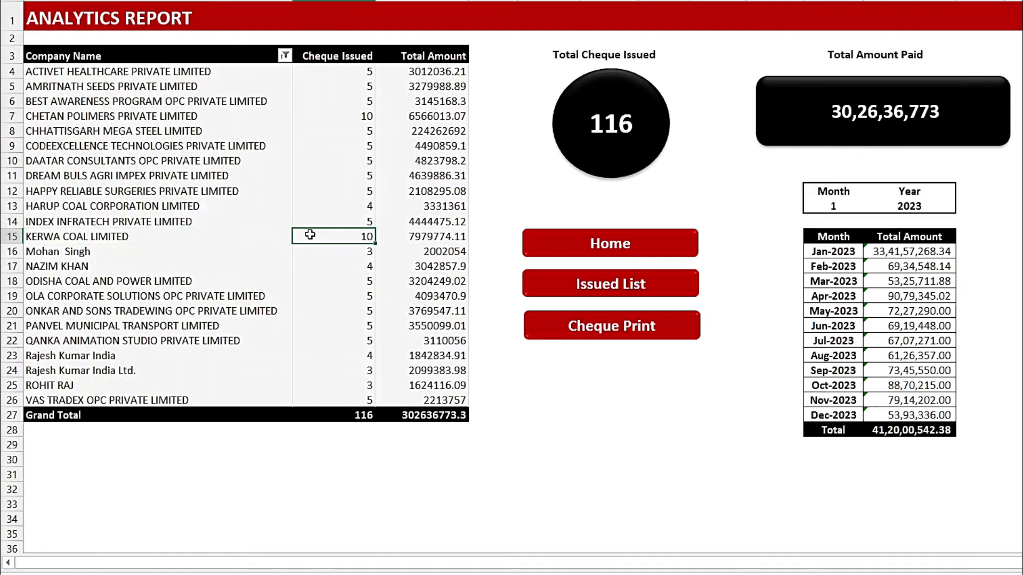
drag(241, 295, 341, 294)
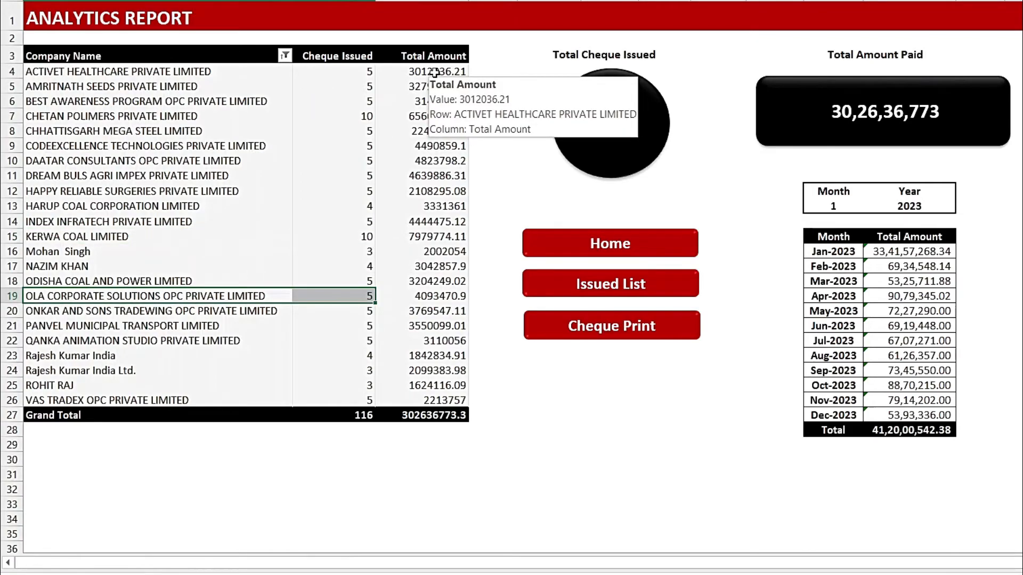
Examine the total amount paid per company and the month-wise totals in the analytics report.
click(435, 72)
click(327, 114)
click(434, 116)
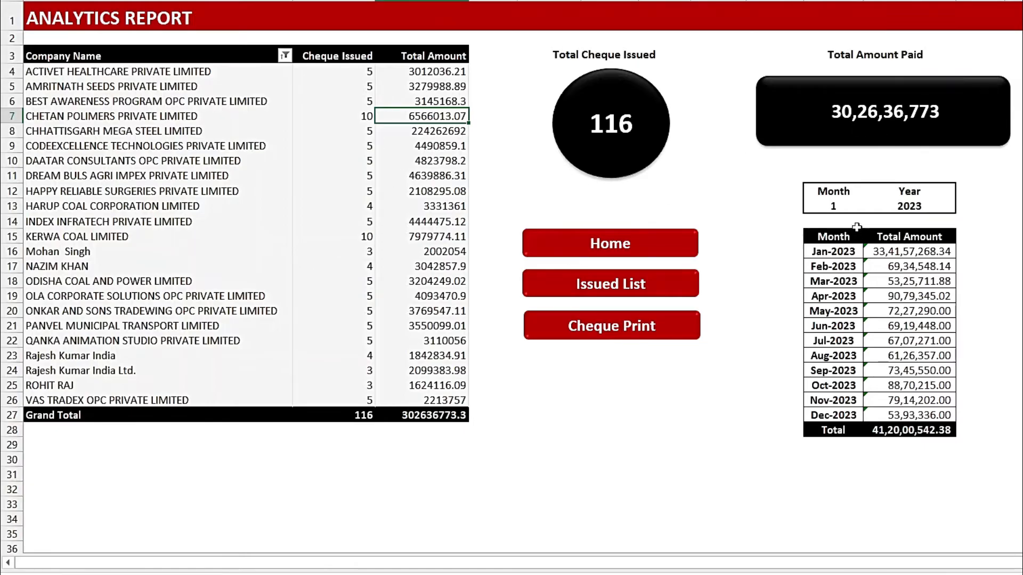
drag(830, 192, 932, 431)
click(981, 298)
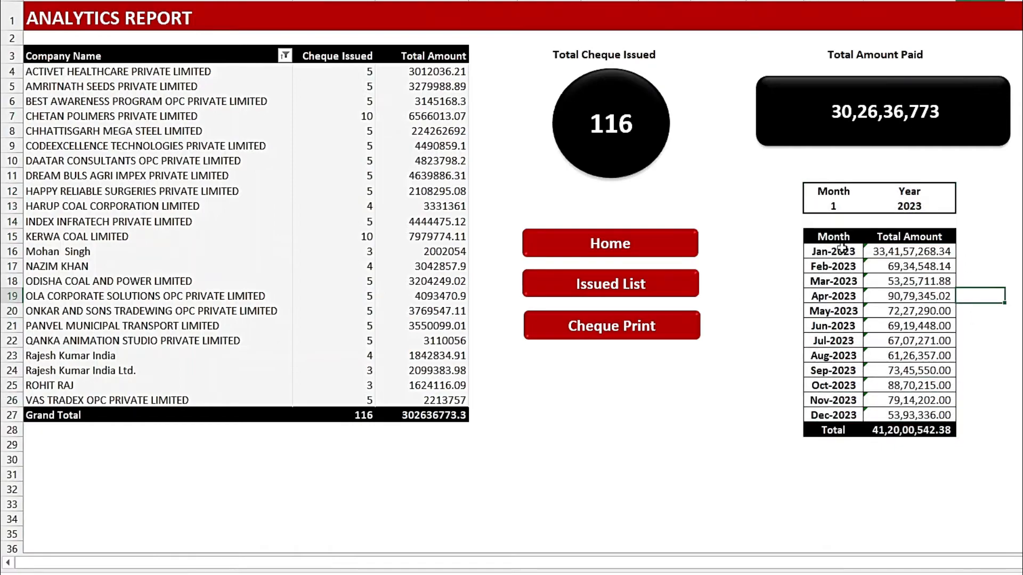
Select the month-wise totals table, set its starting month to 3 and select the first month listed.
drag(837, 235, 930, 431)
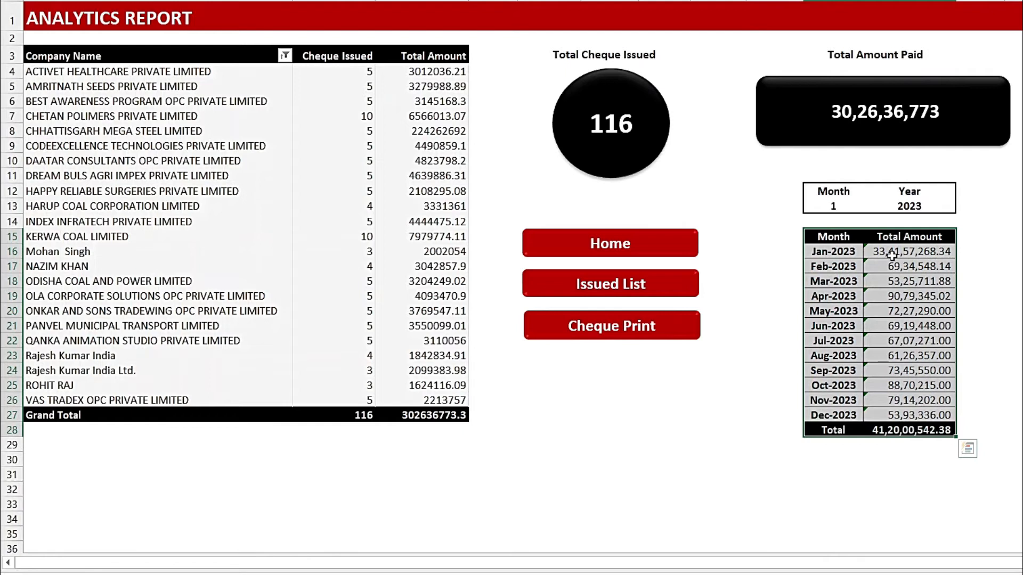
click(842, 206)
click(871, 207)
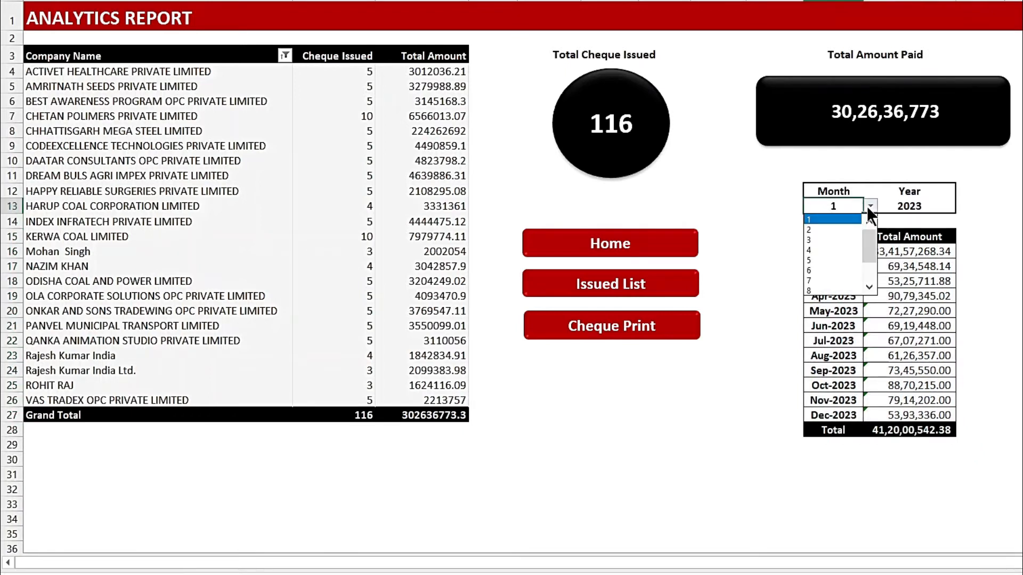
key(Escape)
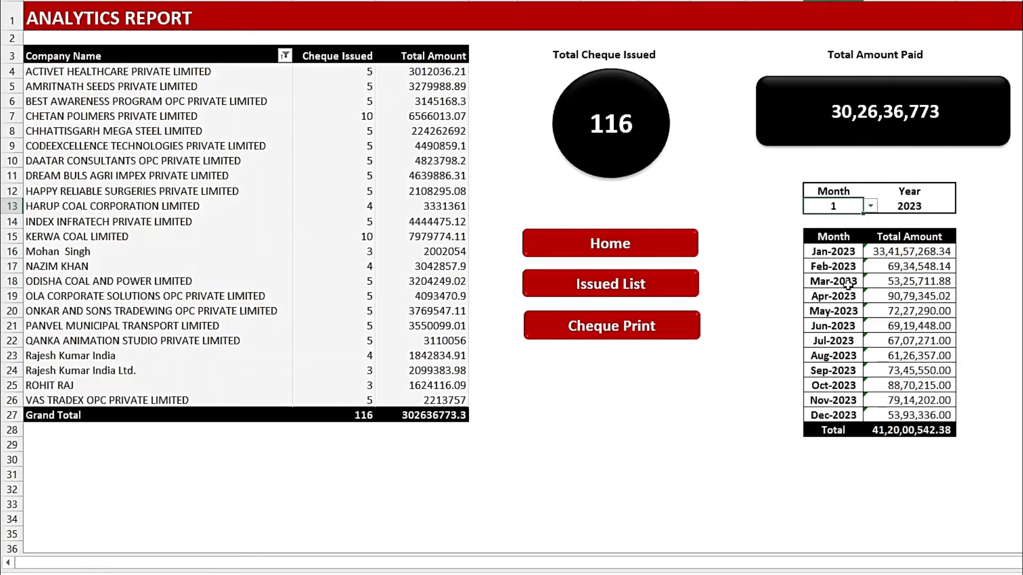
click(871, 206)
click(826, 240)
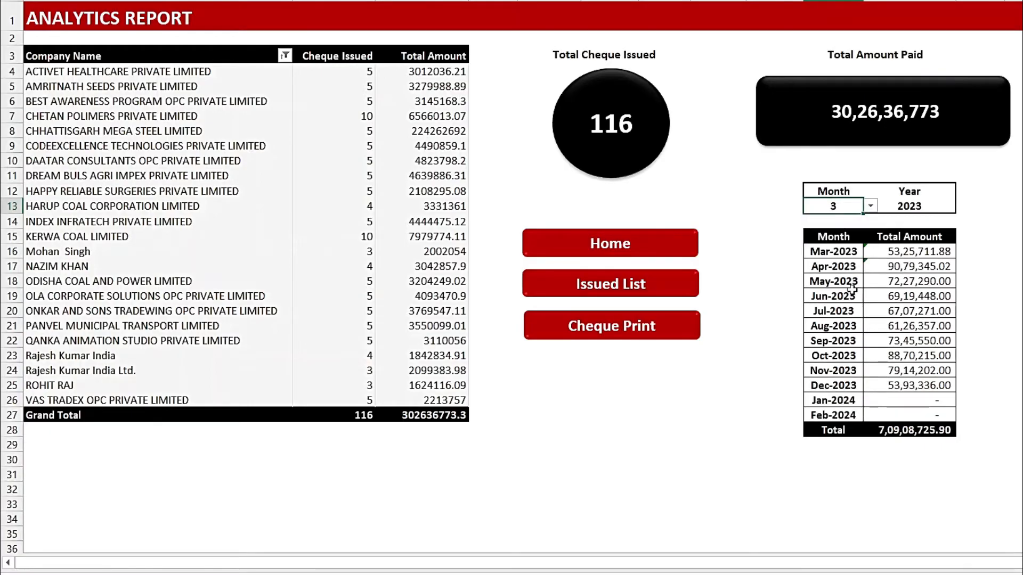
click(841, 252)
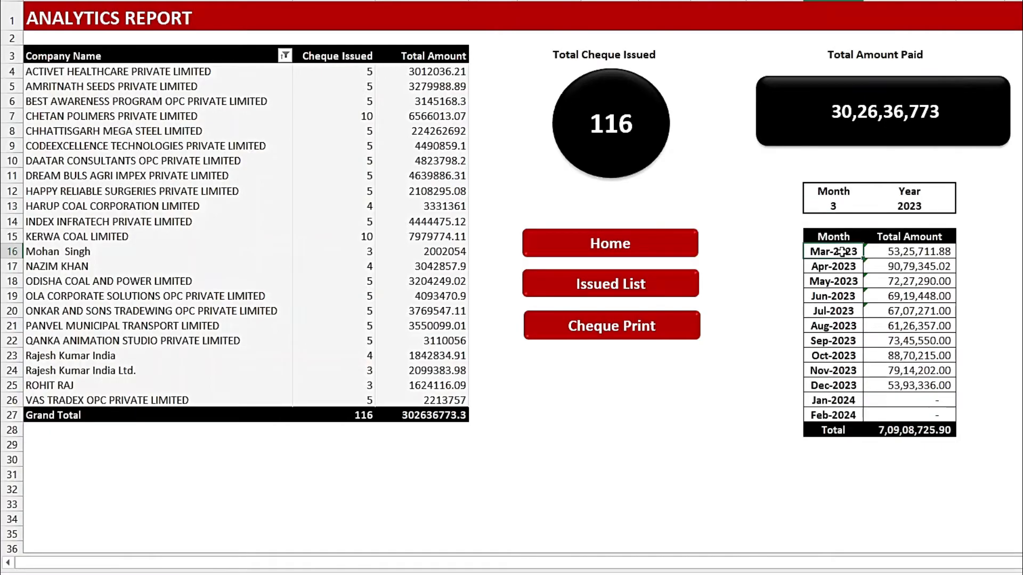
Set the month-wise report's year to 2022 and highlight the Jan-2023 and Feb-2023 amounts.
click(904, 207)
click(961, 206)
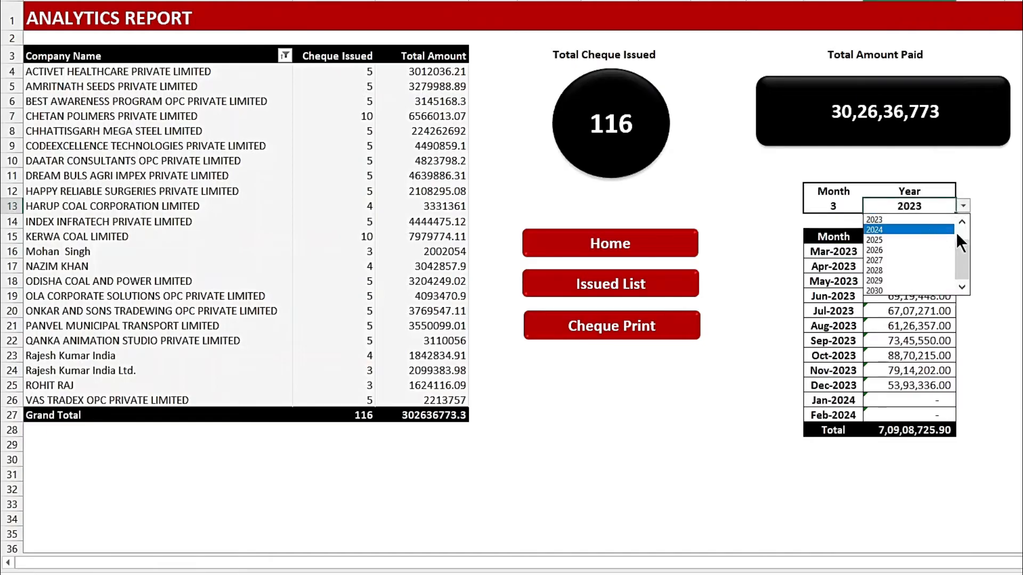
click(962, 223)
click(932, 220)
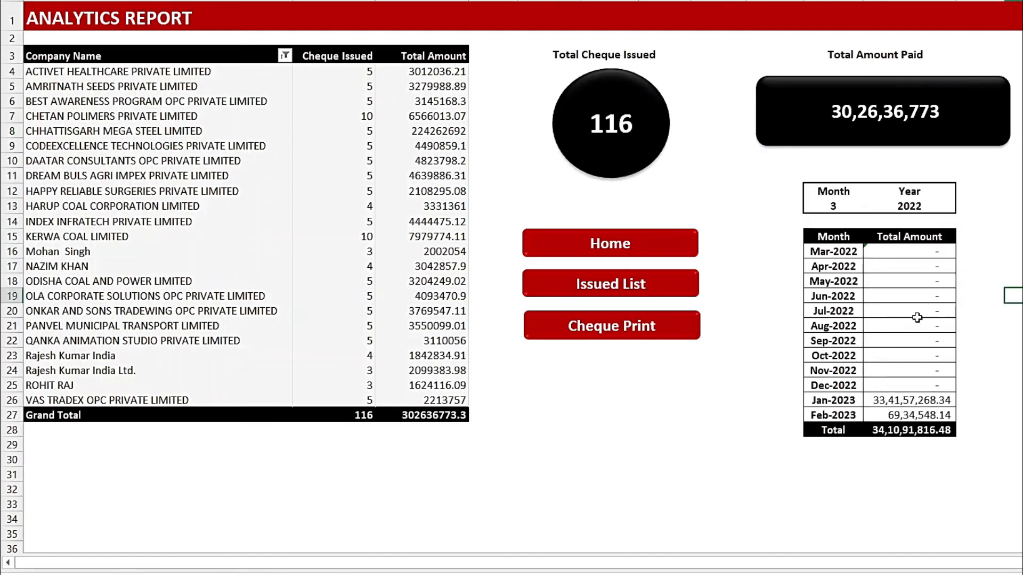
drag(829, 397, 913, 414)
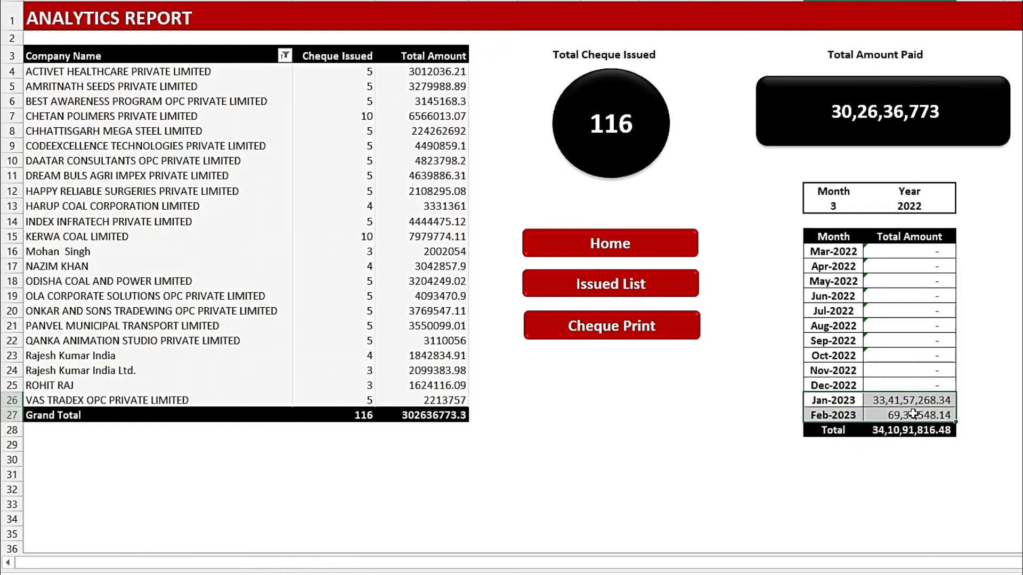
Set the month-wise report's starting month to 1 and its year to 2023.
click(861, 201)
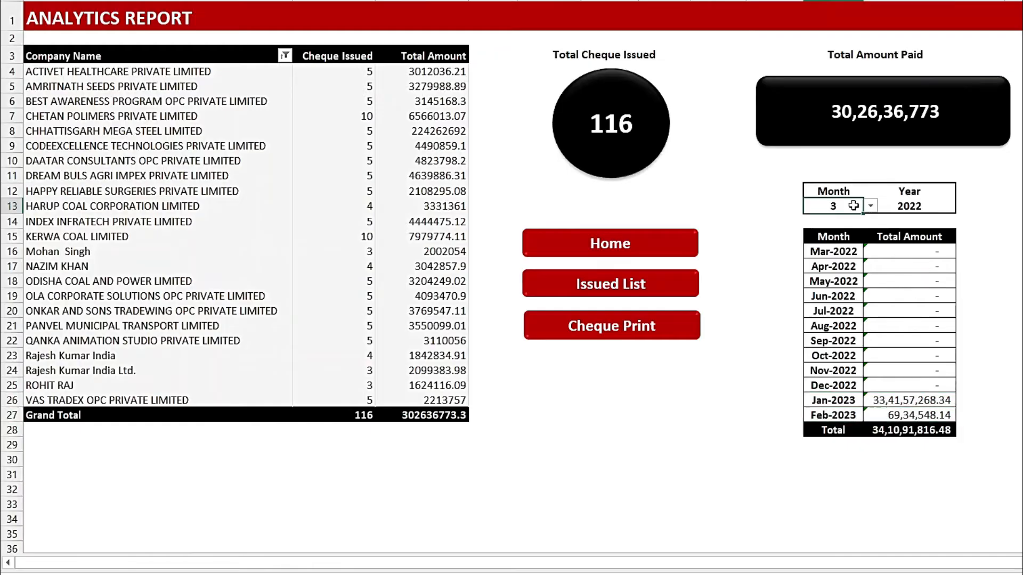
click(870, 206)
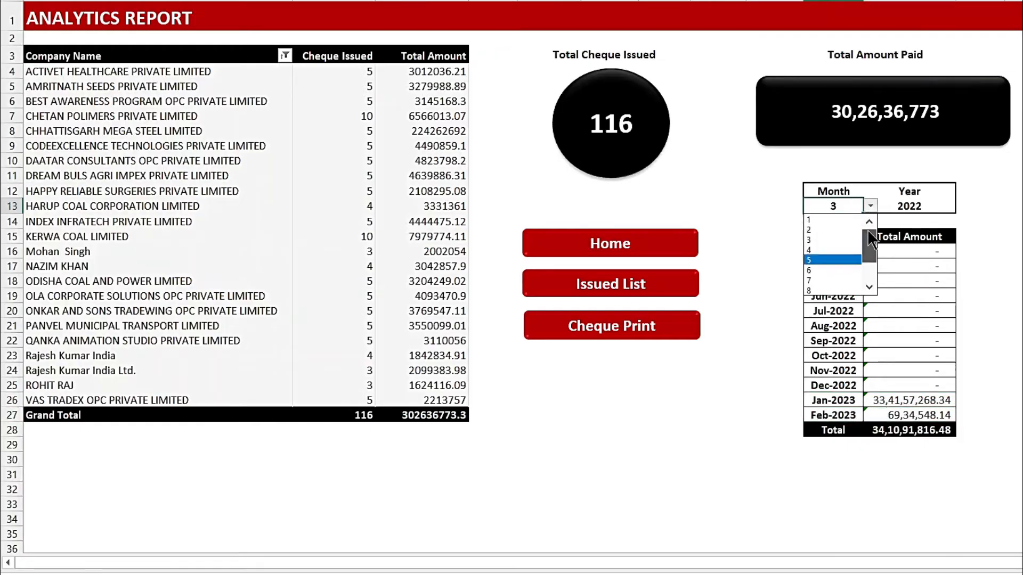
click(836, 220)
click(964, 206)
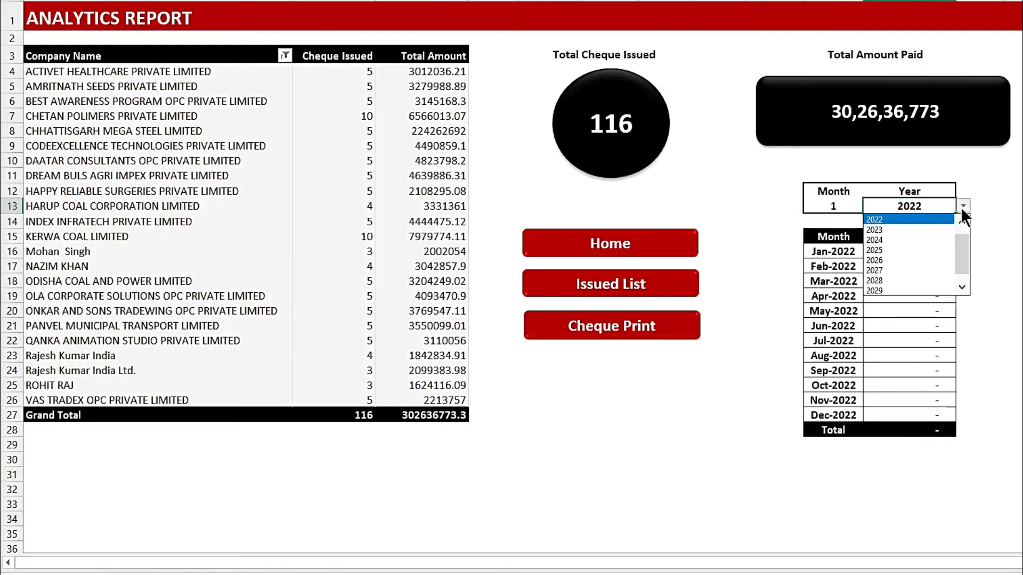
key(Escape)
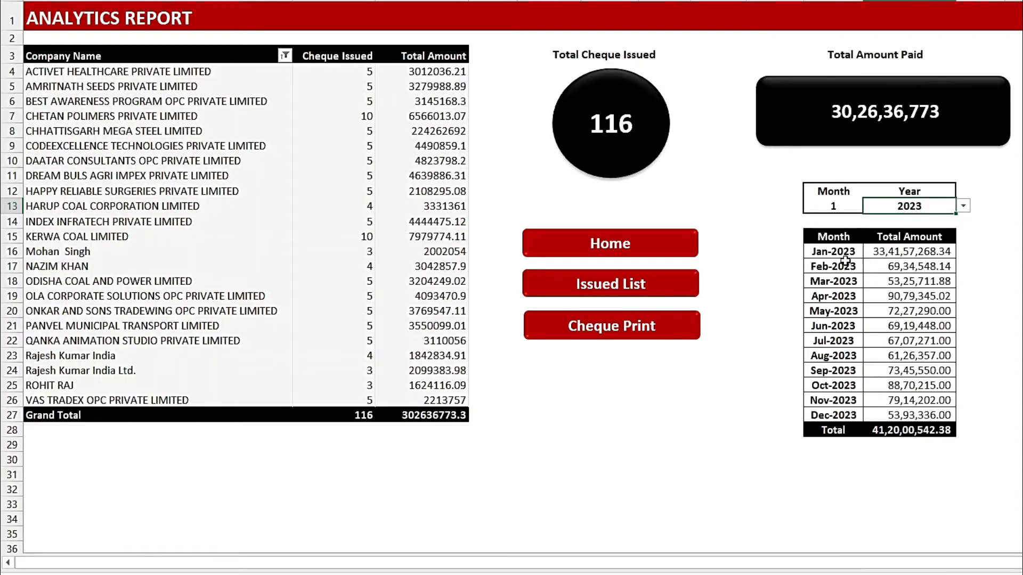
Set the month-wise report's starting month to 6 and select the table's total amount.
drag(838, 254, 883, 409)
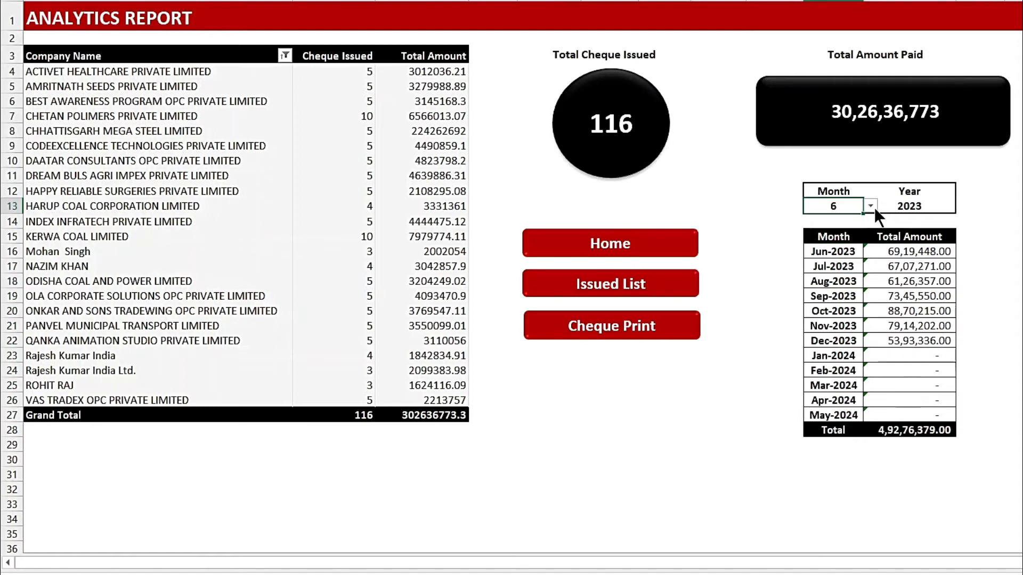
drag(841, 254, 901, 422)
click(900, 425)
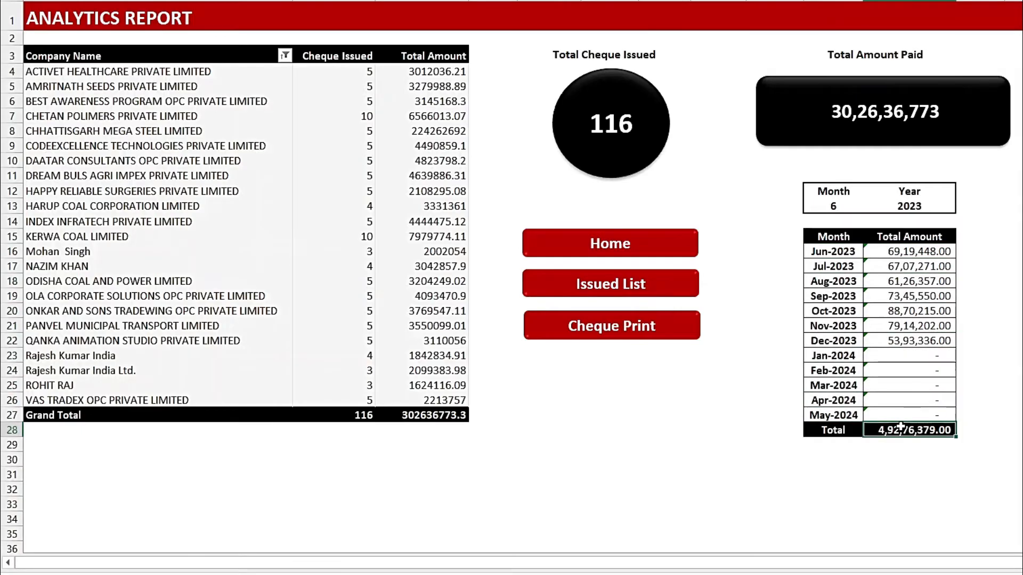
Open the cheque print sheet and step back to cheque record 29, checking the A/c Payee mark on each cheque.
click(623, 329)
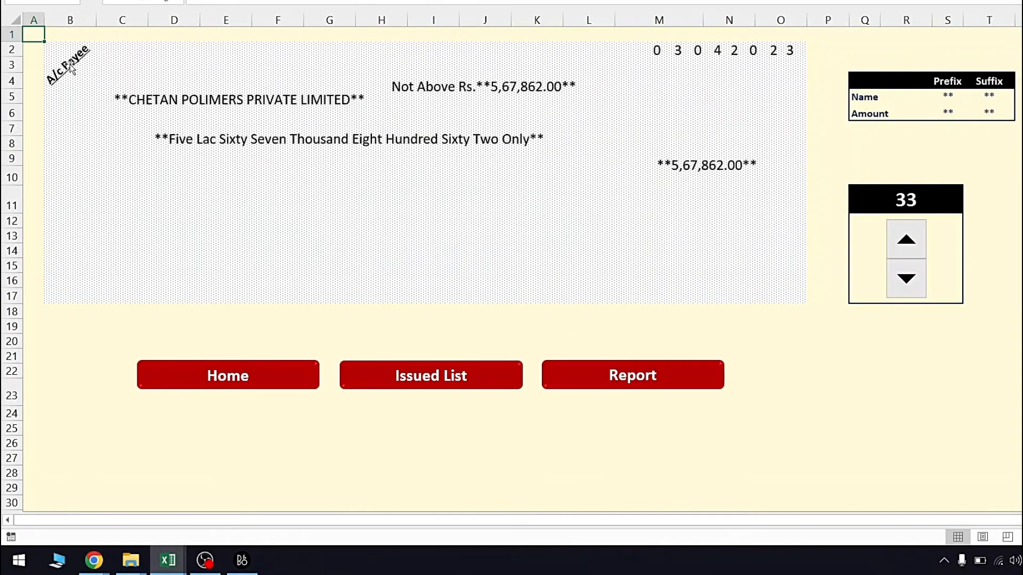
click(71, 67)
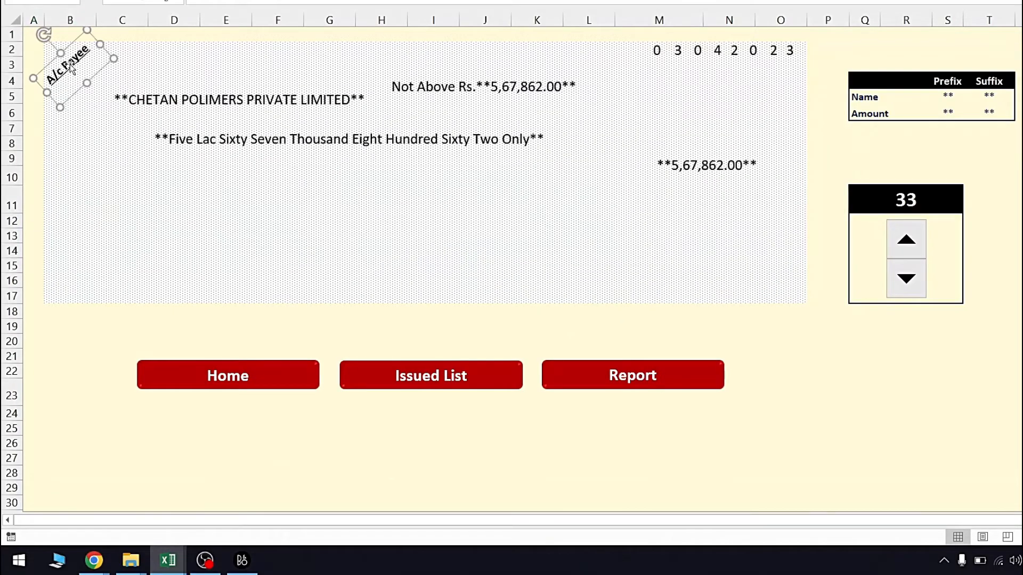
click(900, 200)
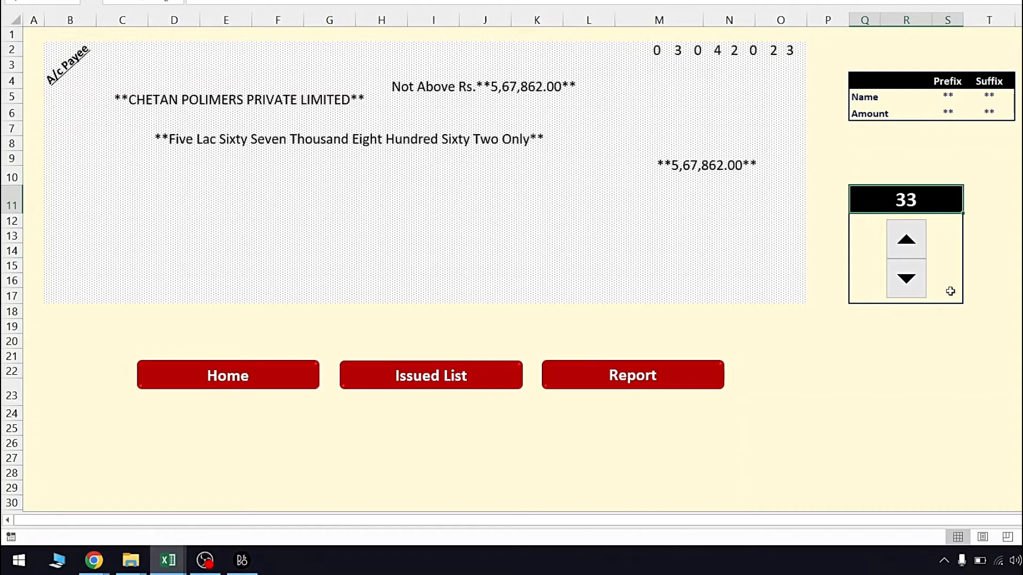
click(903, 278)
click(898, 287)
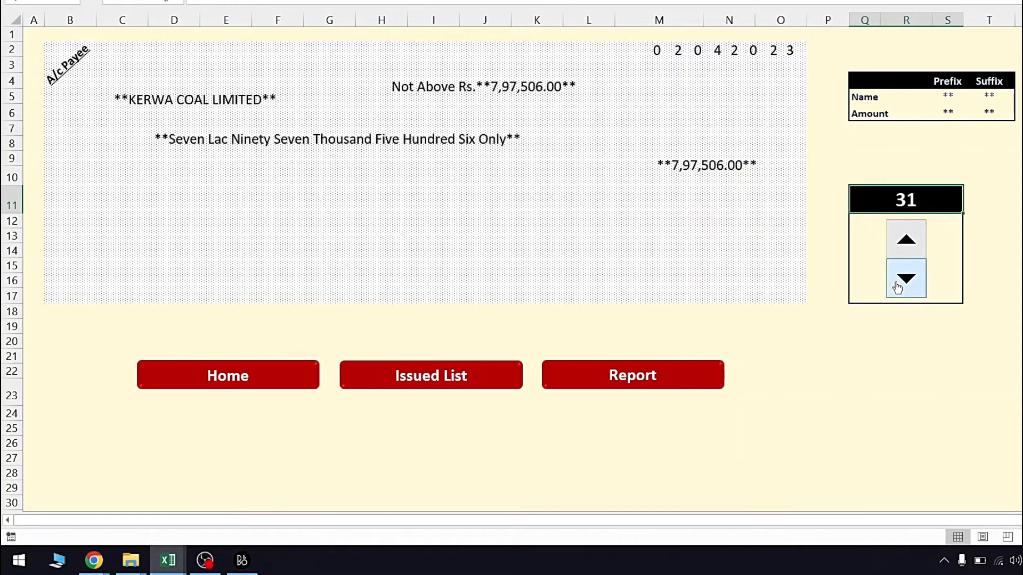
click(899, 287)
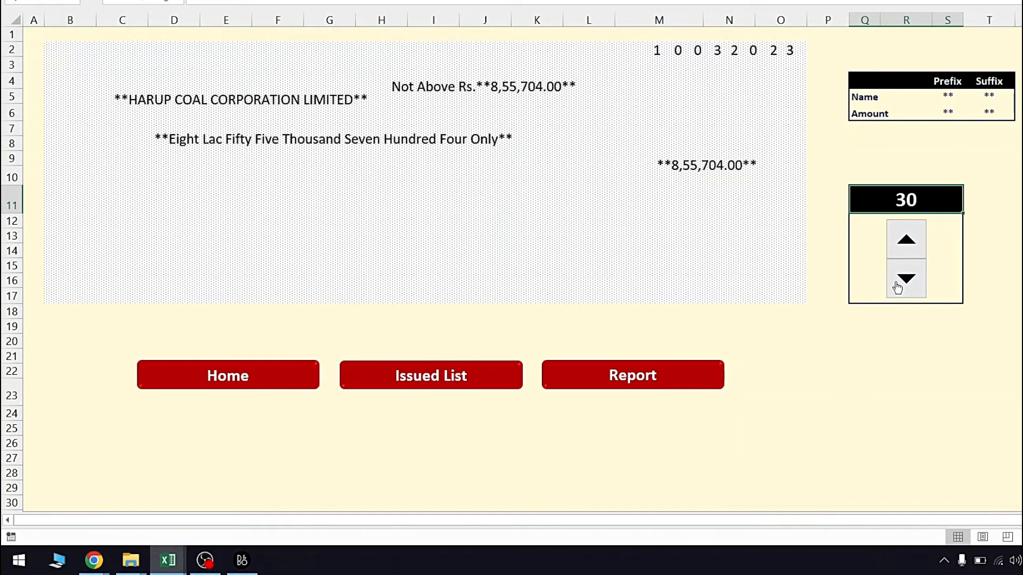
click(895, 267)
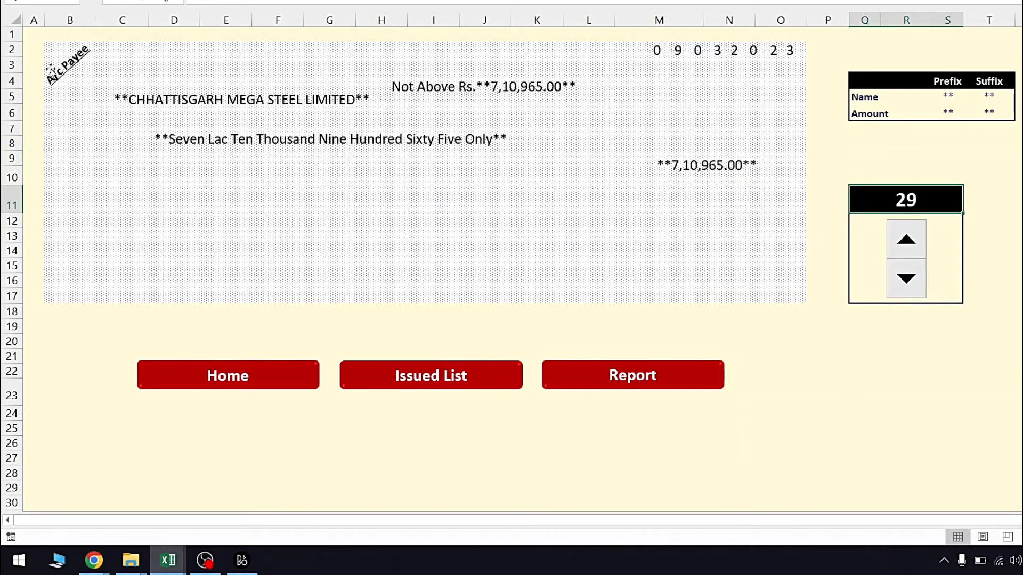
Highlight record 3 for ODISHA COAL AND POWER LIMITED in the issued list and load record 3 on the cheque sheet.
click(432, 381)
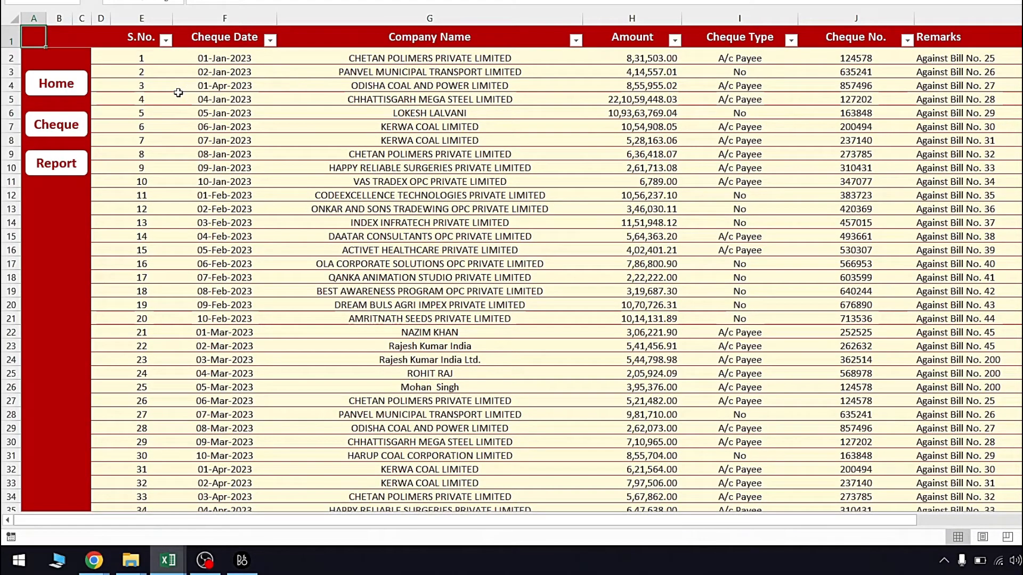
click(142, 87)
drag(208, 90, 748, 87)
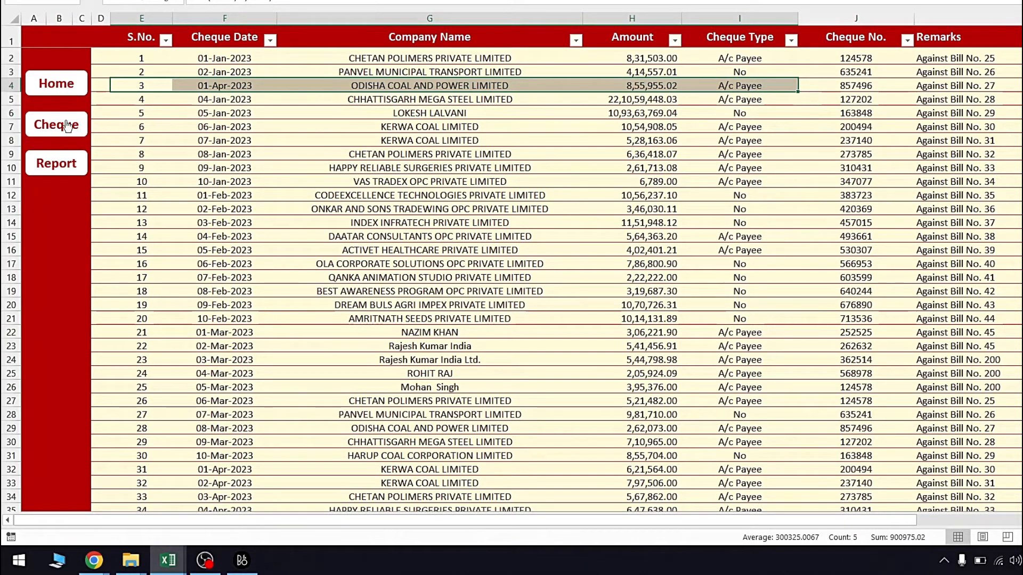
click(65, 126)
click(903, 209)
text(3)
key(Return)
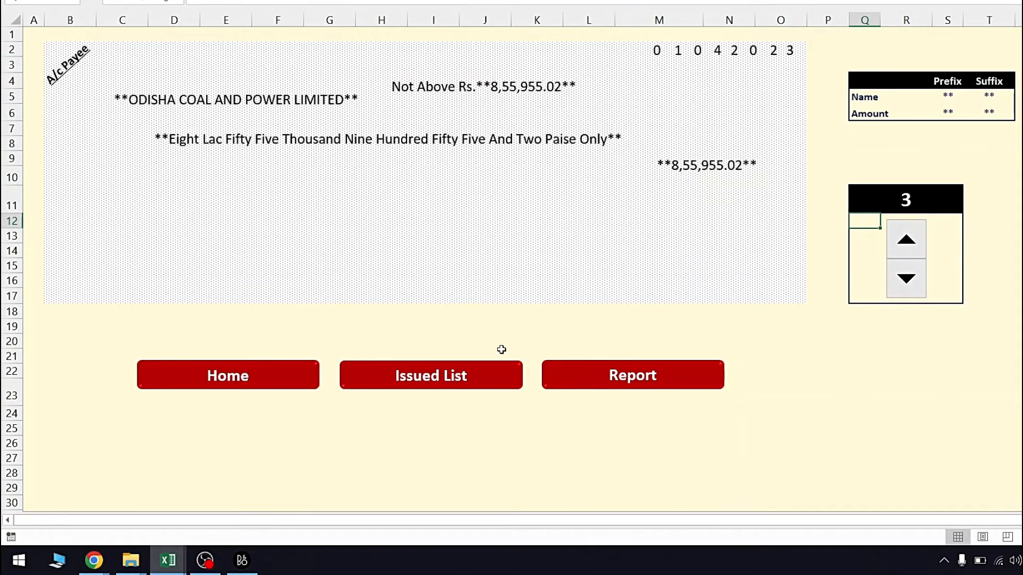
Change the cheque type of record 3 in the issued list to No and return to the cheque sheet.
click(431, 376)
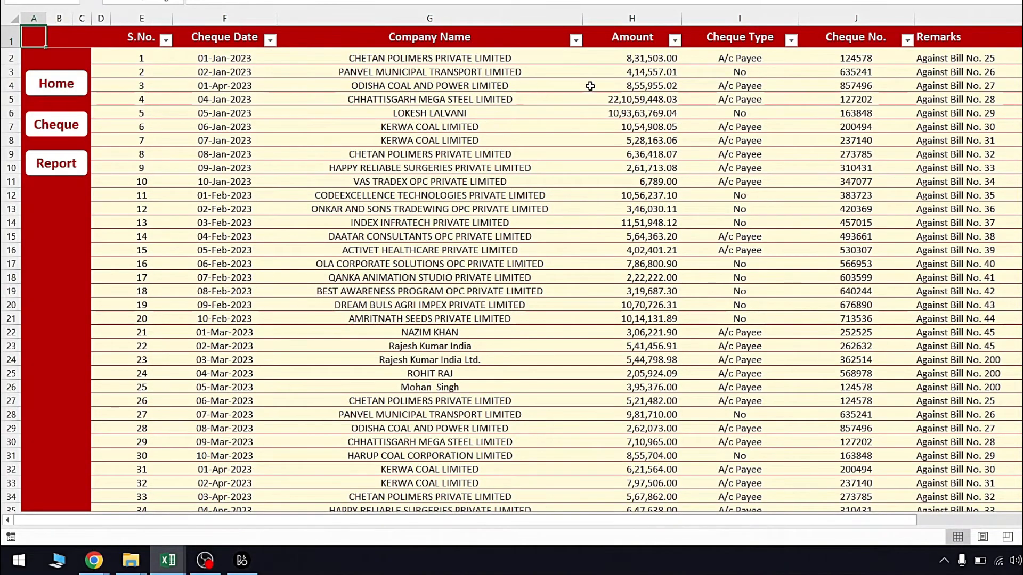
click(746, 86)
click(804, 85)
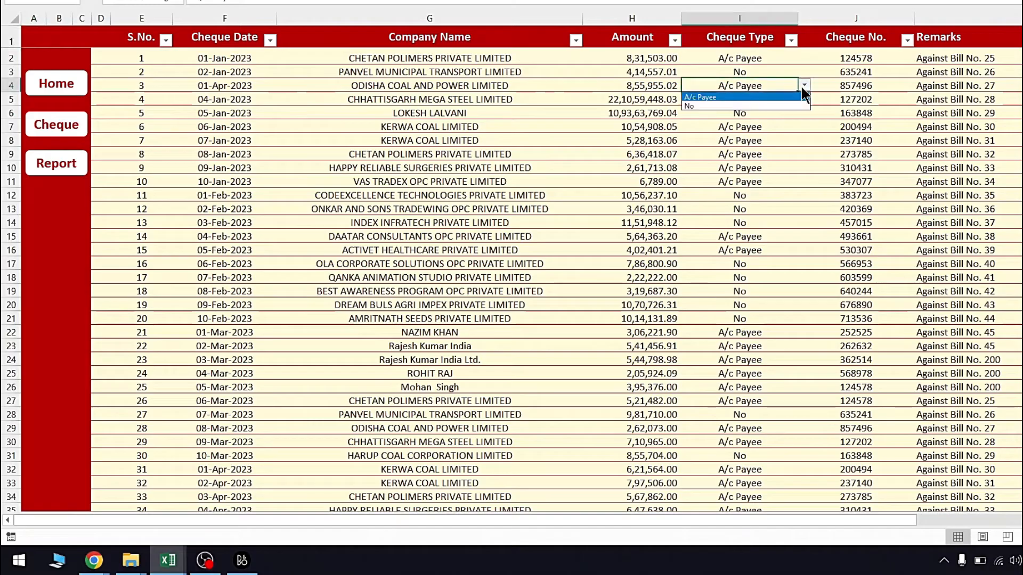
click(779, 104)
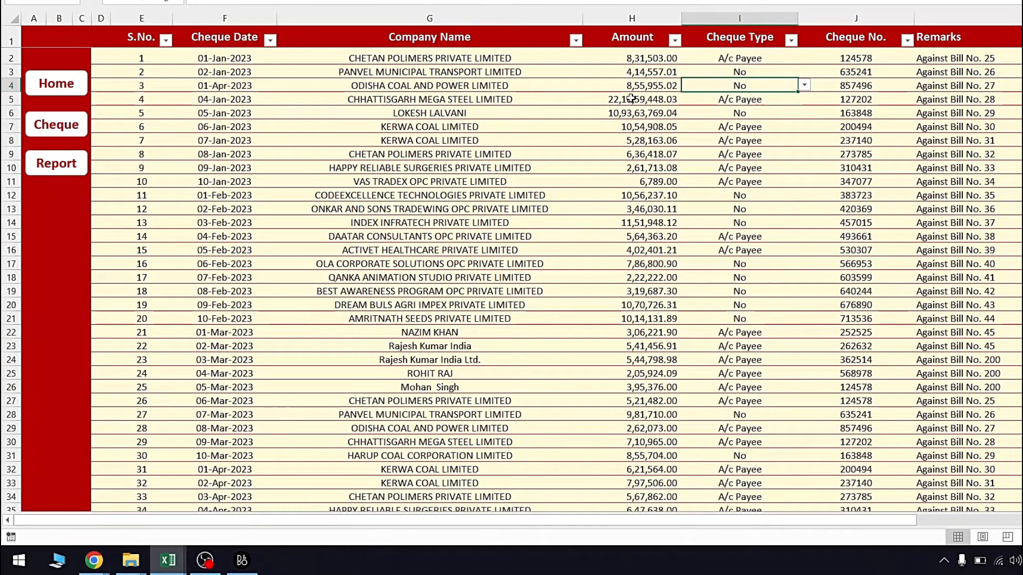
click(48, 124)
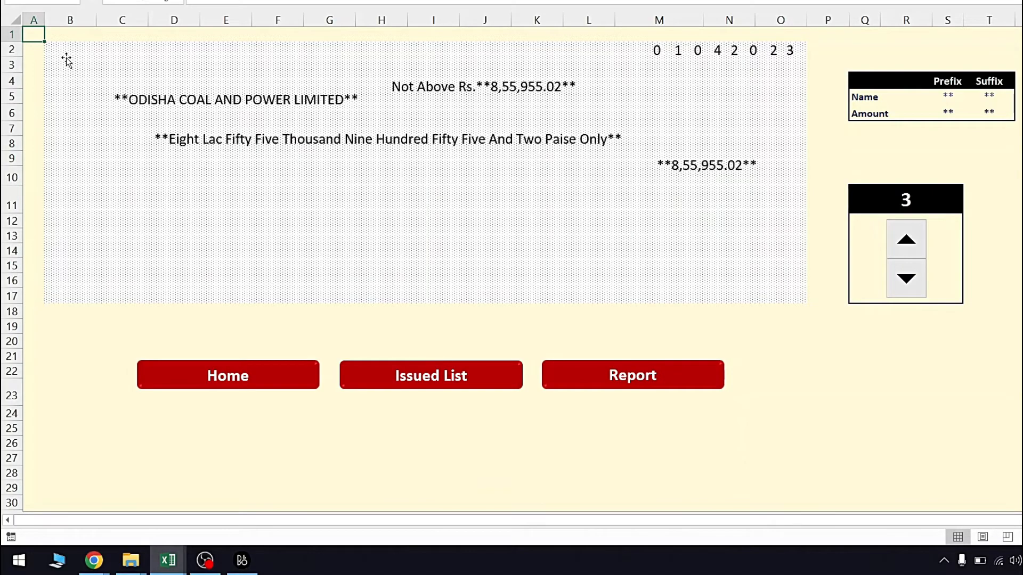
Print the analytics report with Microsoft Print to PDF as Report.pdf, and close the opened PDF.
click(617, 377)
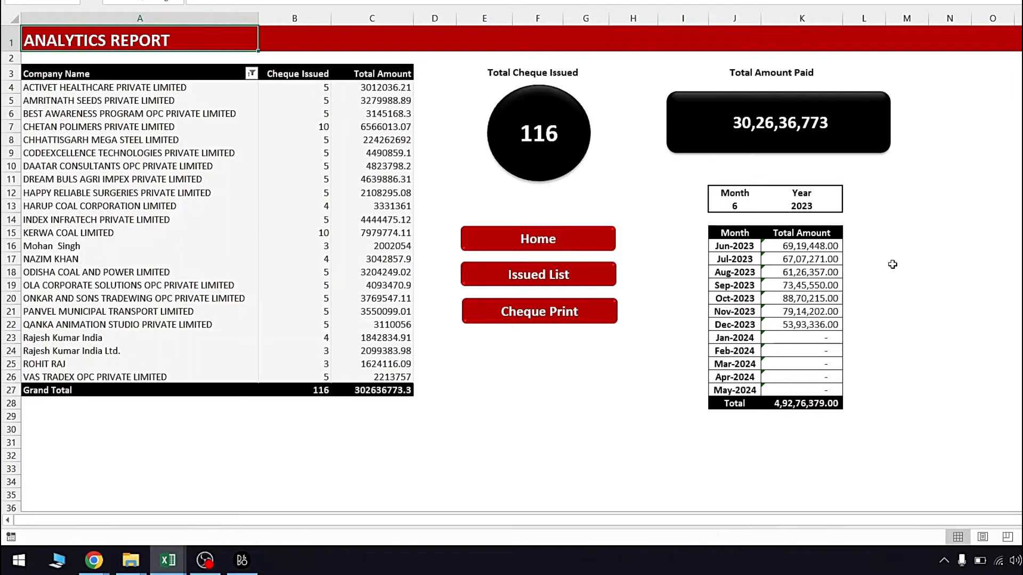
key(ctrl+p)
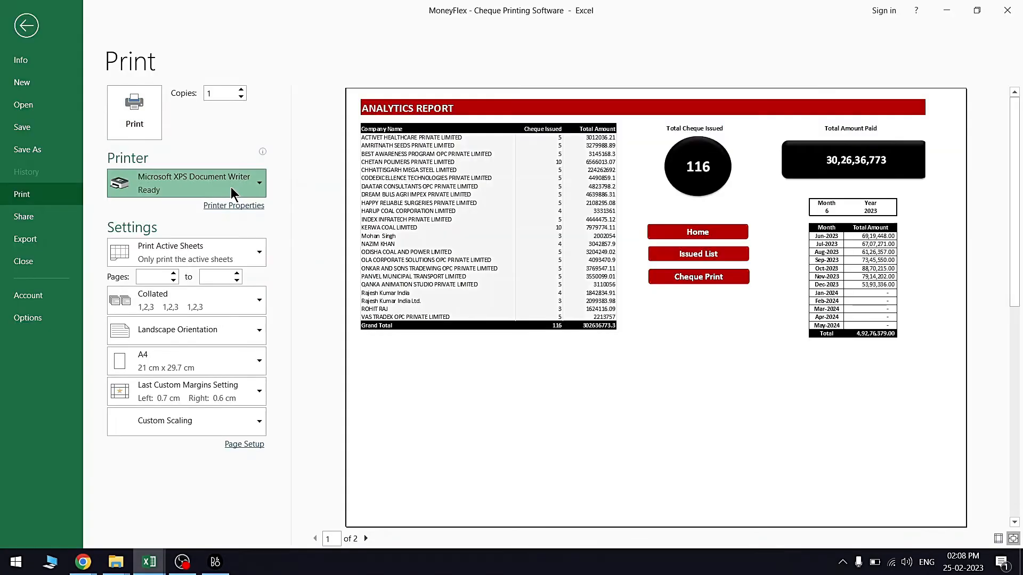
click(231, 187)
click(199, 237)
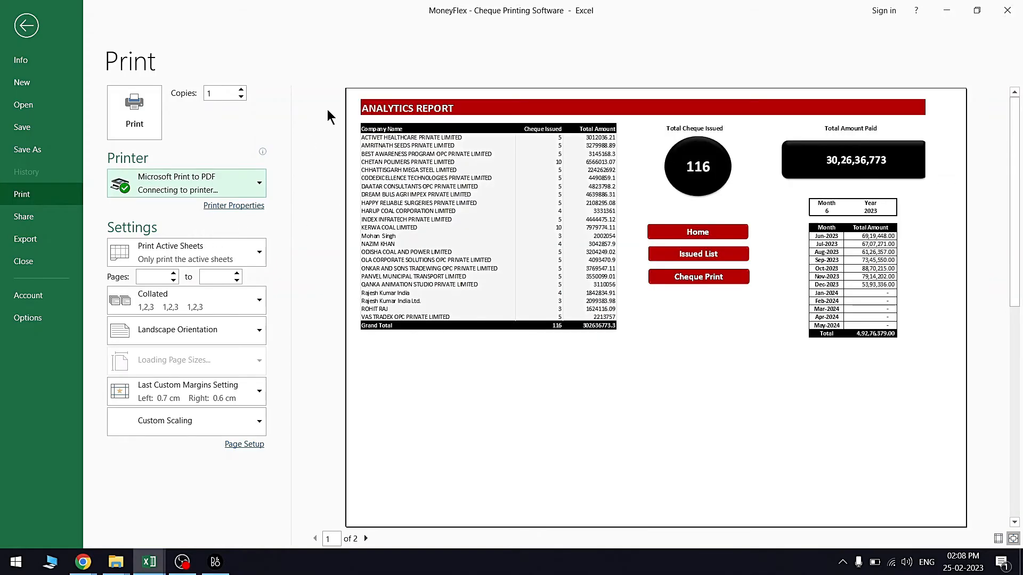
click(153, 110)
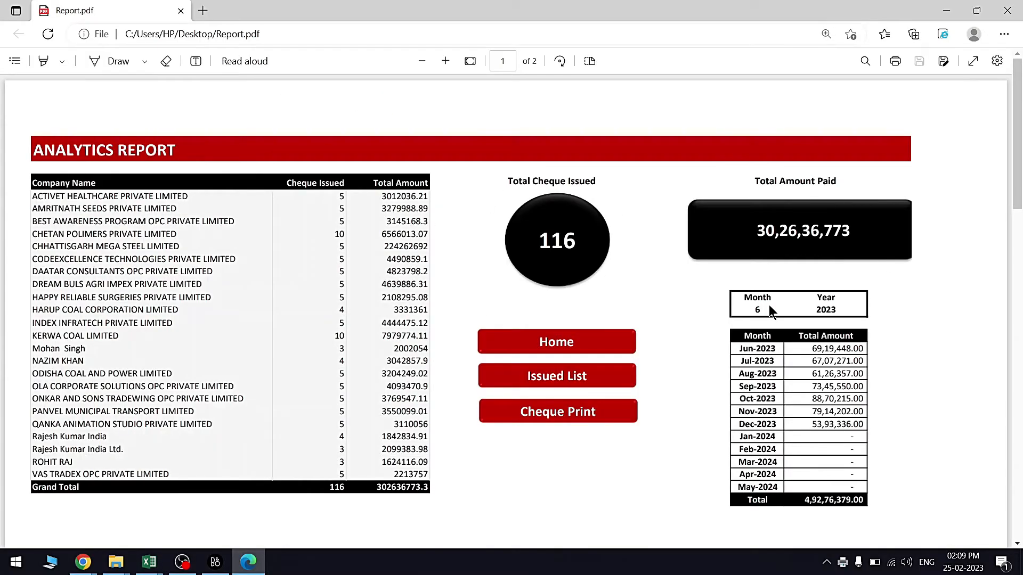
click(1007, 11)
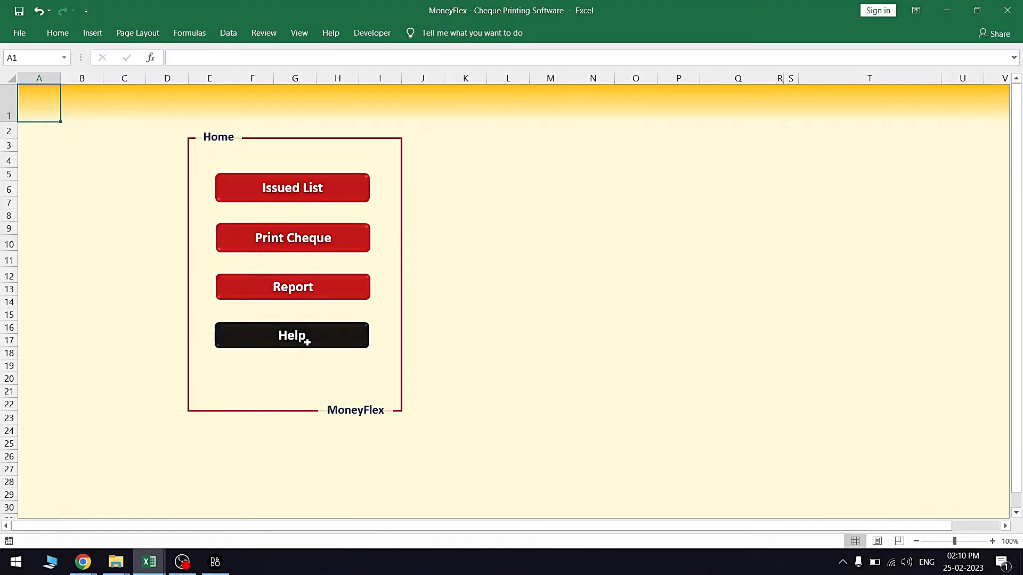
Open the help sheet from the home sheet and examine the video tutorial link and support details.
click(306, 341)
drag(337, 143, 450, 146)
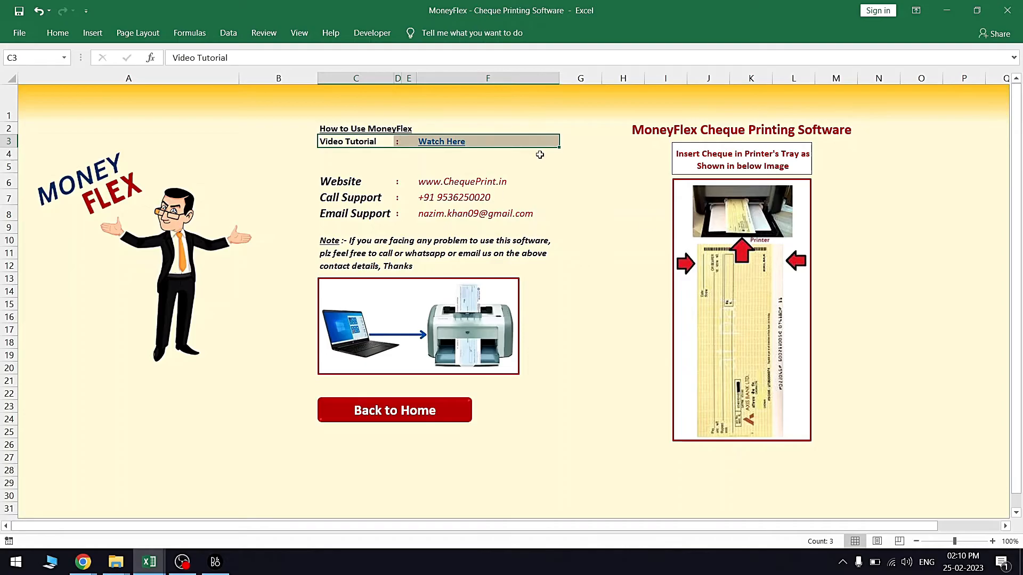
click(622, 177)
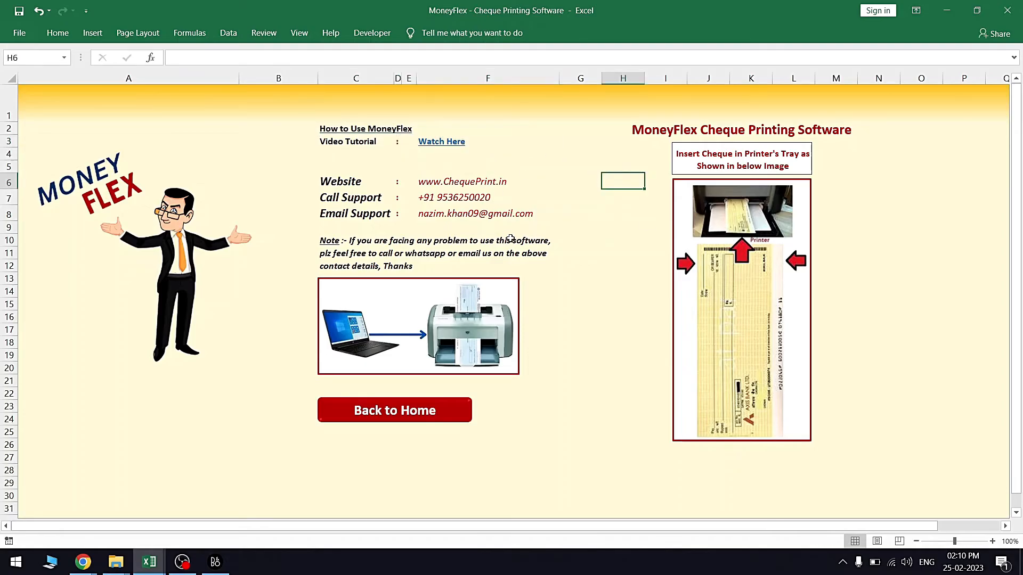